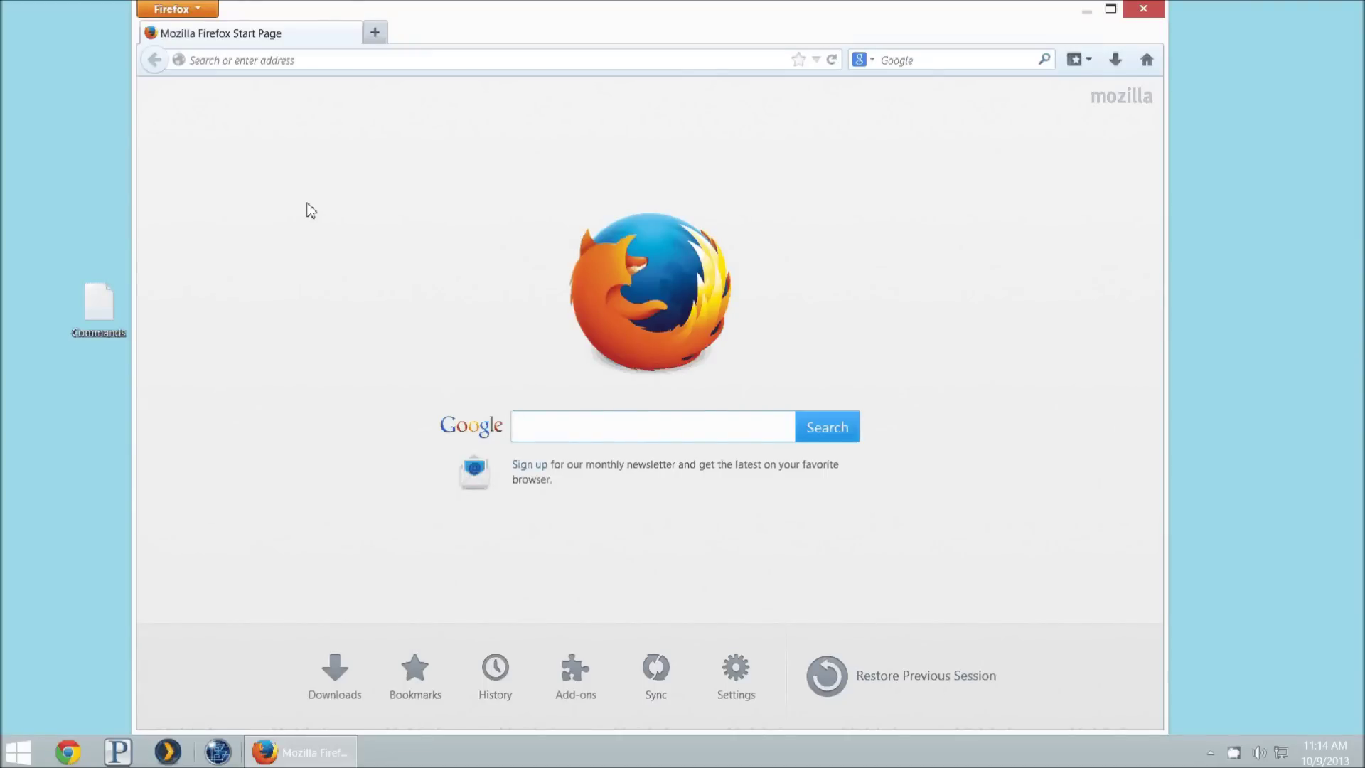
Step: Load the router at 192.168.11.1 and sign in with the router's username and password
key("ctrl+l")
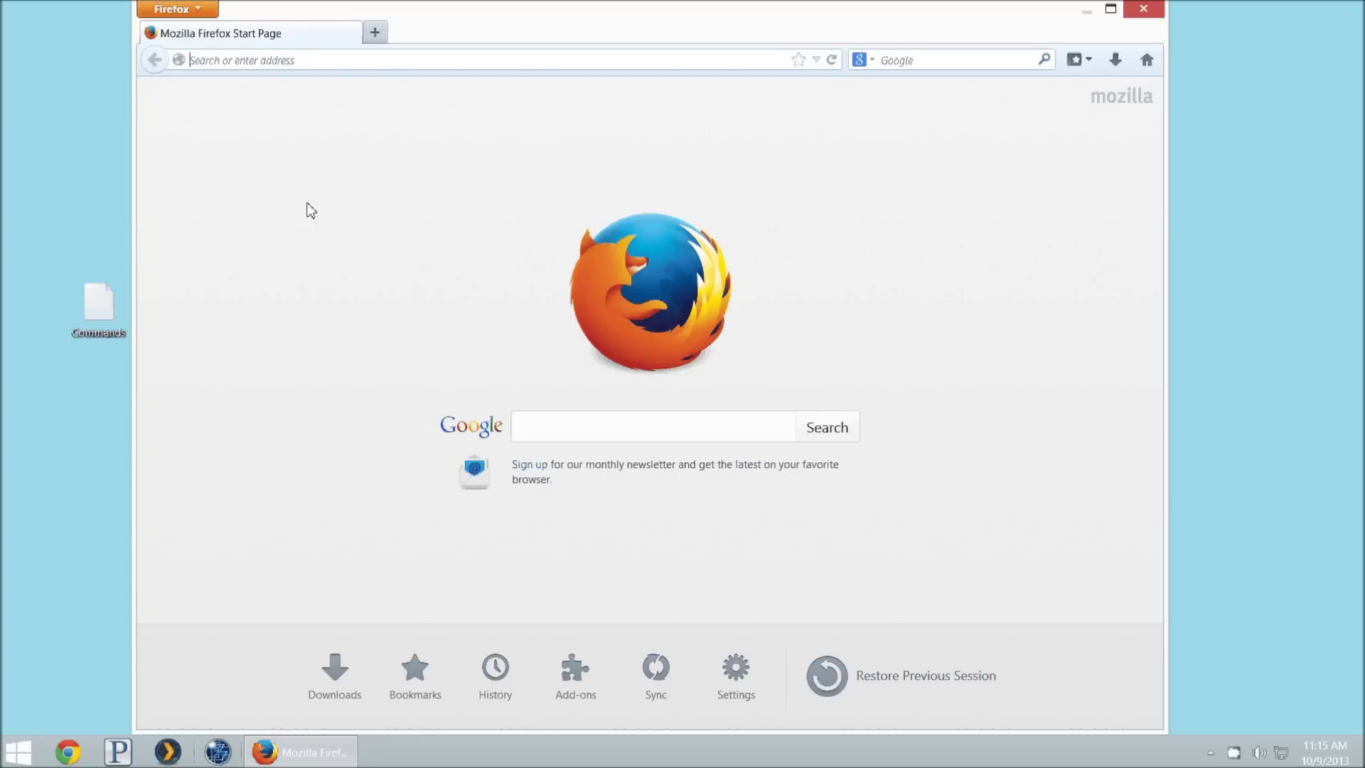
type("192.168.11.1/")
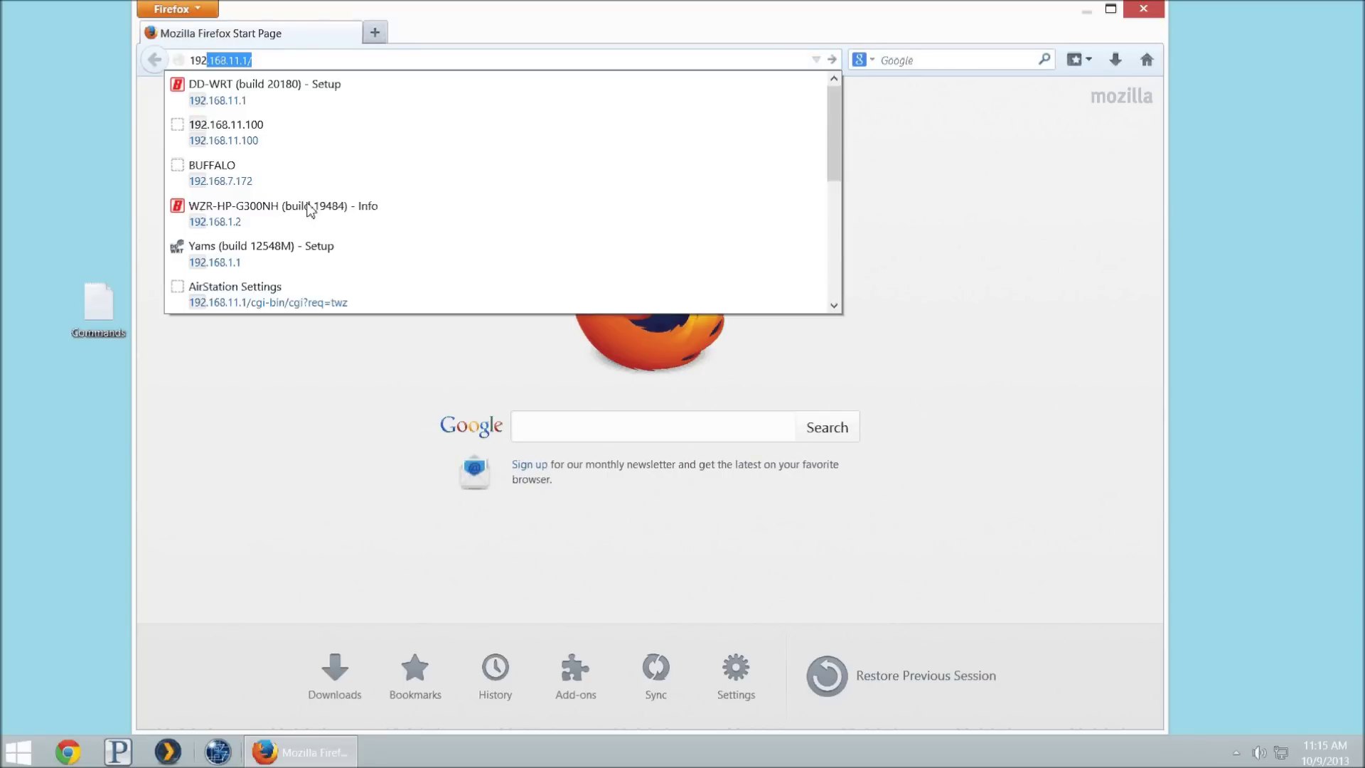
key("Return")
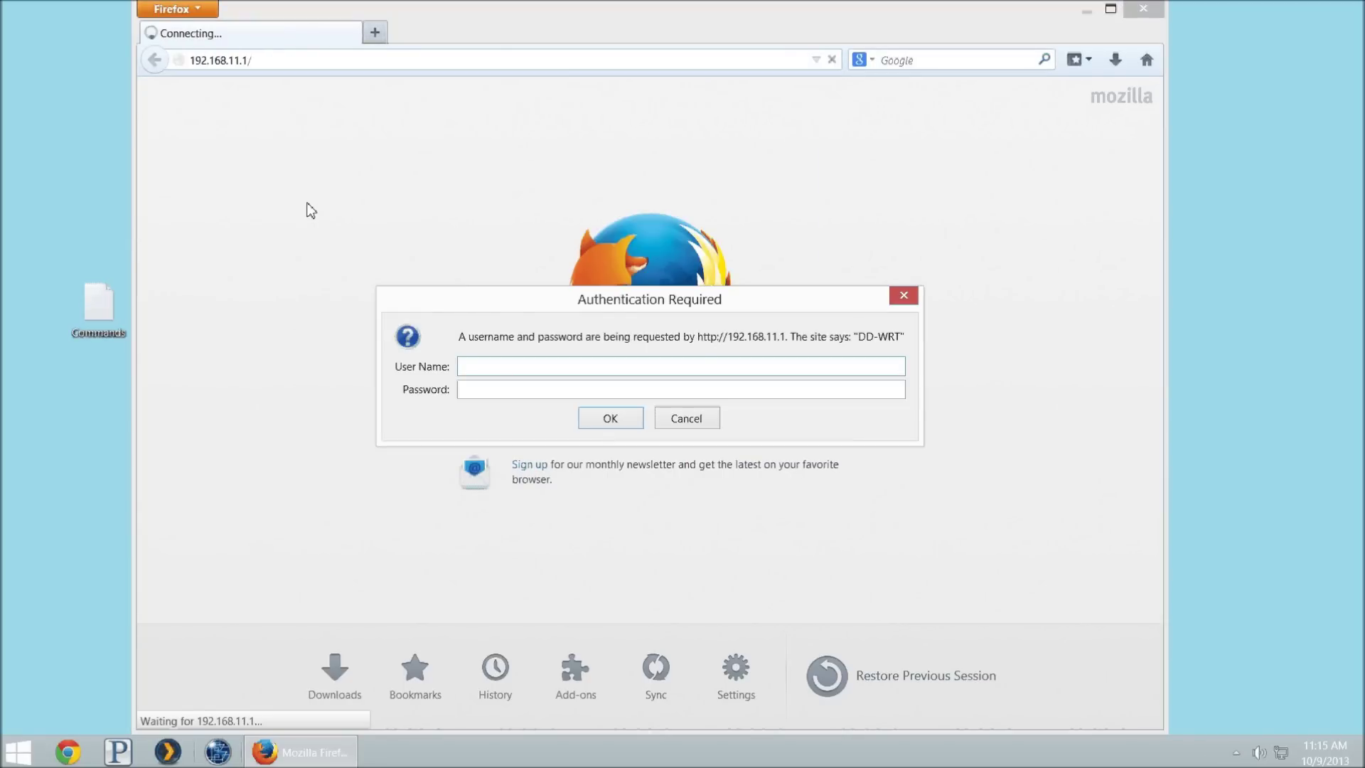
type("admin")
key("Tab")
type("a*******")
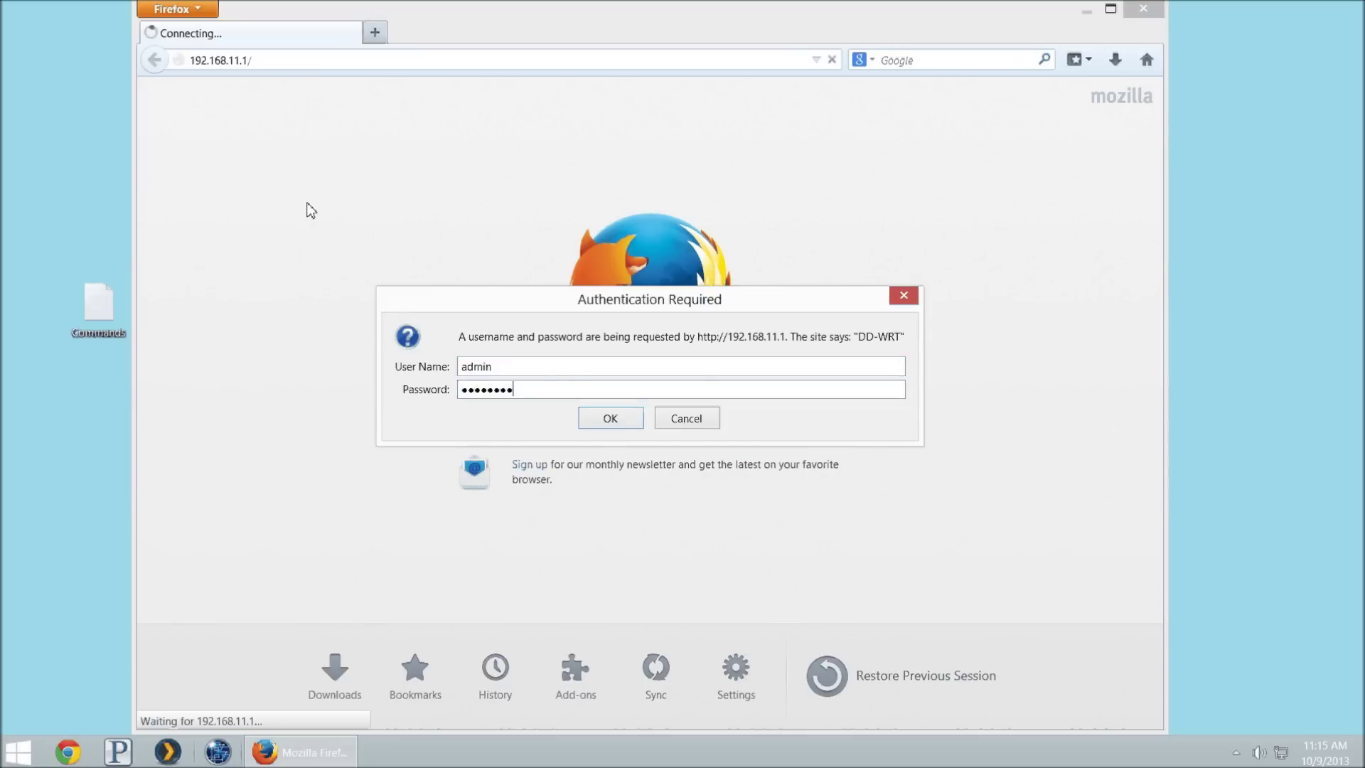
key("Return")
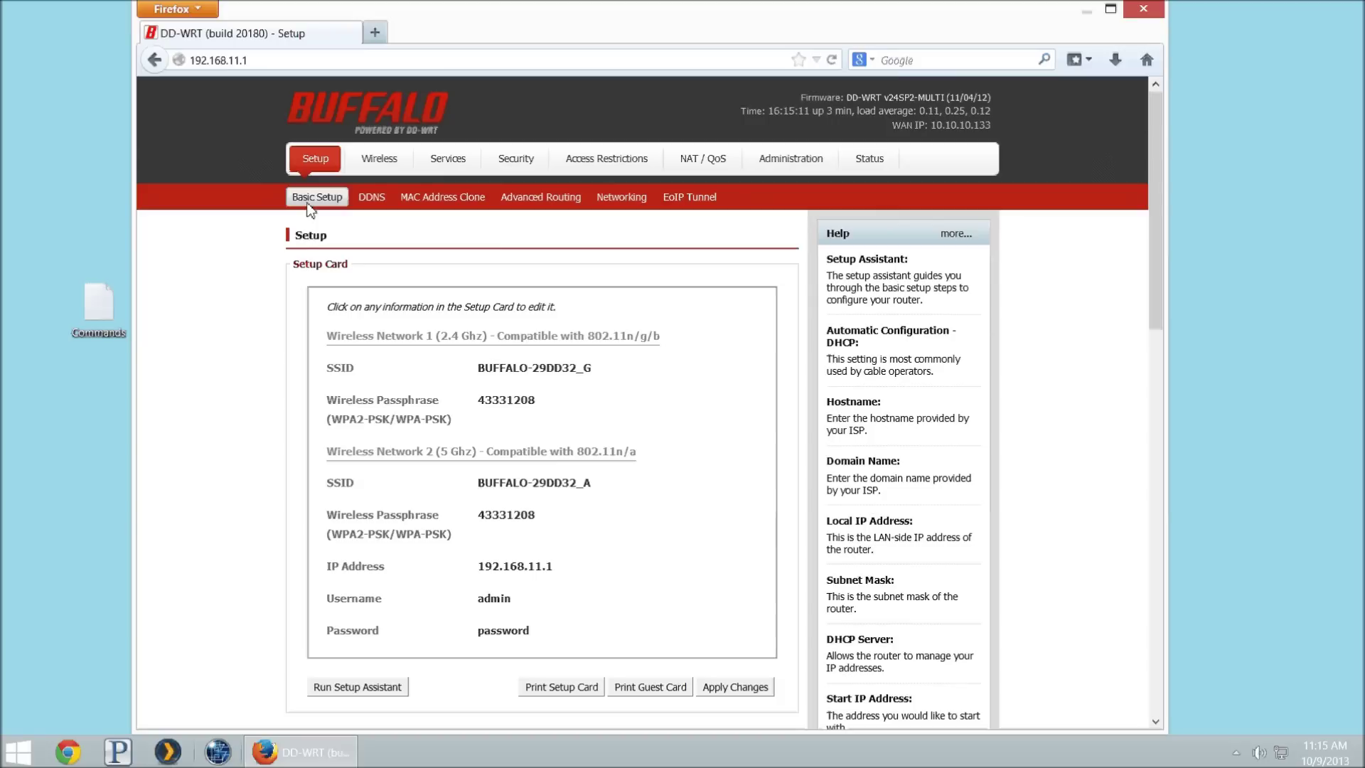
Step: On buffalotech.com, search the Downloads page for model WZR-600DHP
key("ctrl+t")
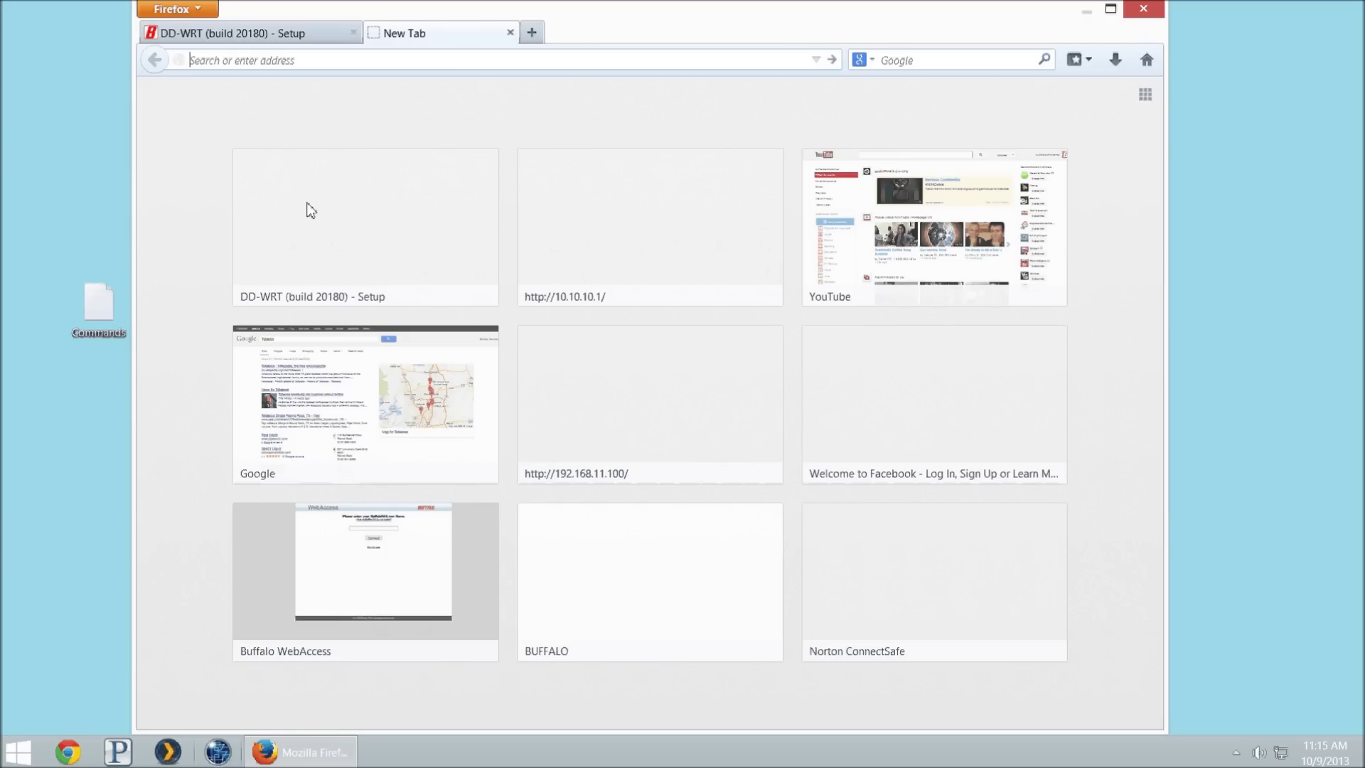
type("buffalotech.com")
key("Return")
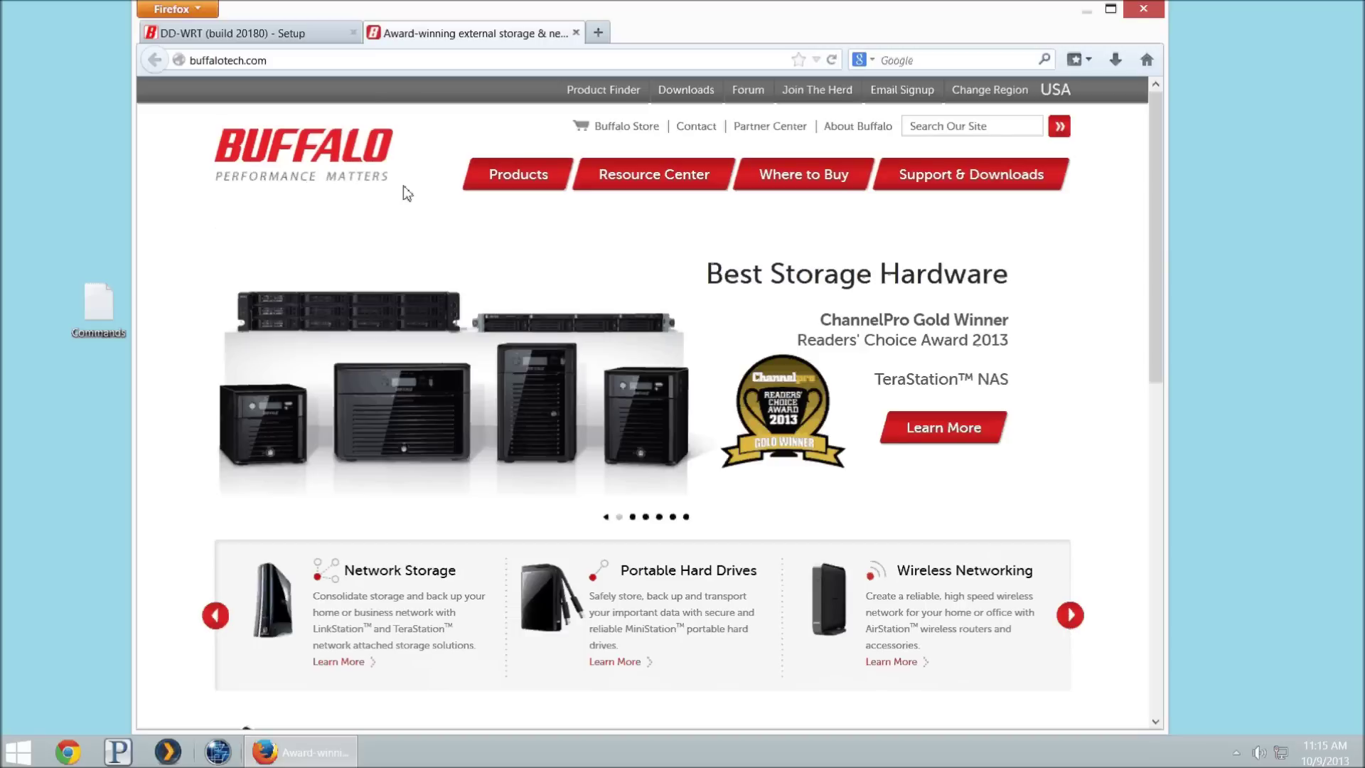
left_click(704, 91)
left_click(526, 377)
type("wz")
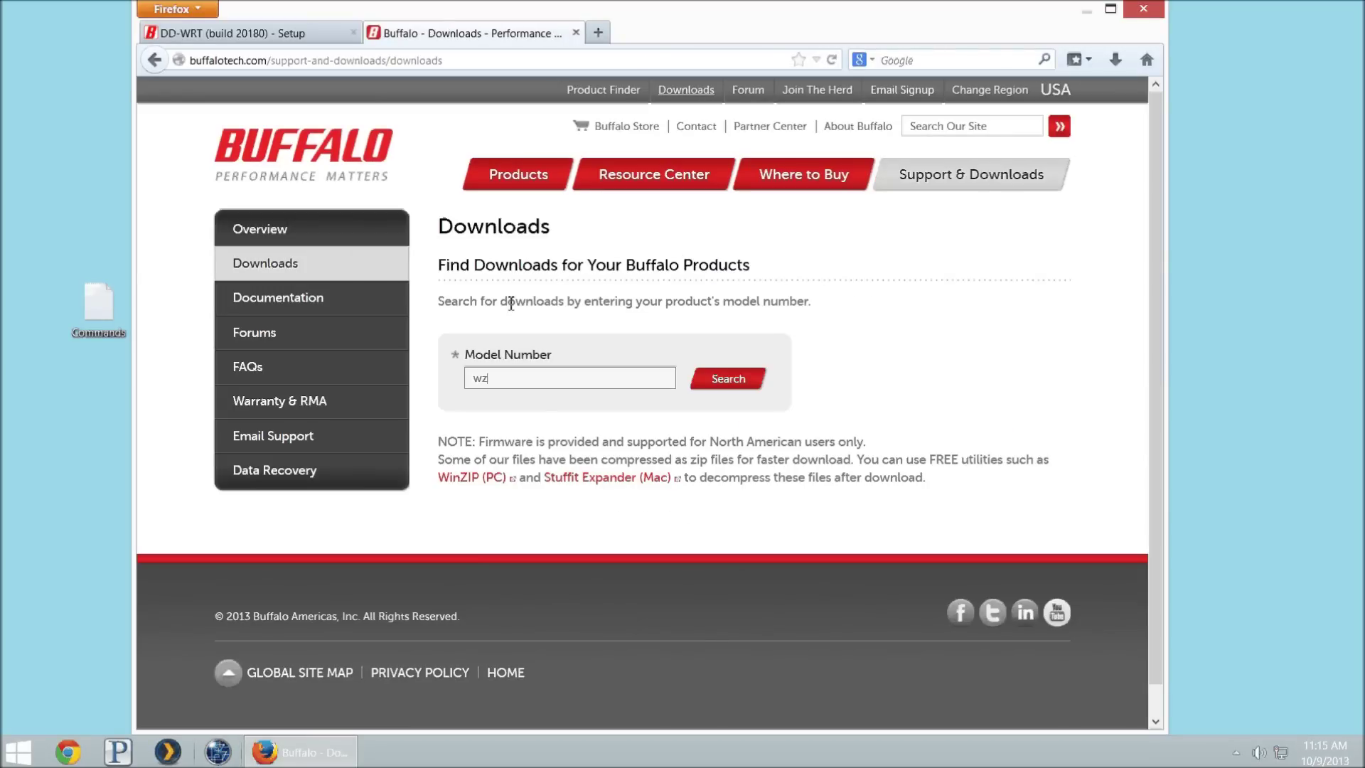
type("r-600dhp")
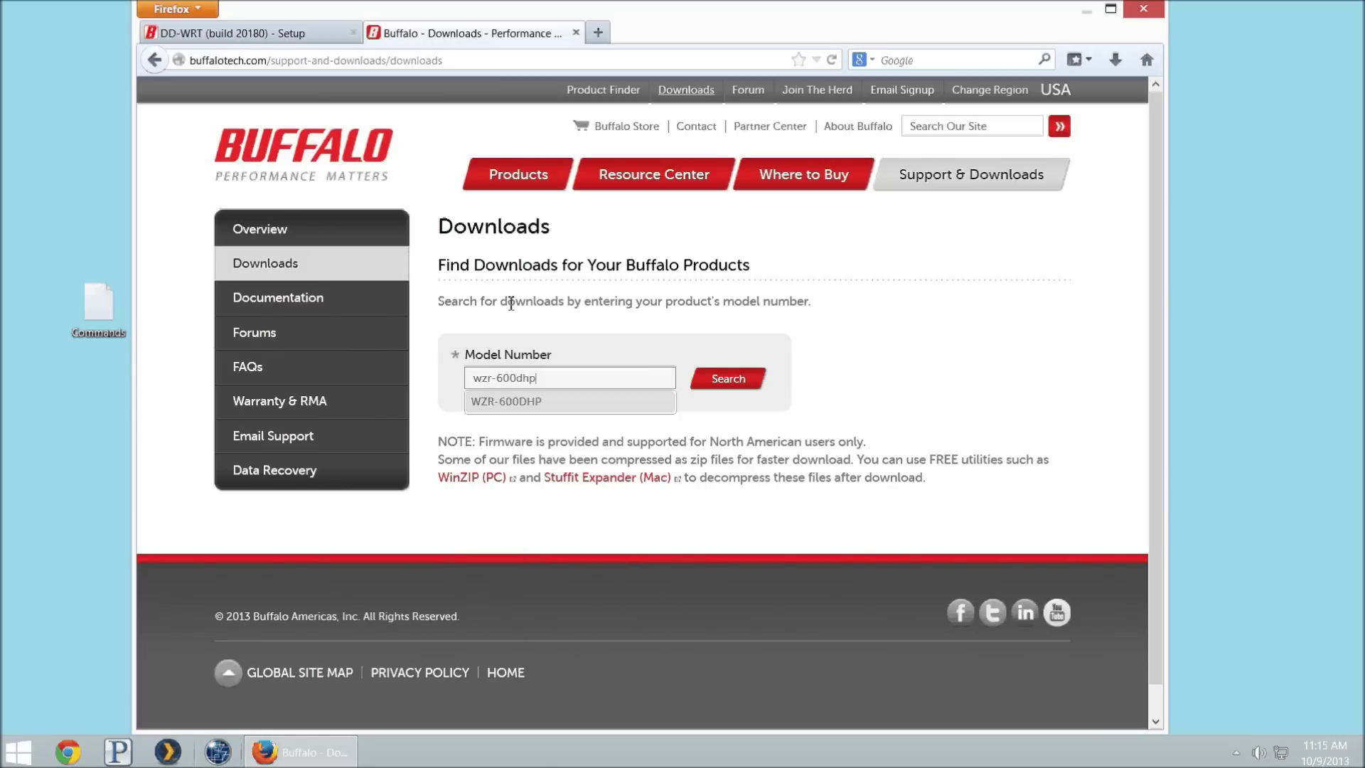
left_click(587, 403)
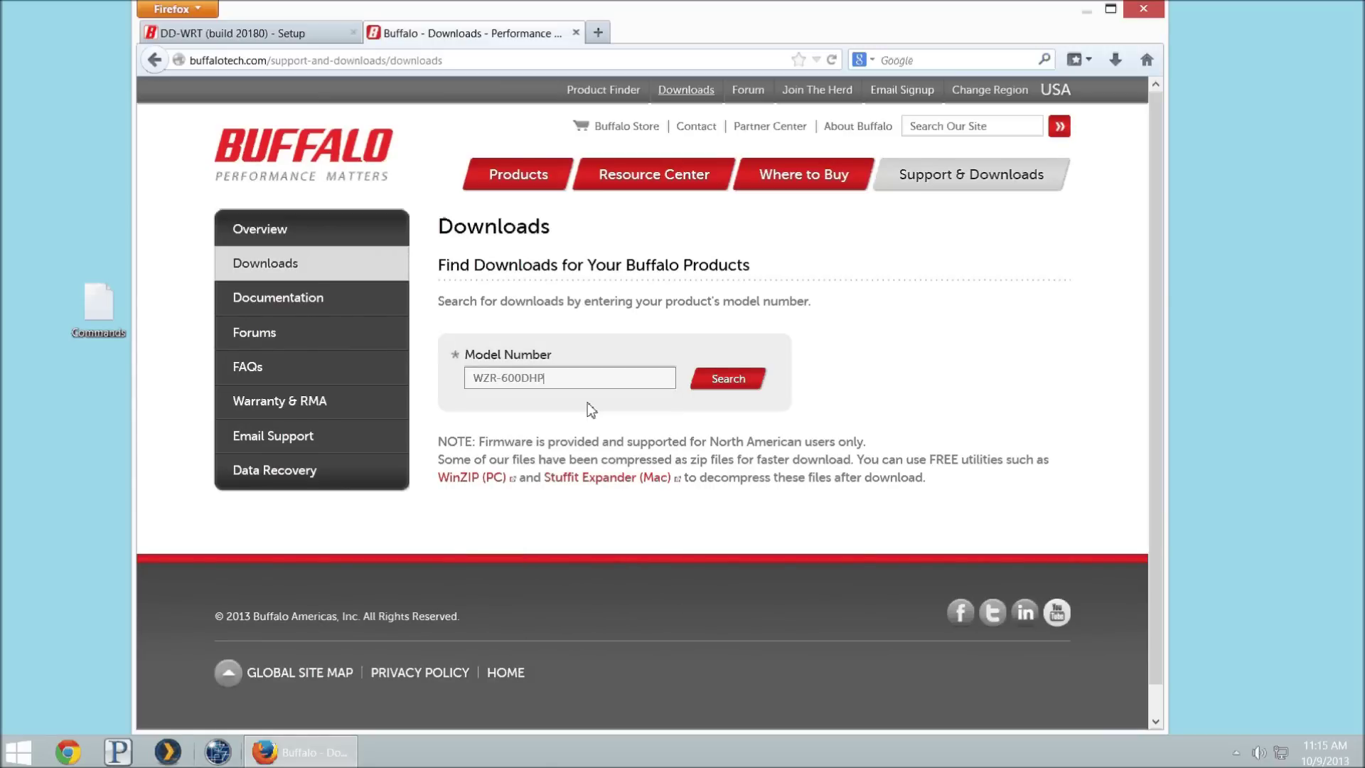
left_click(737, 377)
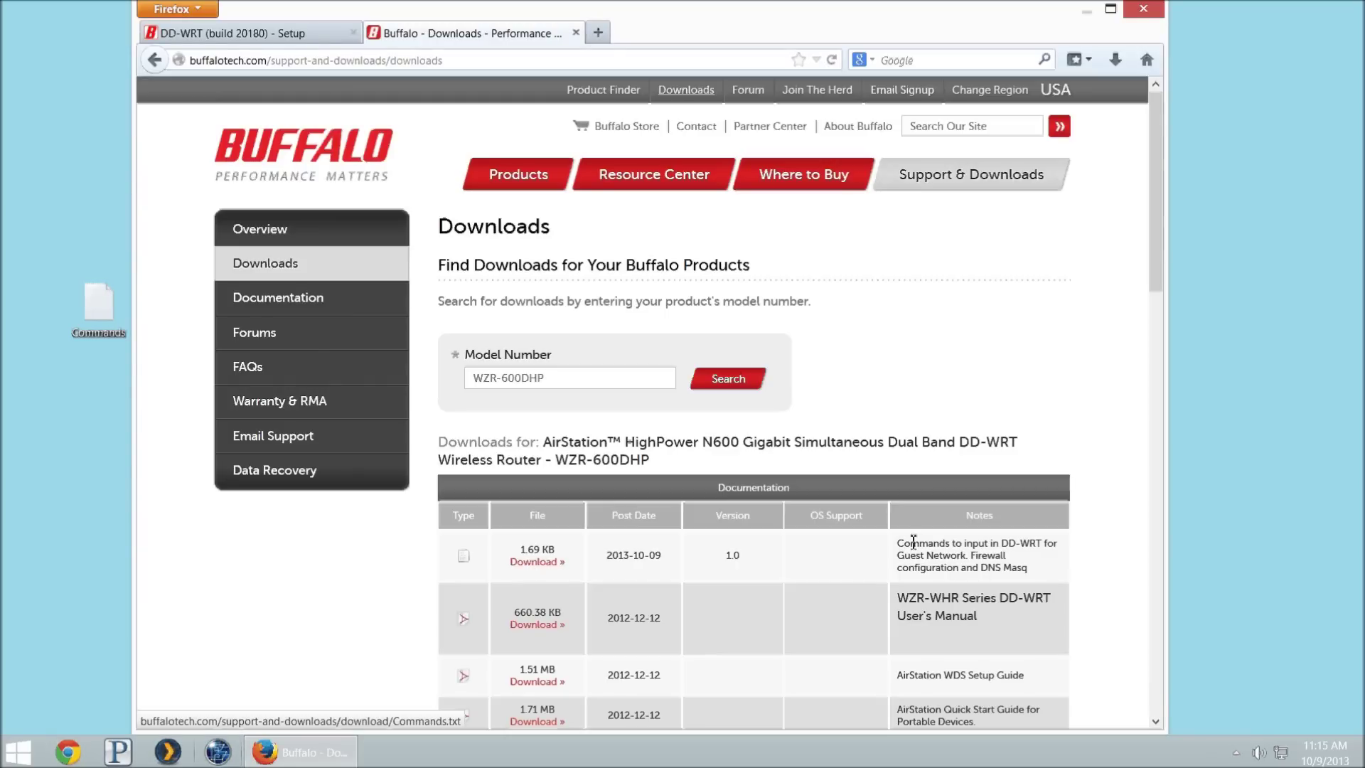
Step: Open the Commands text file in Notepad and return to the router's Setup page
mouse_move(914, 542)
left_mouse_down()
mouse_move(1003, 544)
mouse_move(889, 544)
mouse_move(913, 542)
left_mouse_up()
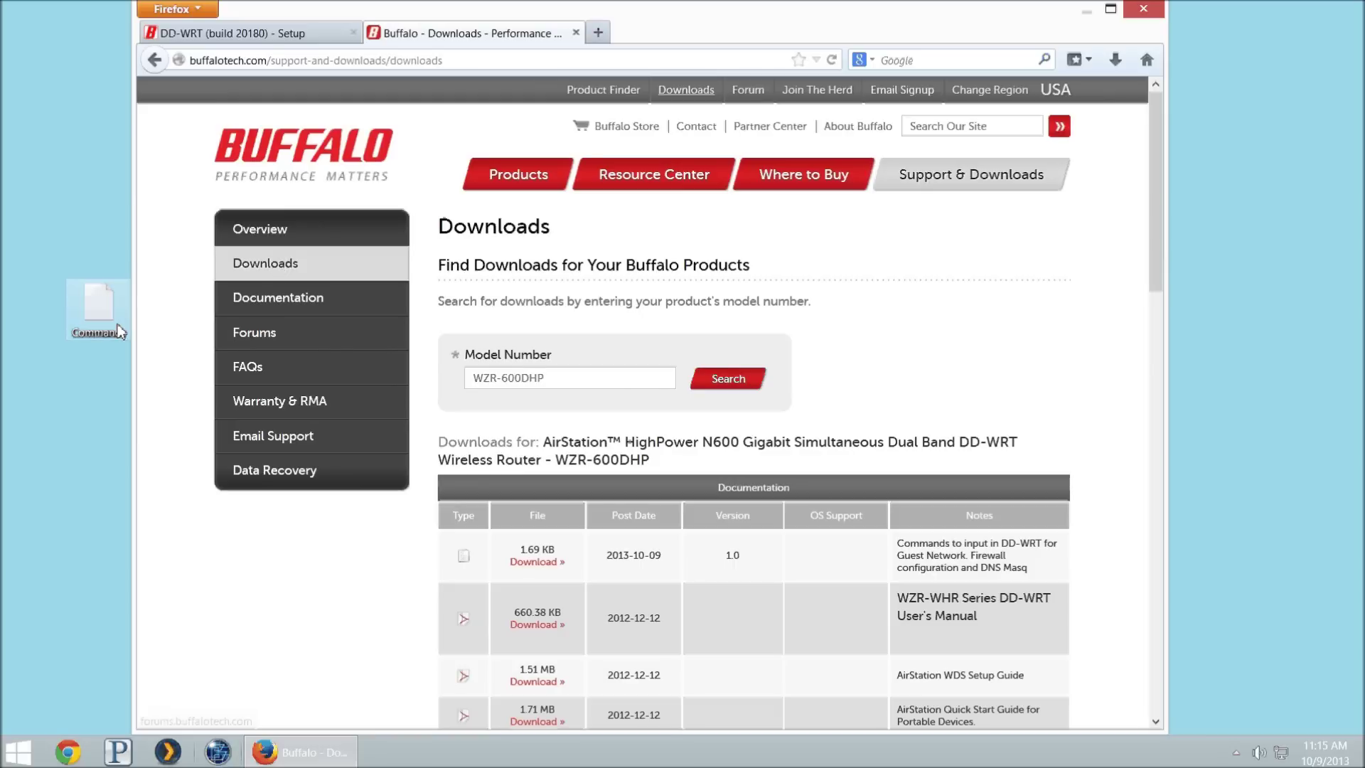
double_click(118, 330)
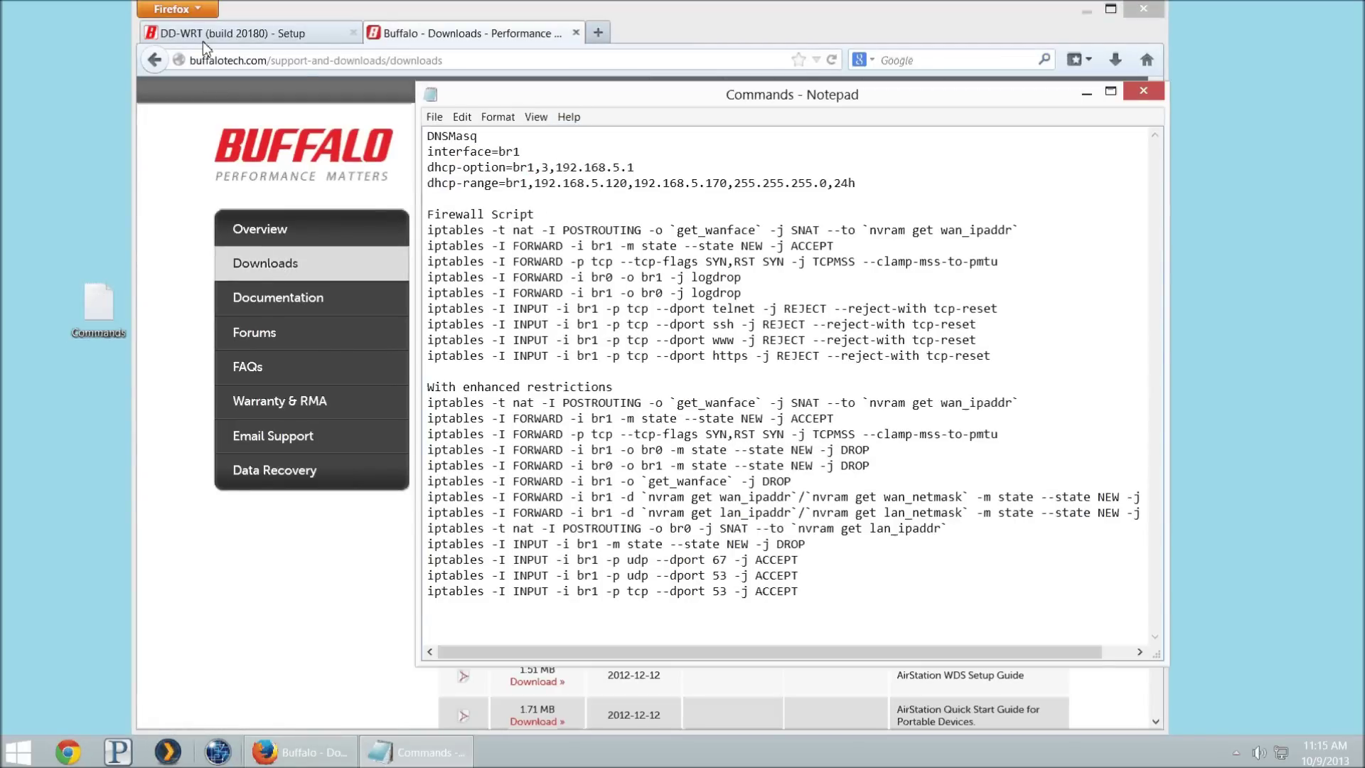
left_click(203, 40)
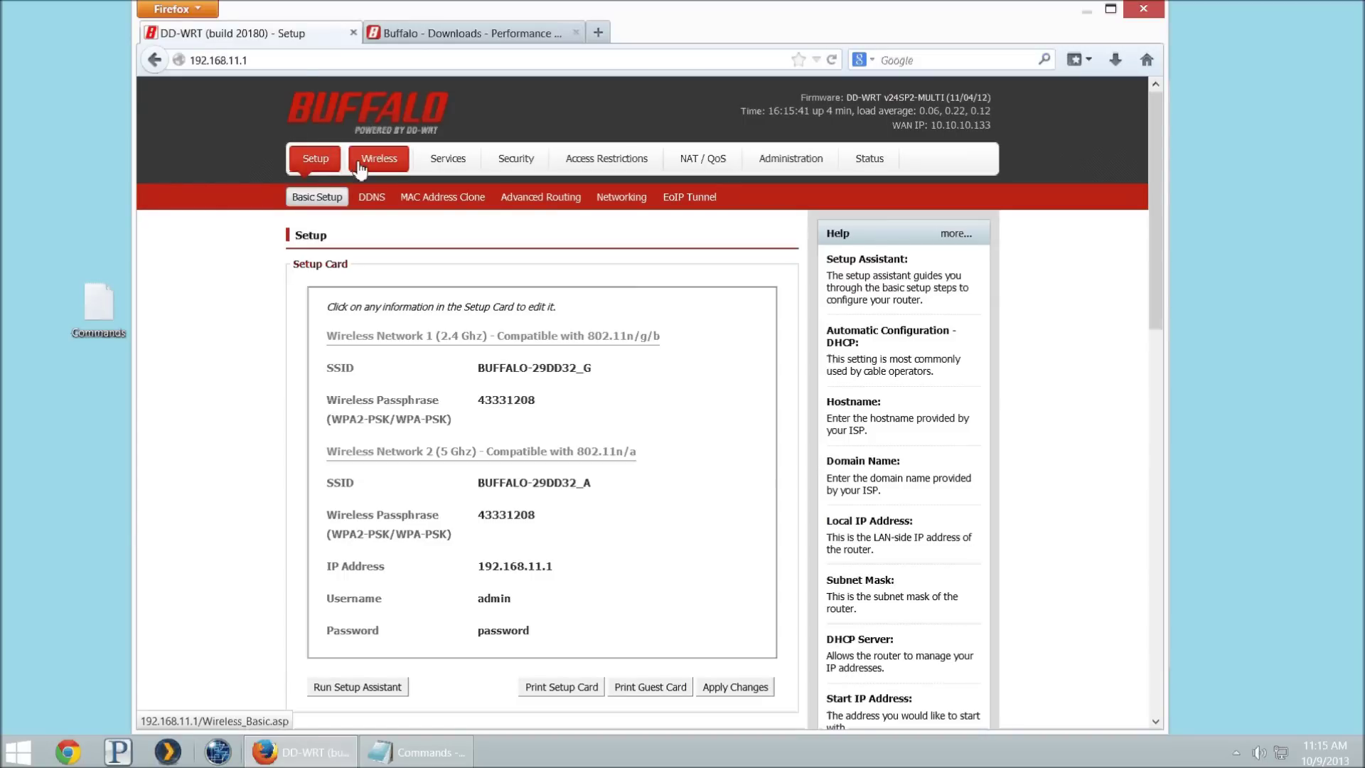
Step: In Wireless Basic Settings, use Turbo (40 MHz) width, name the radios Private24 and Private5, and save
left_click(361, 168)
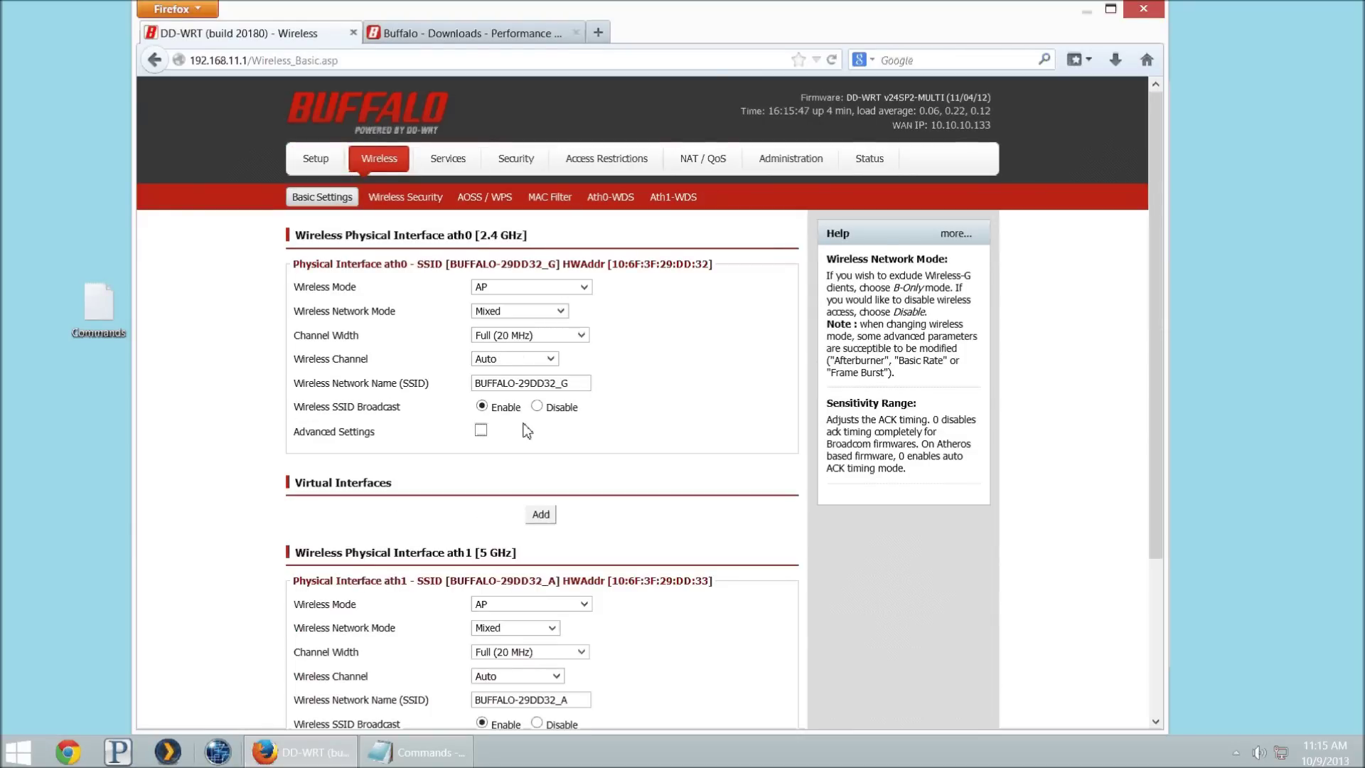
left_click(530, 336)
left_click(524, 361)
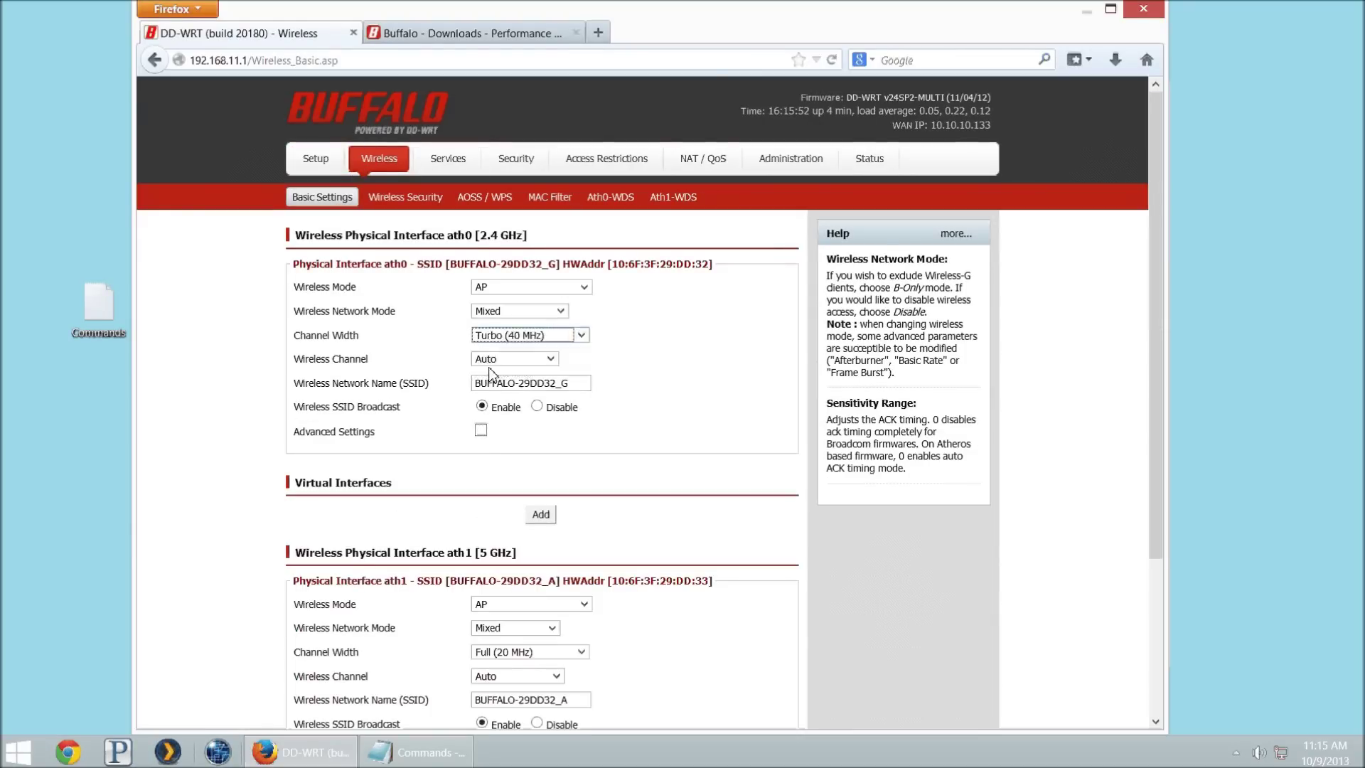
left_click_drag(572, 384, 217, 373)
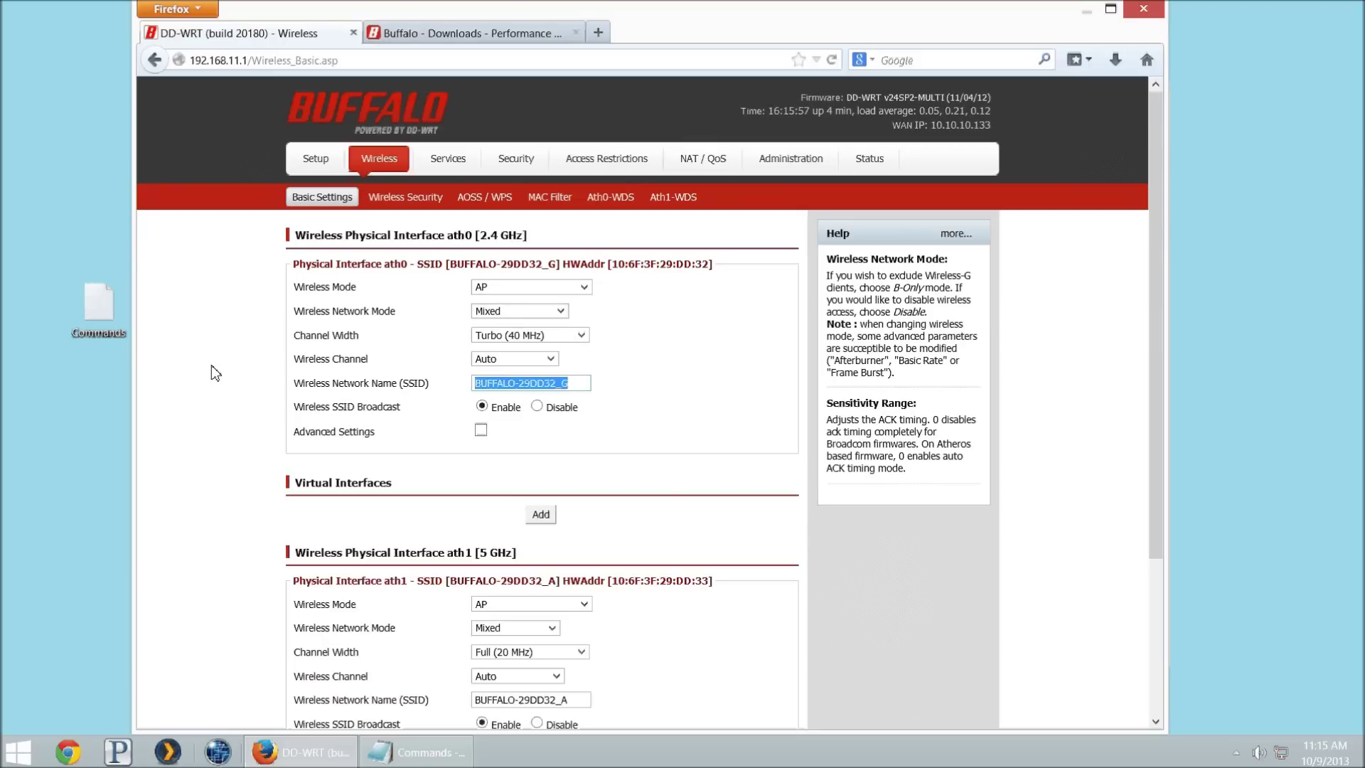
type("Private24")
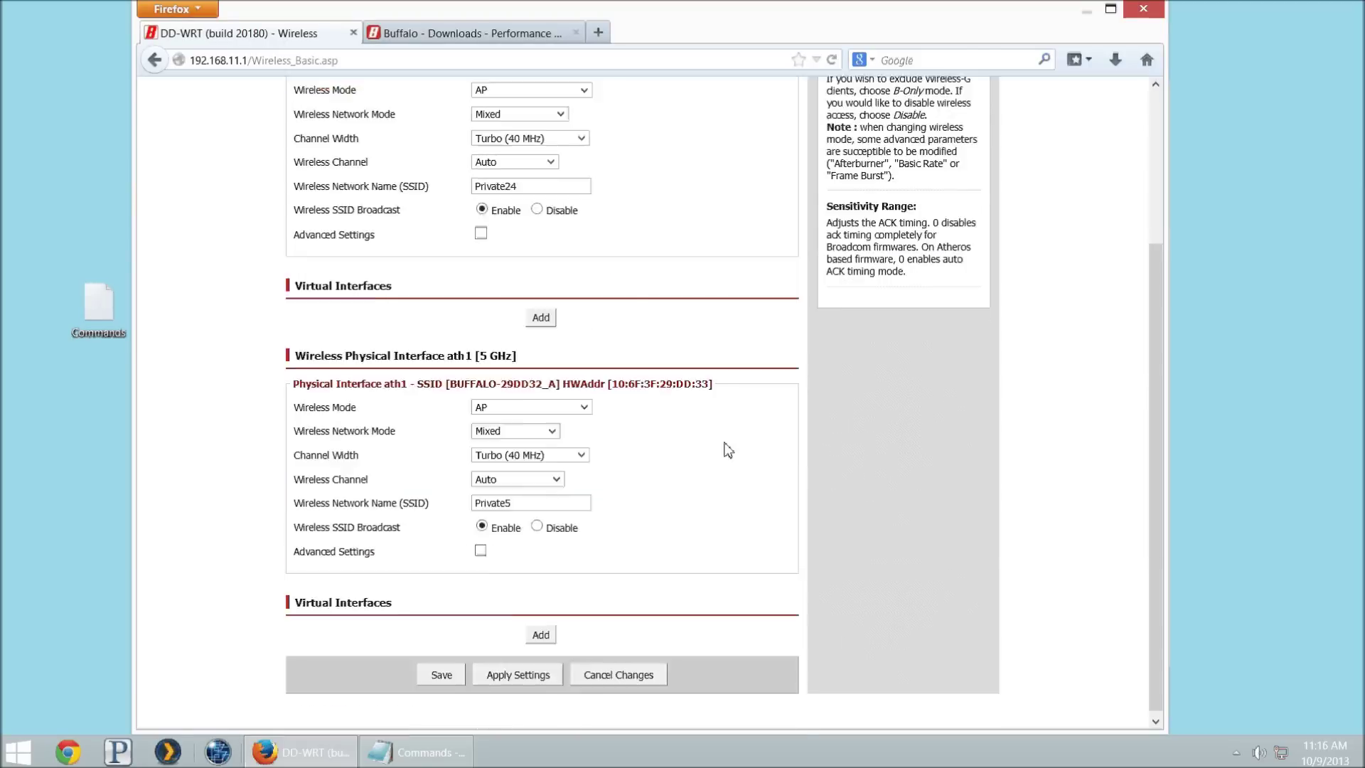
scroll(472, 418, "up", 3)
scroll(495, 467, "down", 3)
scroll(495, 466, "down", 2)
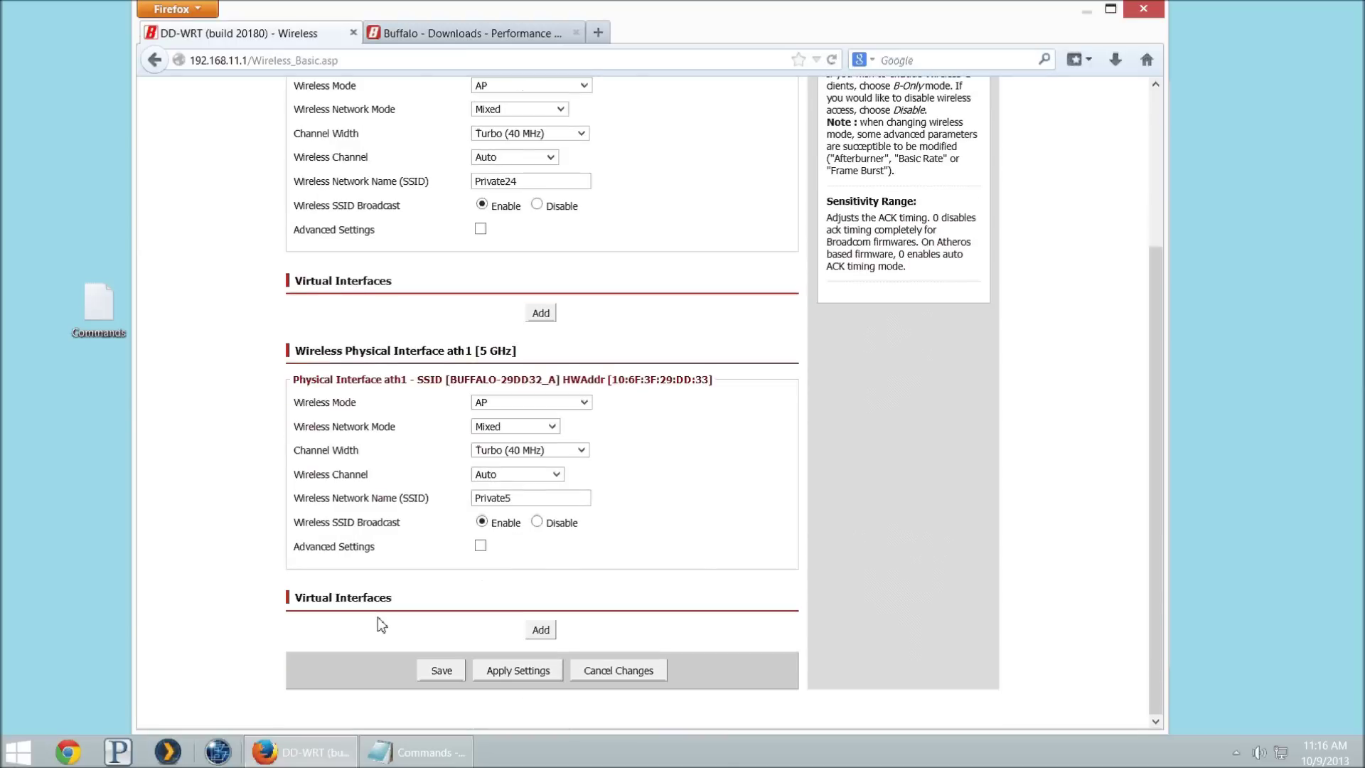
left_click(456, 675)
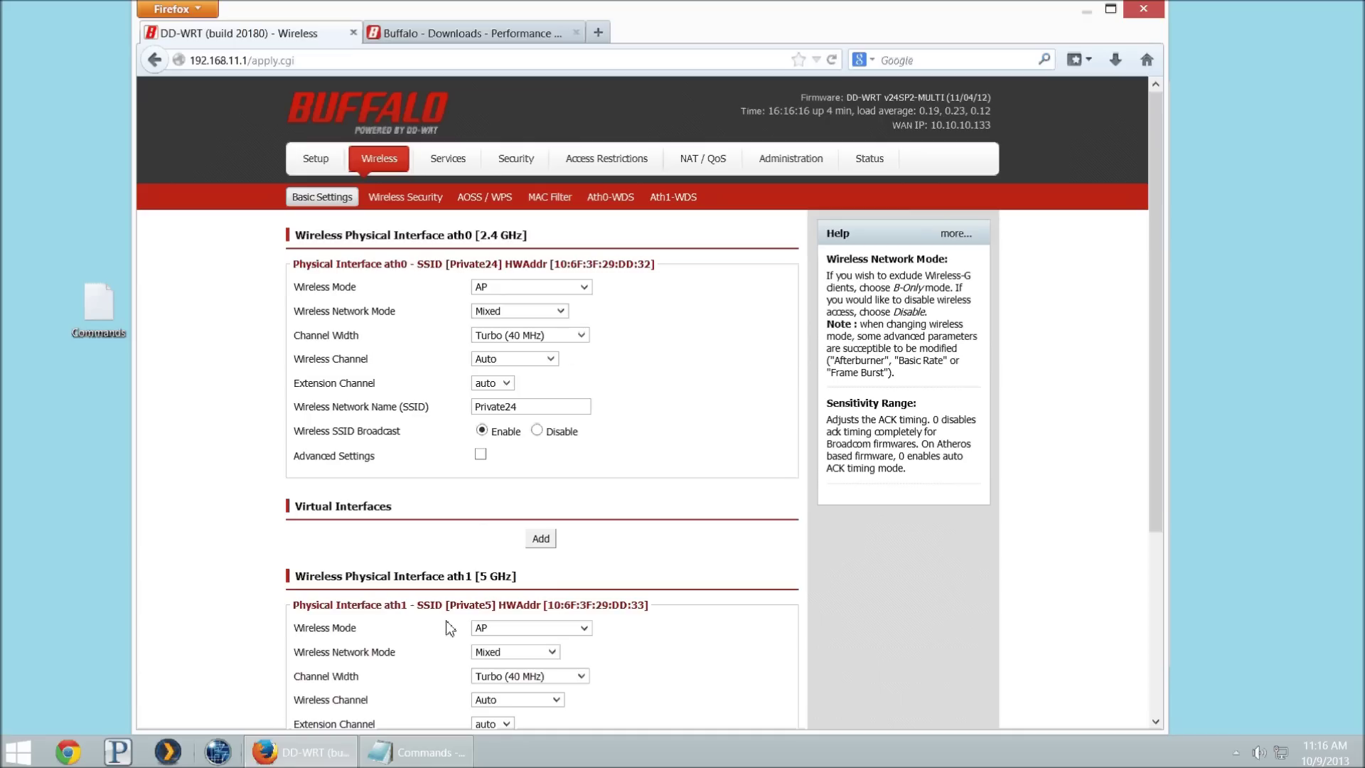
scroll(451, 626, "down", 5)
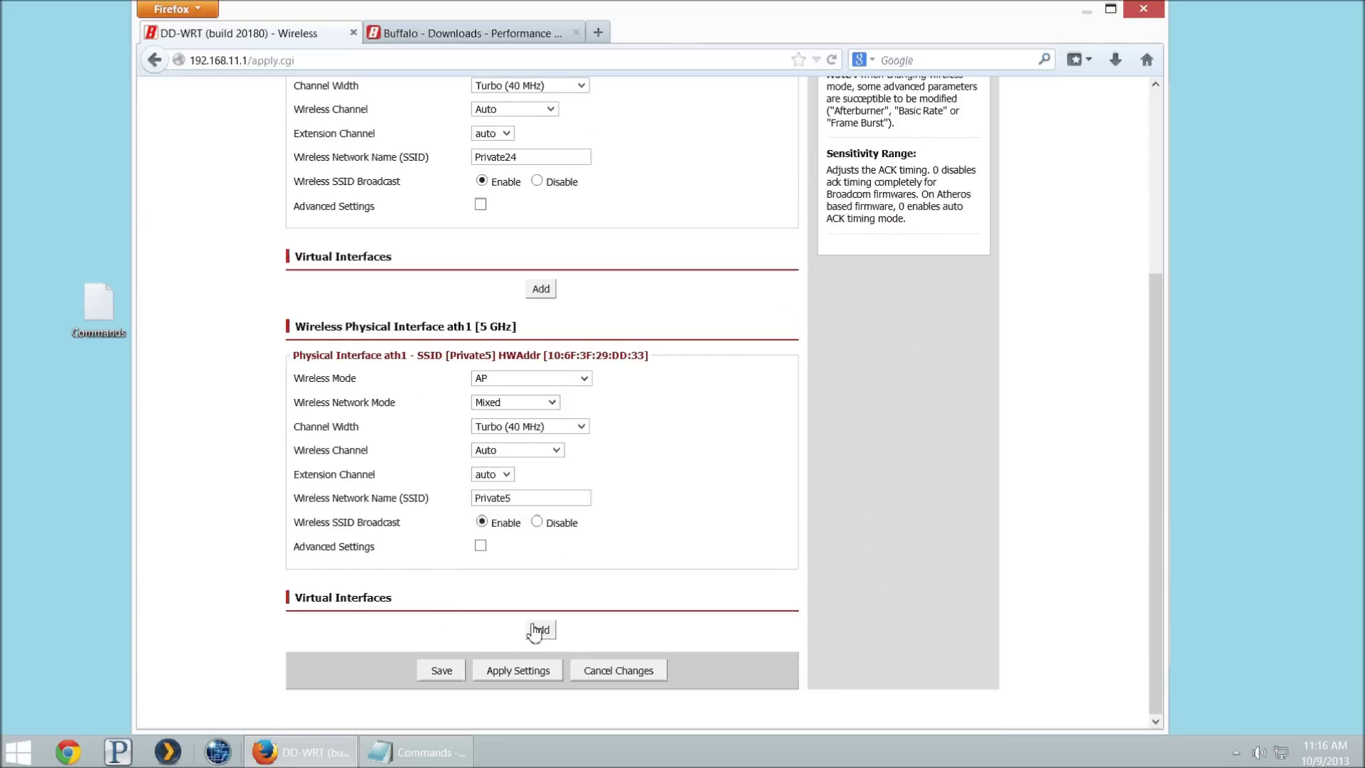
Step: Add a 5 GHz virtual interface, rename dd-wrt_vap to Guest5G, and save it
left_click_drag(296, 257, 364, 263)
left_click(408, 264)
left_click(540, 631)
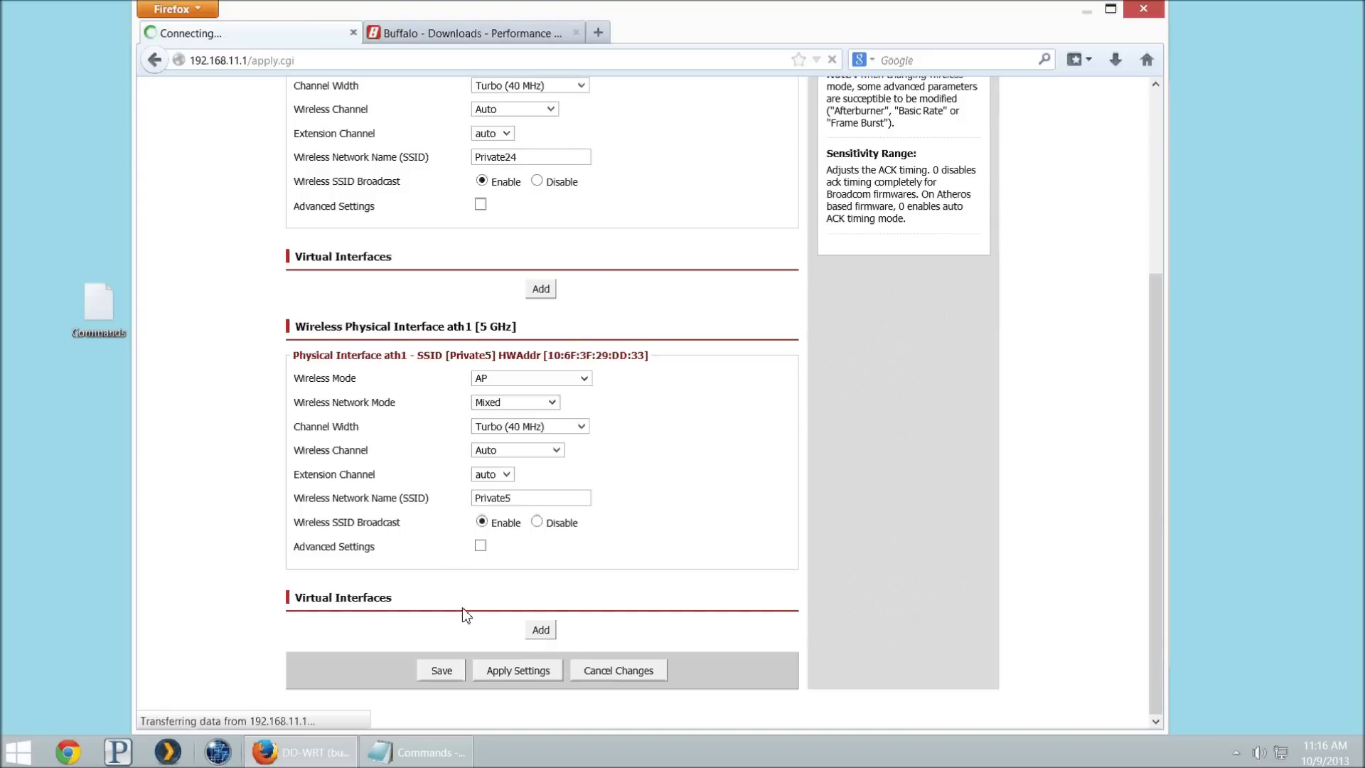
scroll(512, 526, "down", 1)
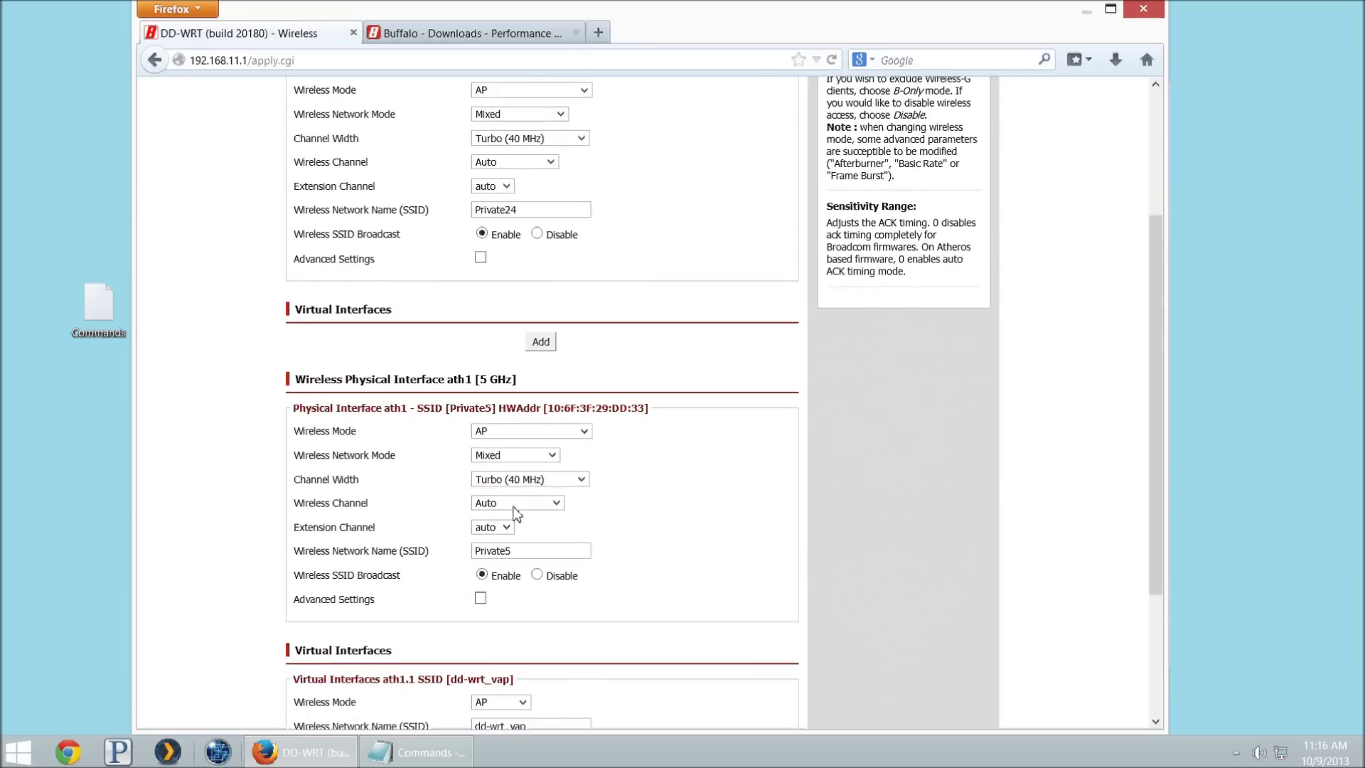
scroll(524, 629, "down", 5)
left_click_drag(527, 538, 297, 534)
type("Guest5G")
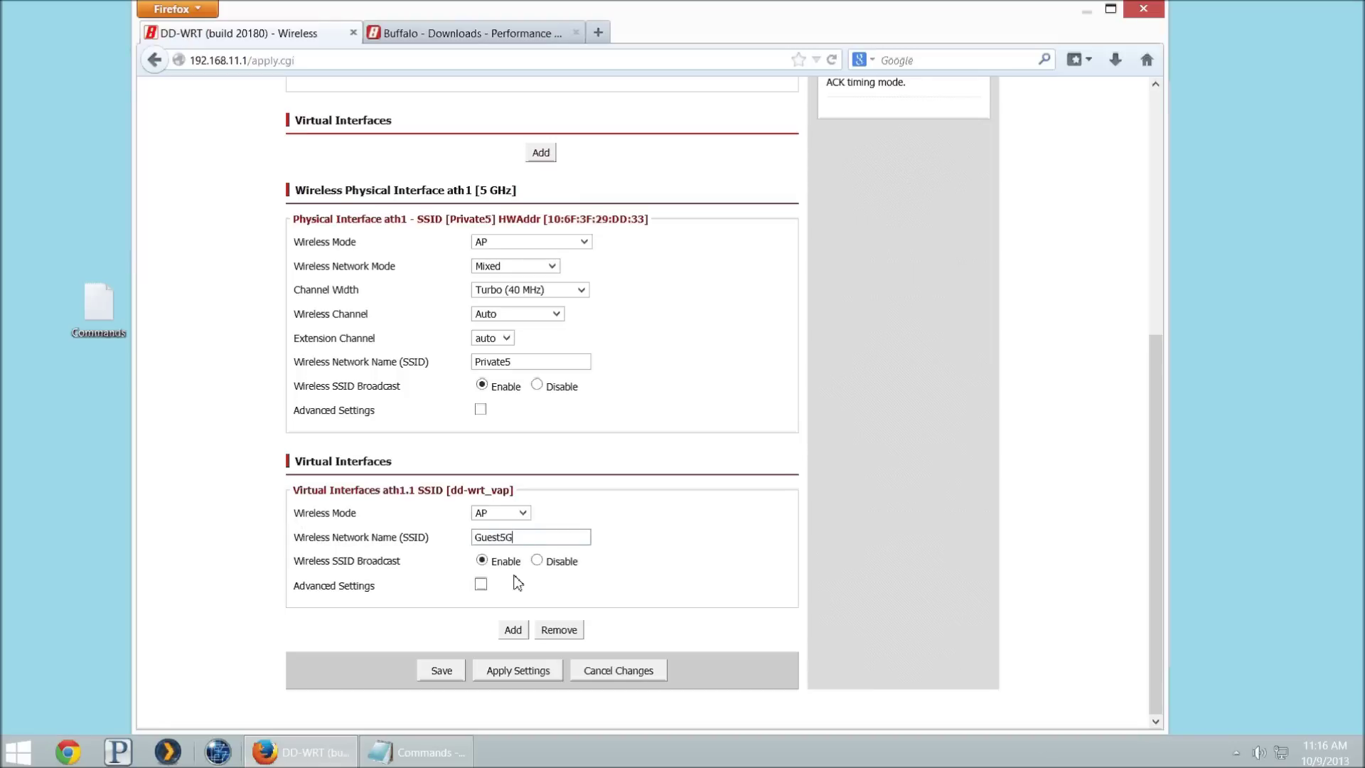
left_click(443, 668)
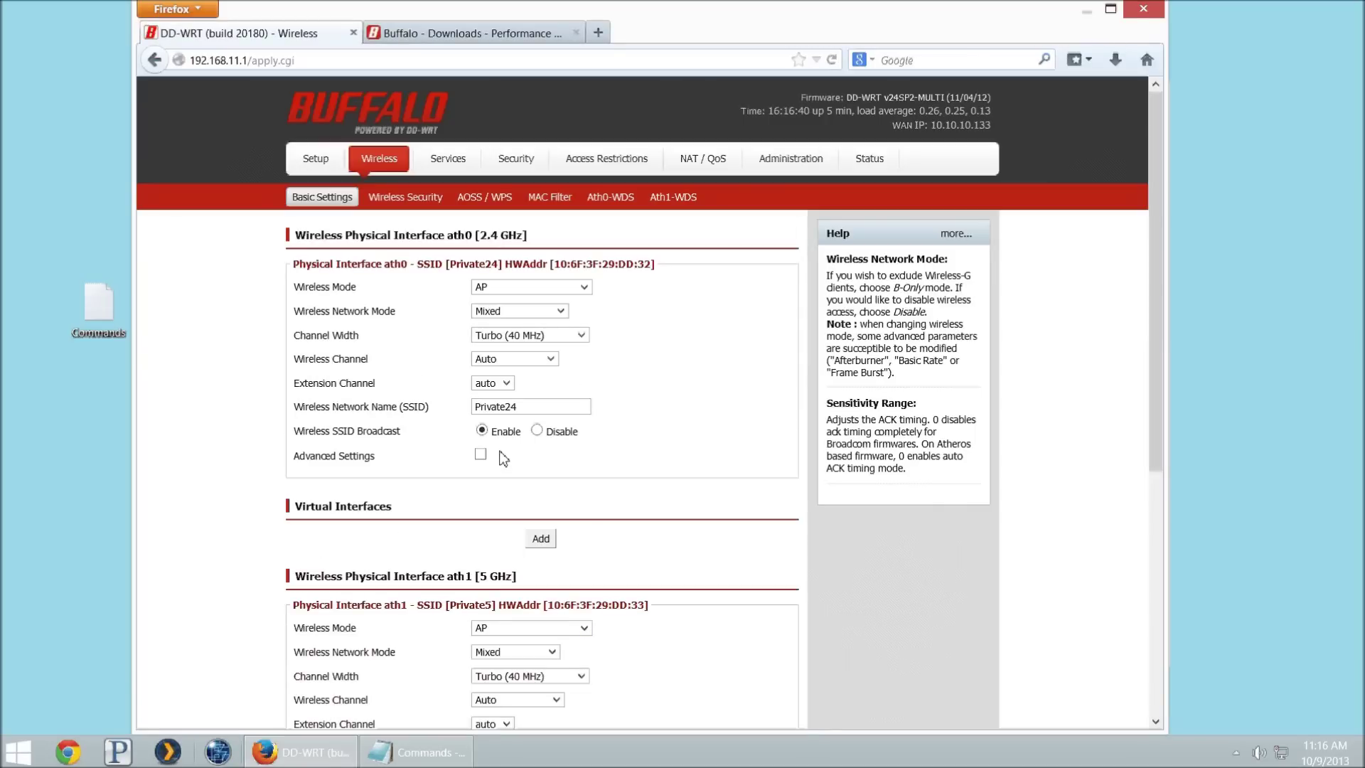
left_click(389, 203)
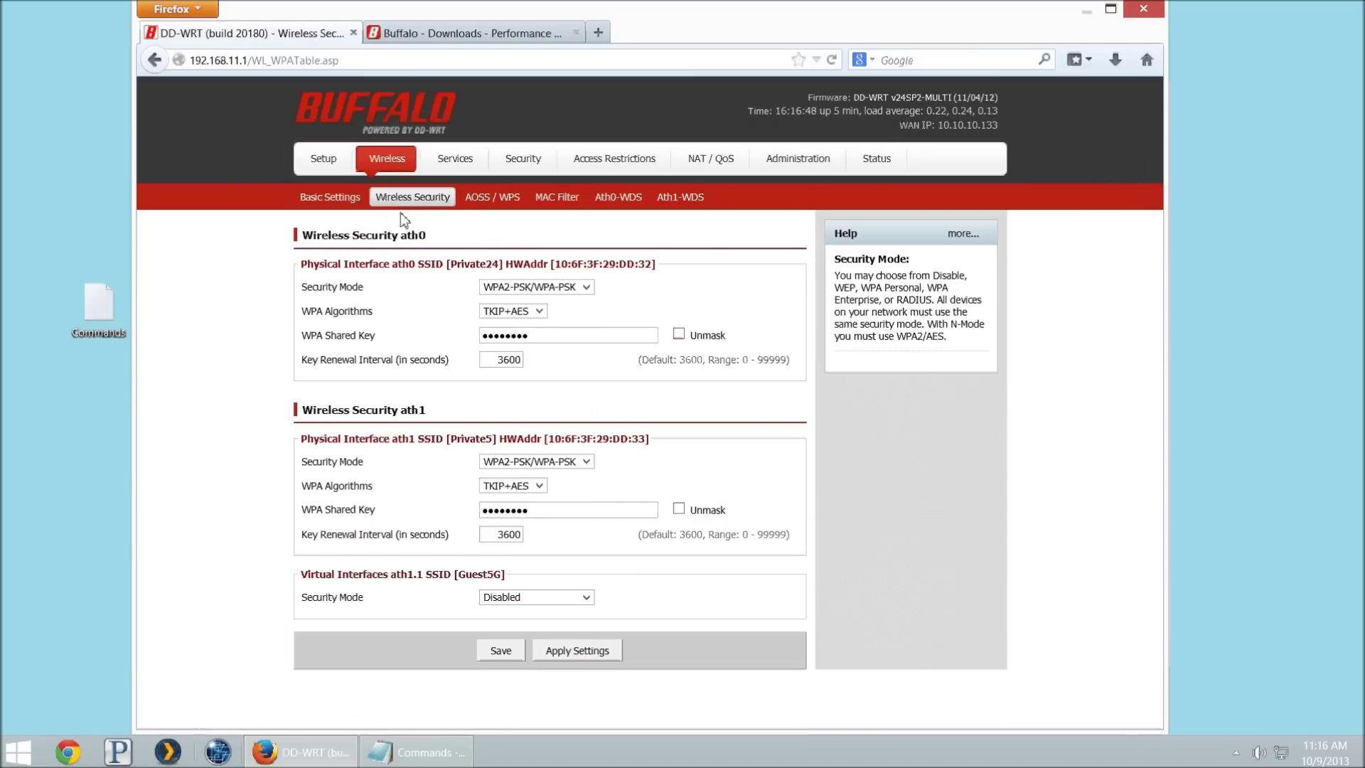
Step: Replace the ath0 and ath1 WPA shared keys with the new passphrase and save
left_click(679, 333)
double_click(546, 336)
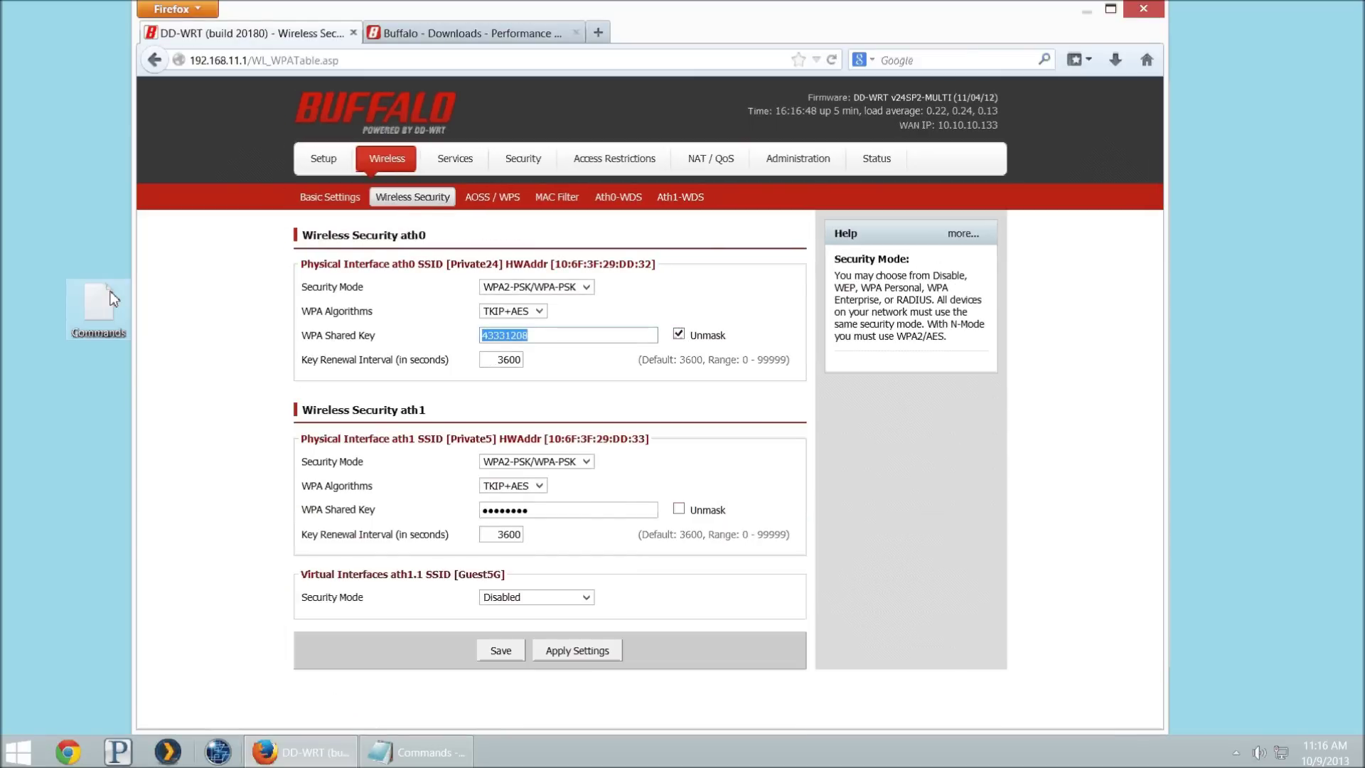
type("password")
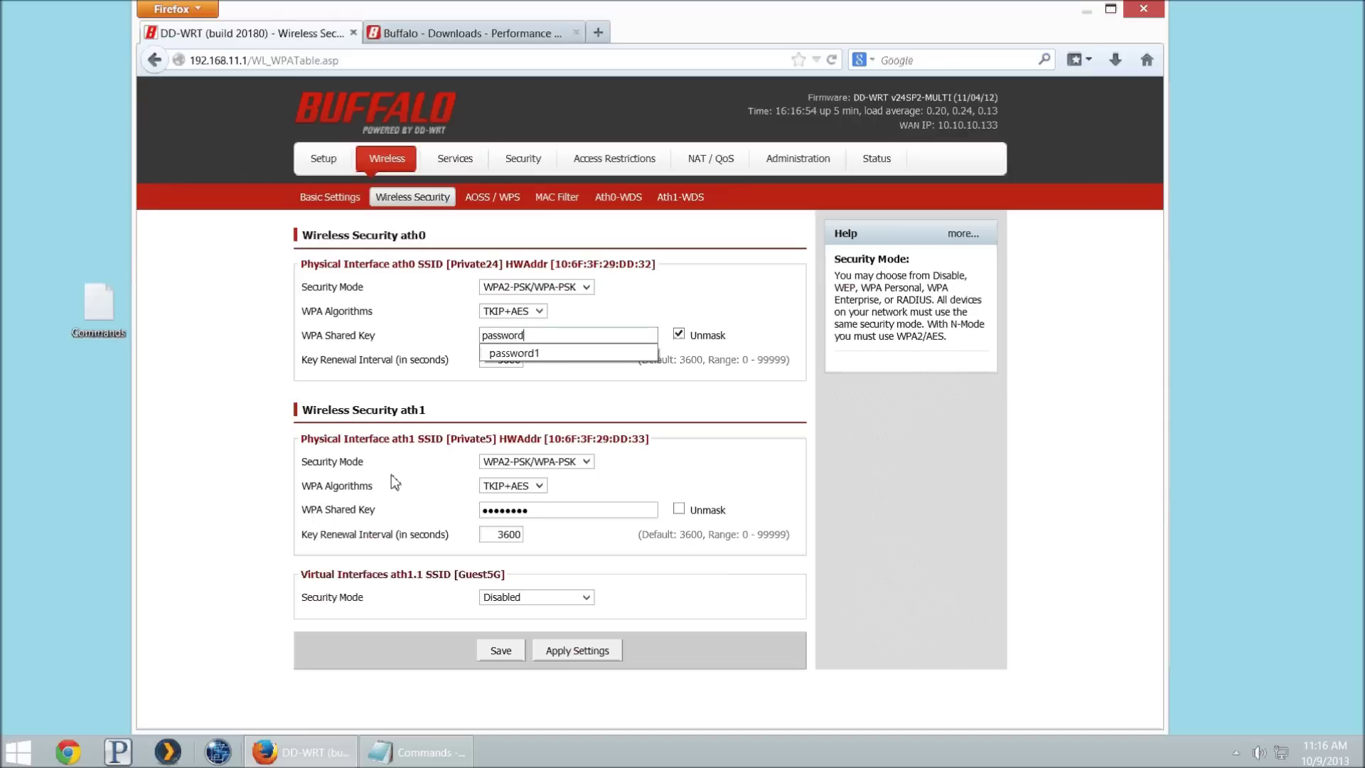
left_click(677, 510)
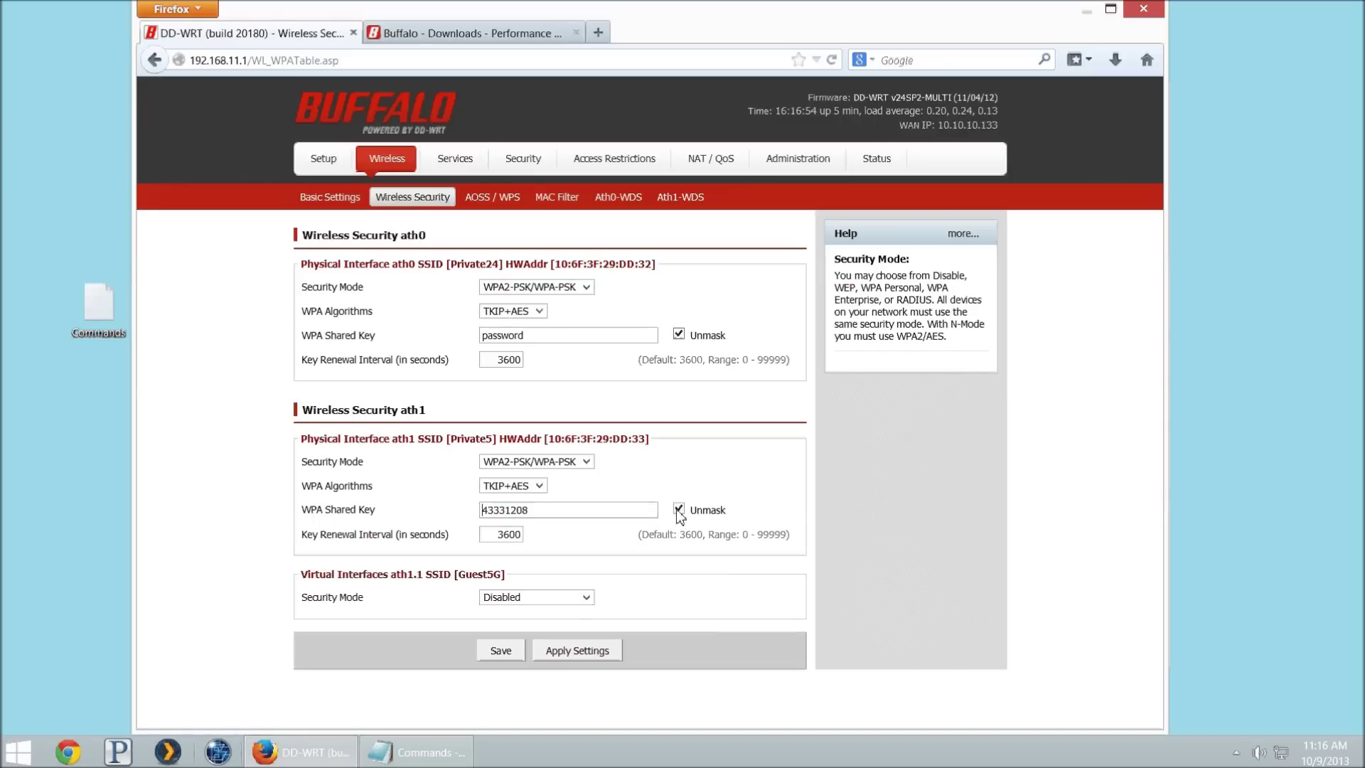
double_click(618, 510)
type("password")
left_click(500, 651)
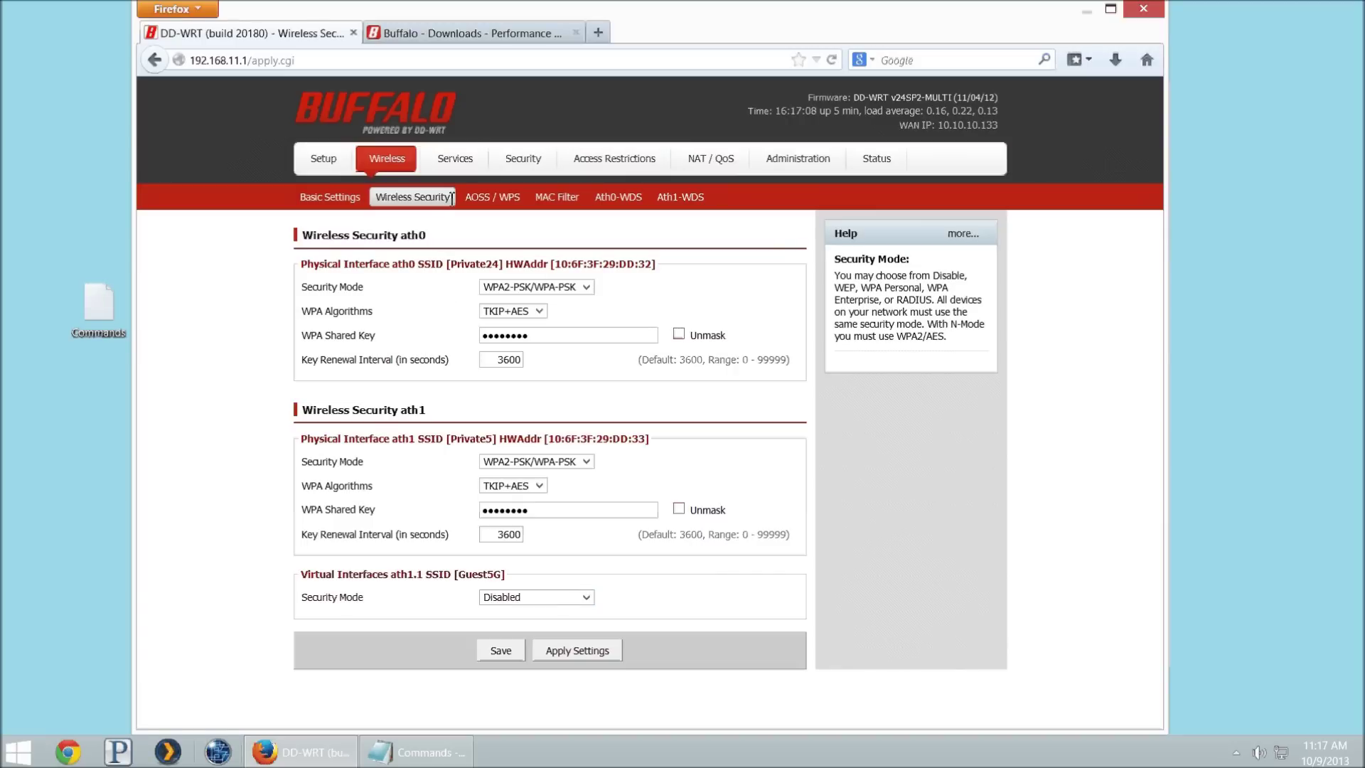
Step: On Setup > Networking, create bridge br1 with MSTP Off and apply the settings
left_click(332, 166)
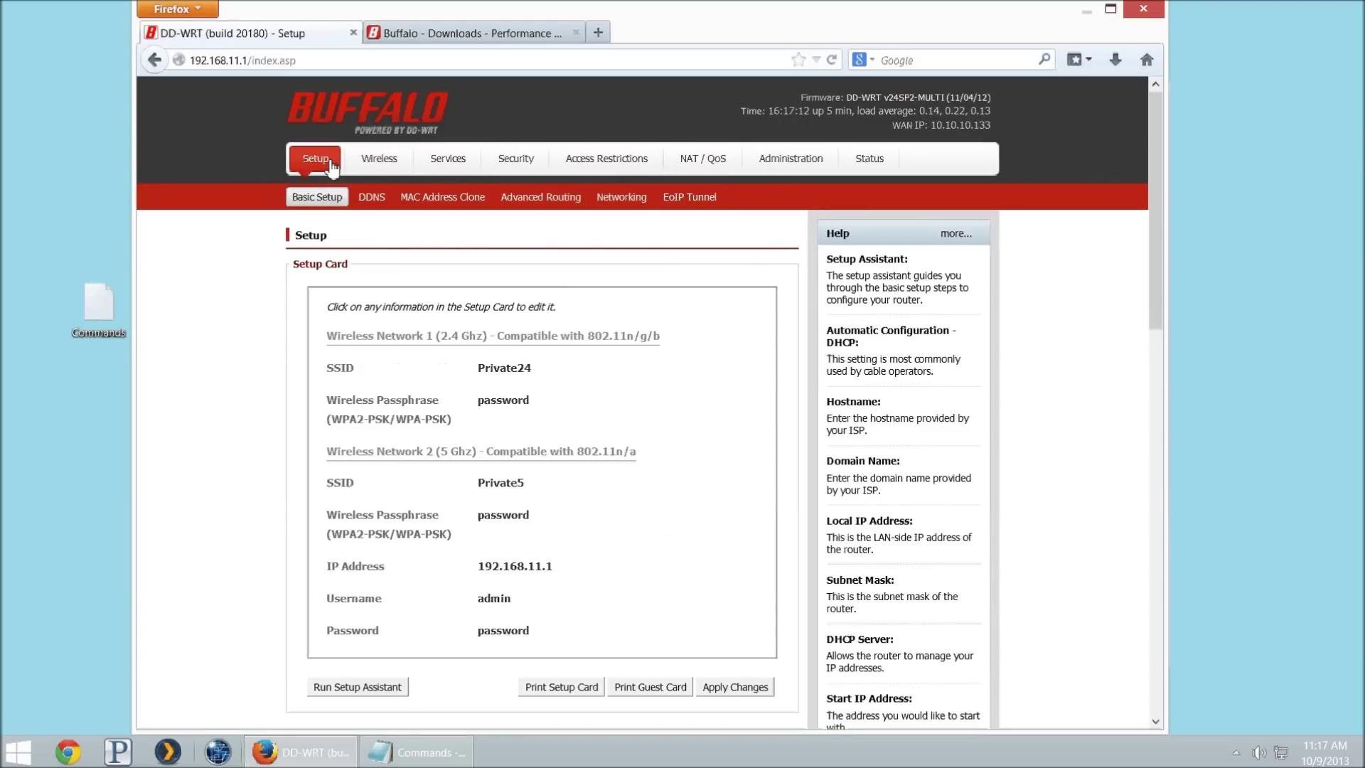
left_click(634, 204)
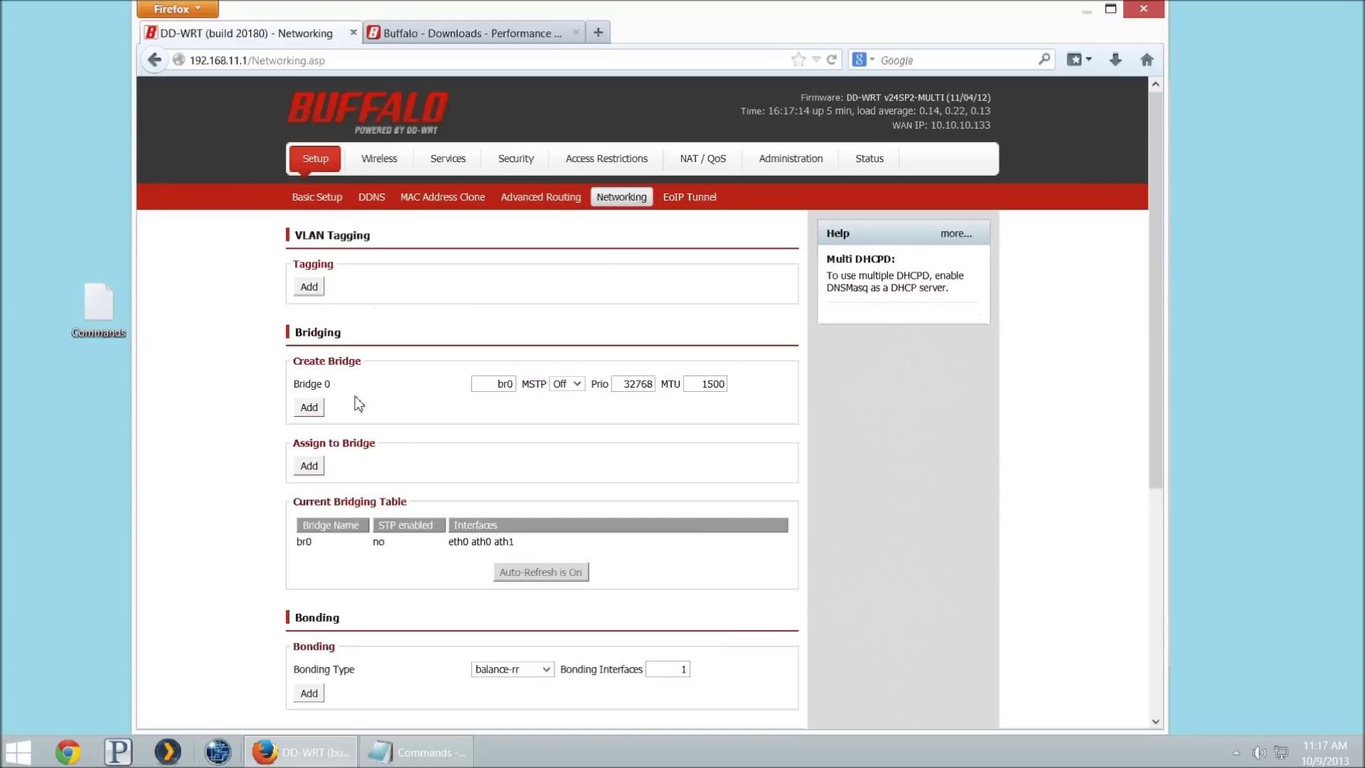
left_click(314, 414)
left_click(504, 413)
type("br1")
left_click(567, 408)
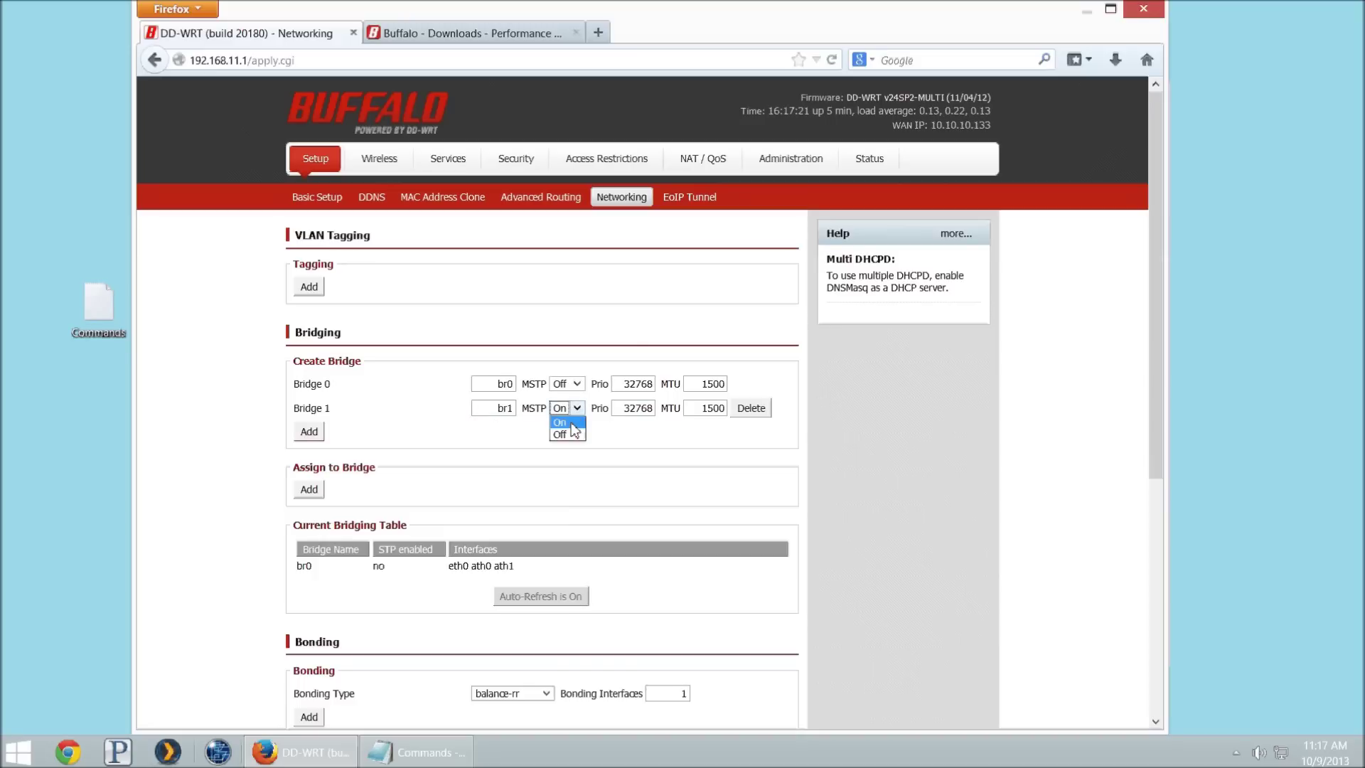
left_click(562, 422)
scroll(327, 469, "down", 5)
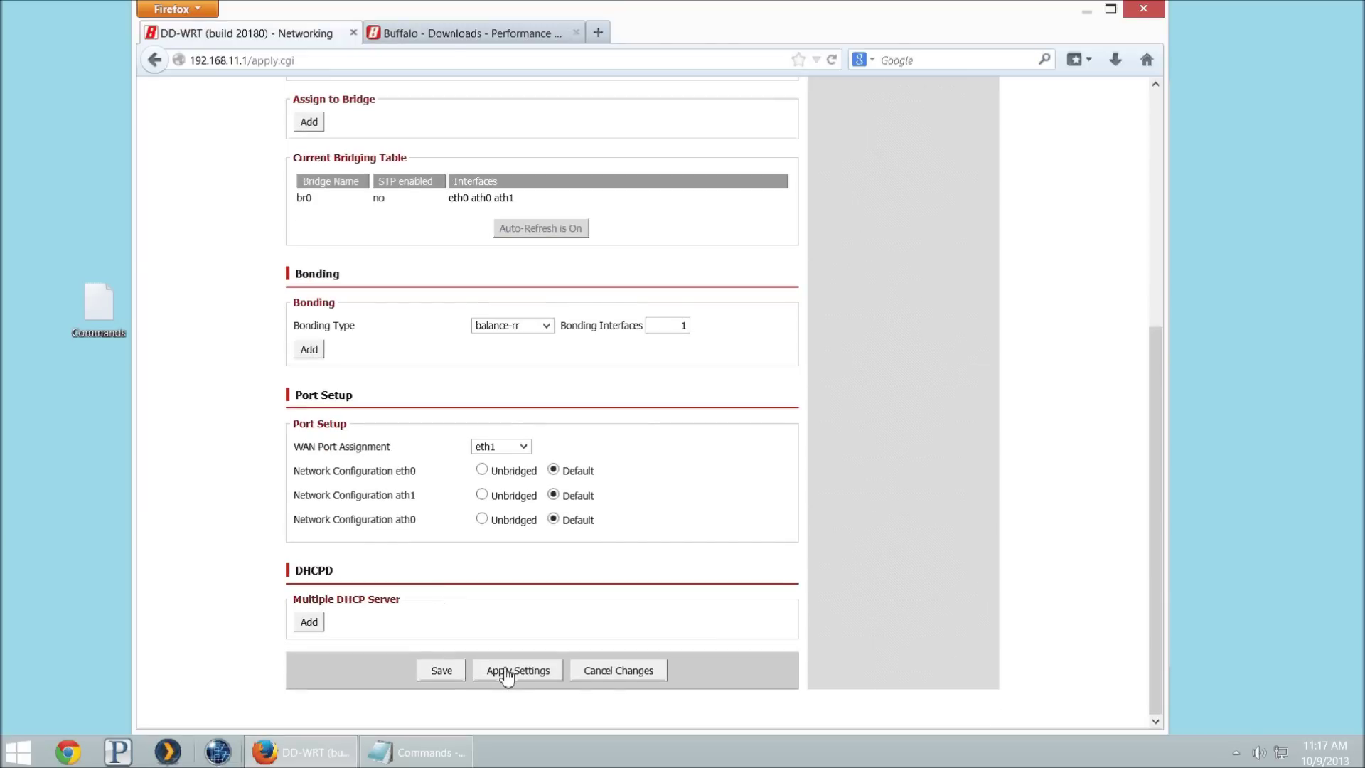
left_click(506, 672)
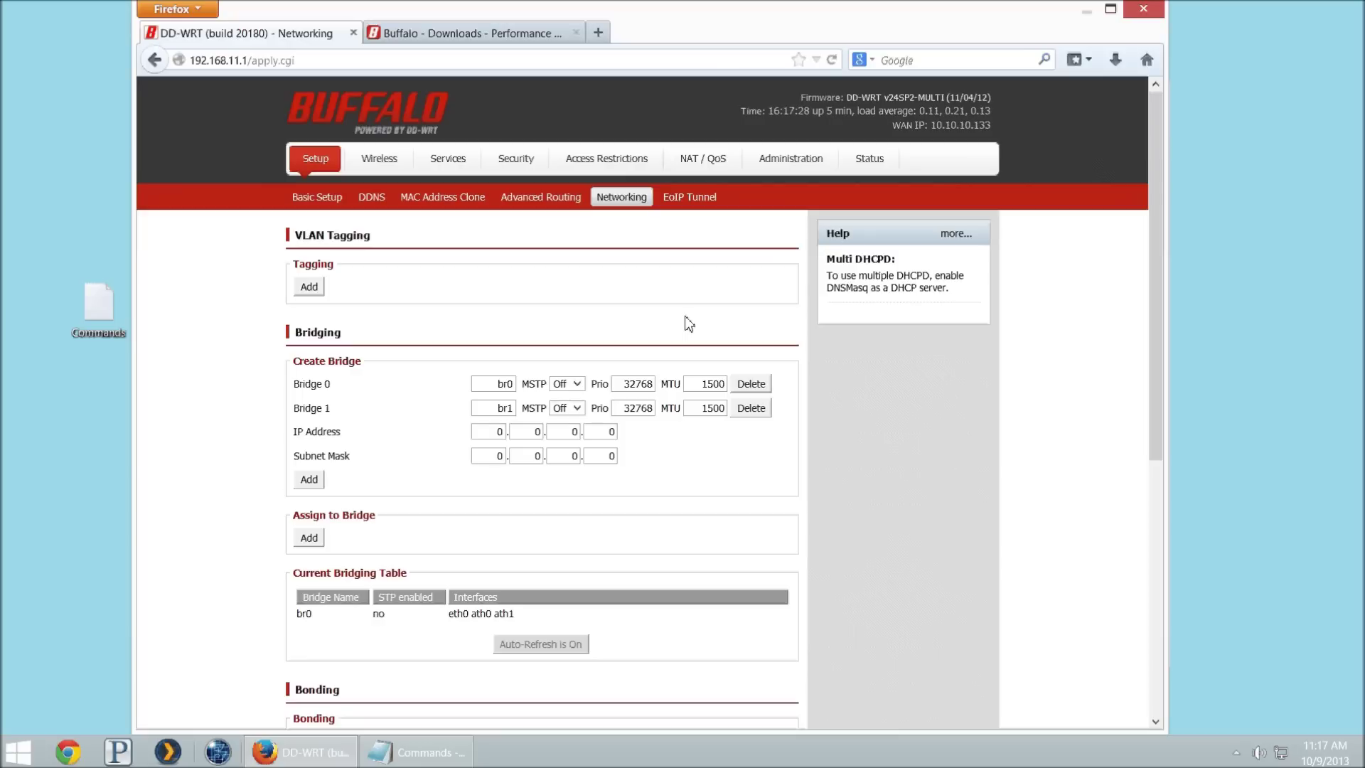
Step: Give bridge br1 the IP address 192.168.5.1
double_click(497, 432)
type("192")
key("Tab")
type("168")
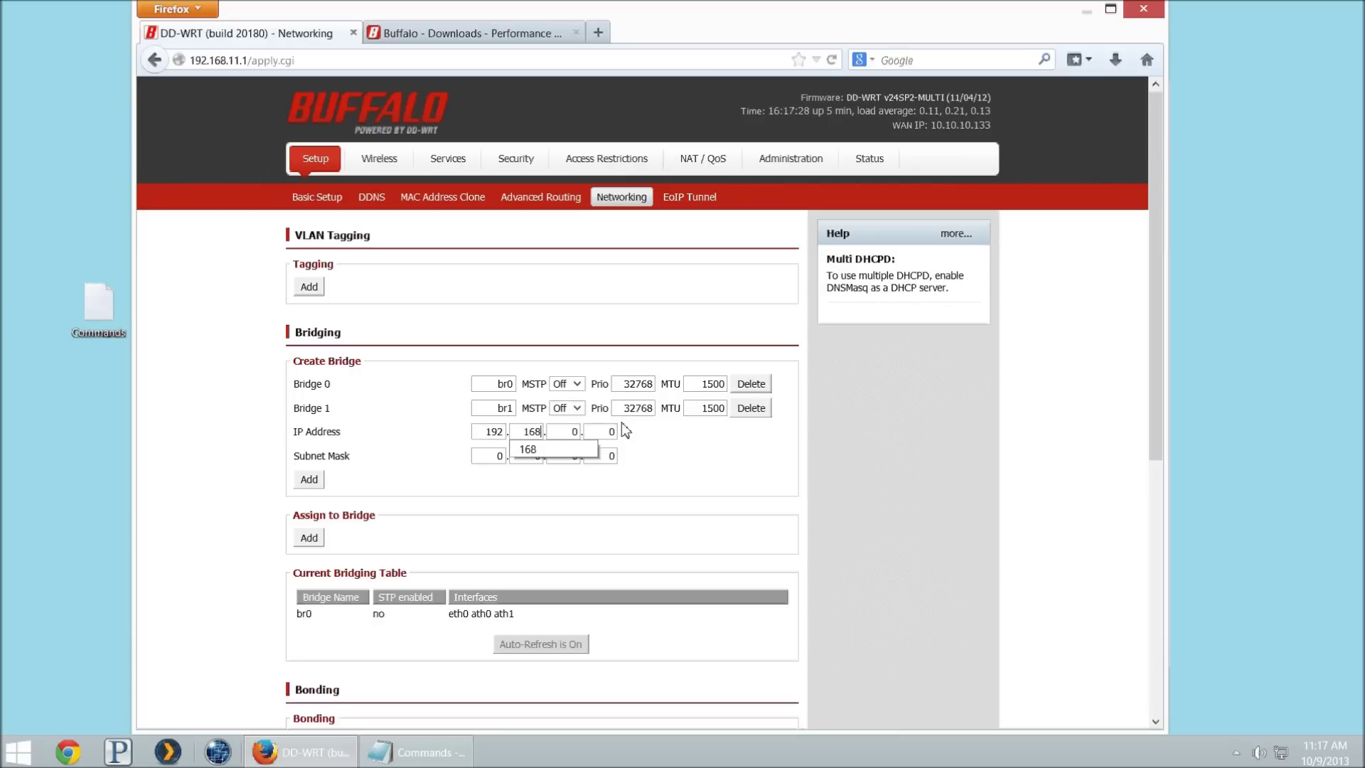
key("Tab")
type("5")
key("Tab")
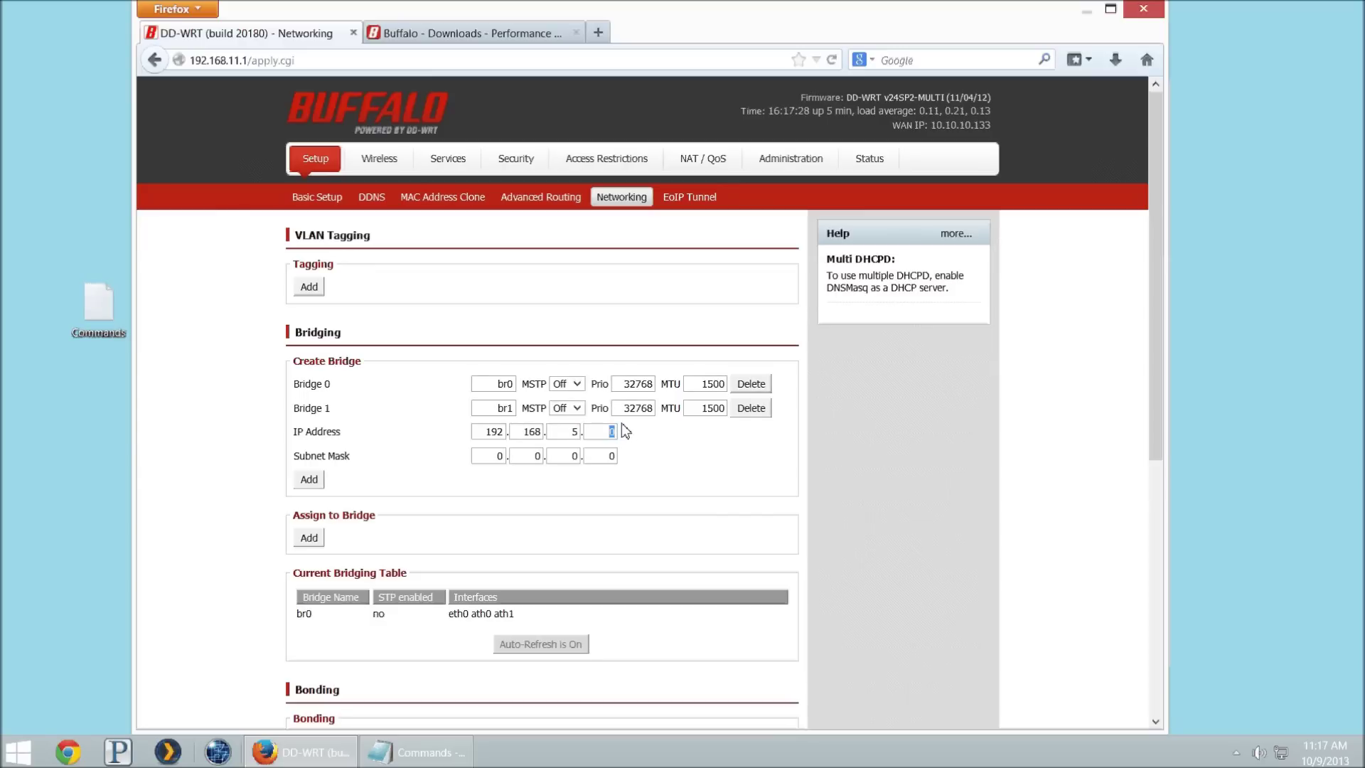
type("1")
key("Tab")
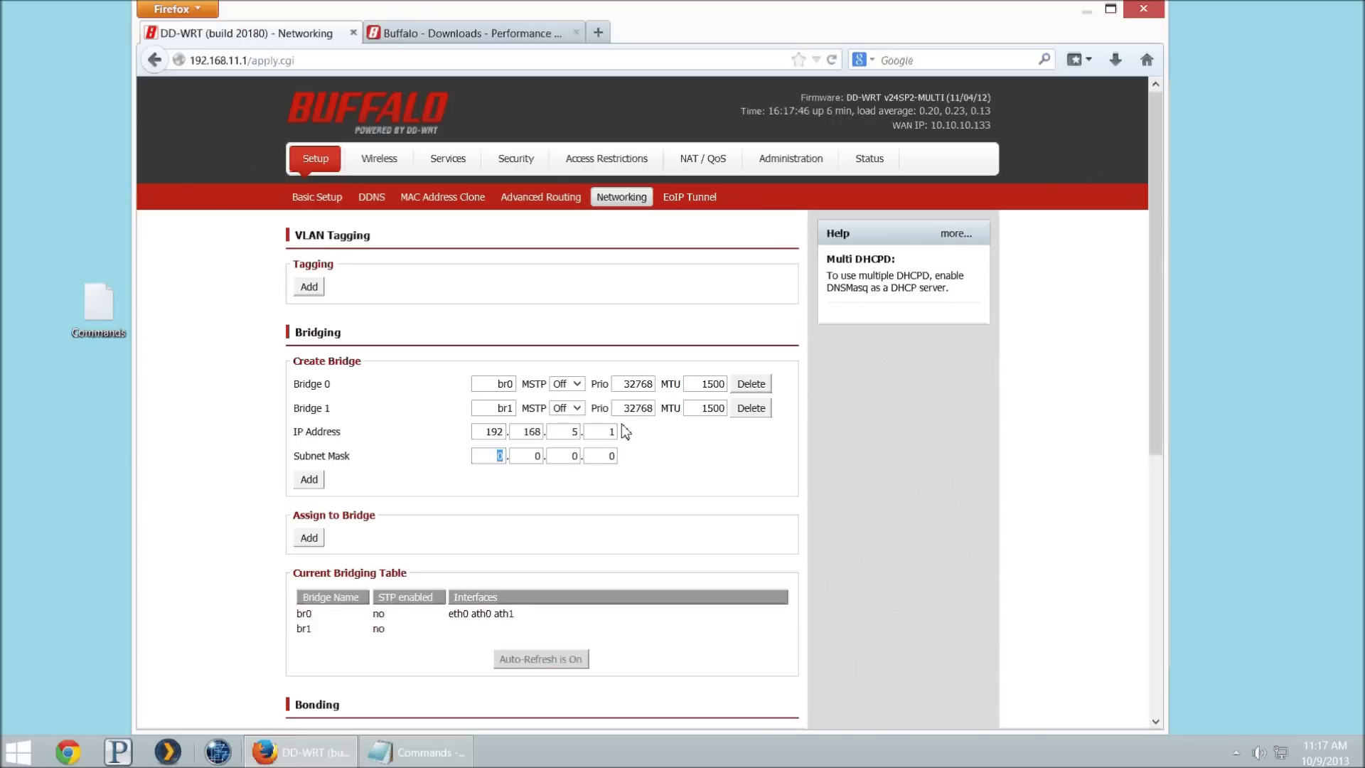
Step: Set br1's subnet mask to 255.255.255.0 and save
type("255")
key("Tab")
type("255")
key("Tab")
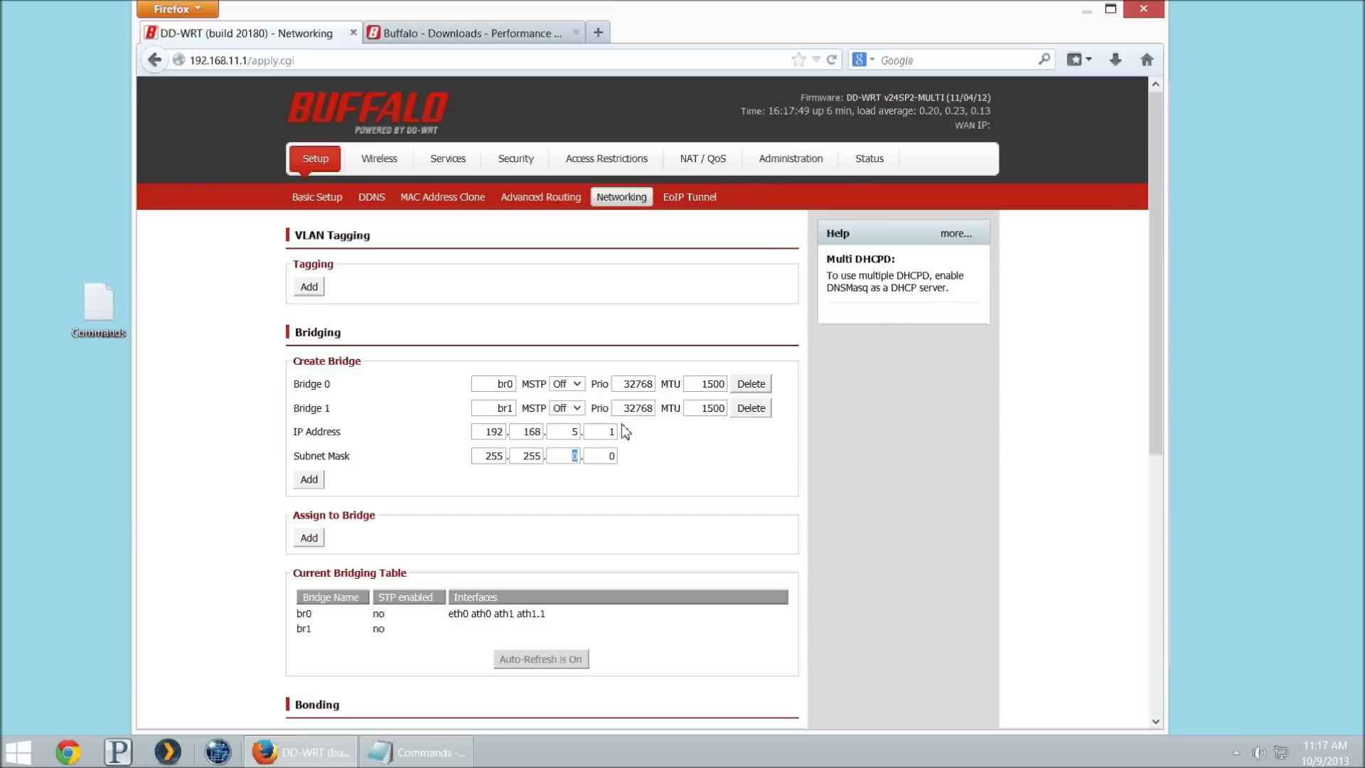
type("255")
key("Tab")
key("Tab")
scroll(369, 448, "down", 5)
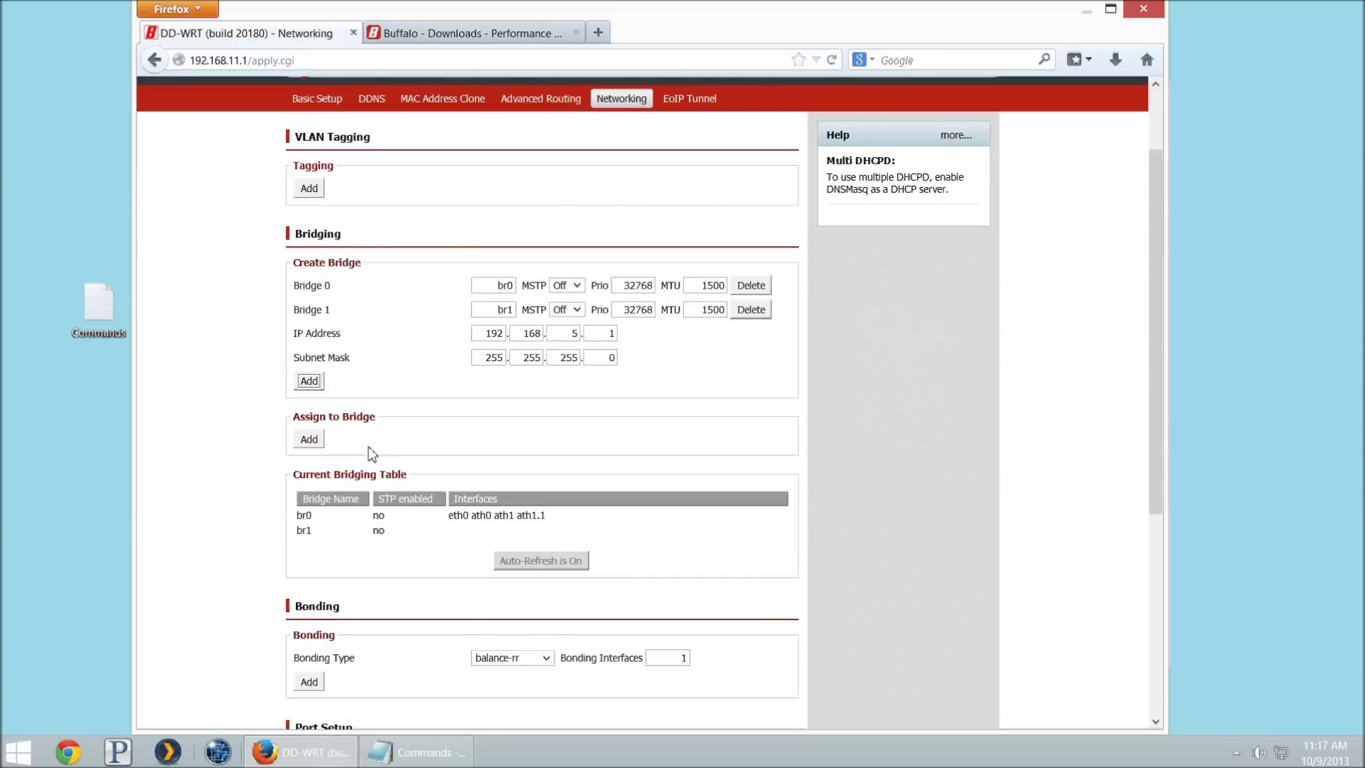
left_click(443, 707)
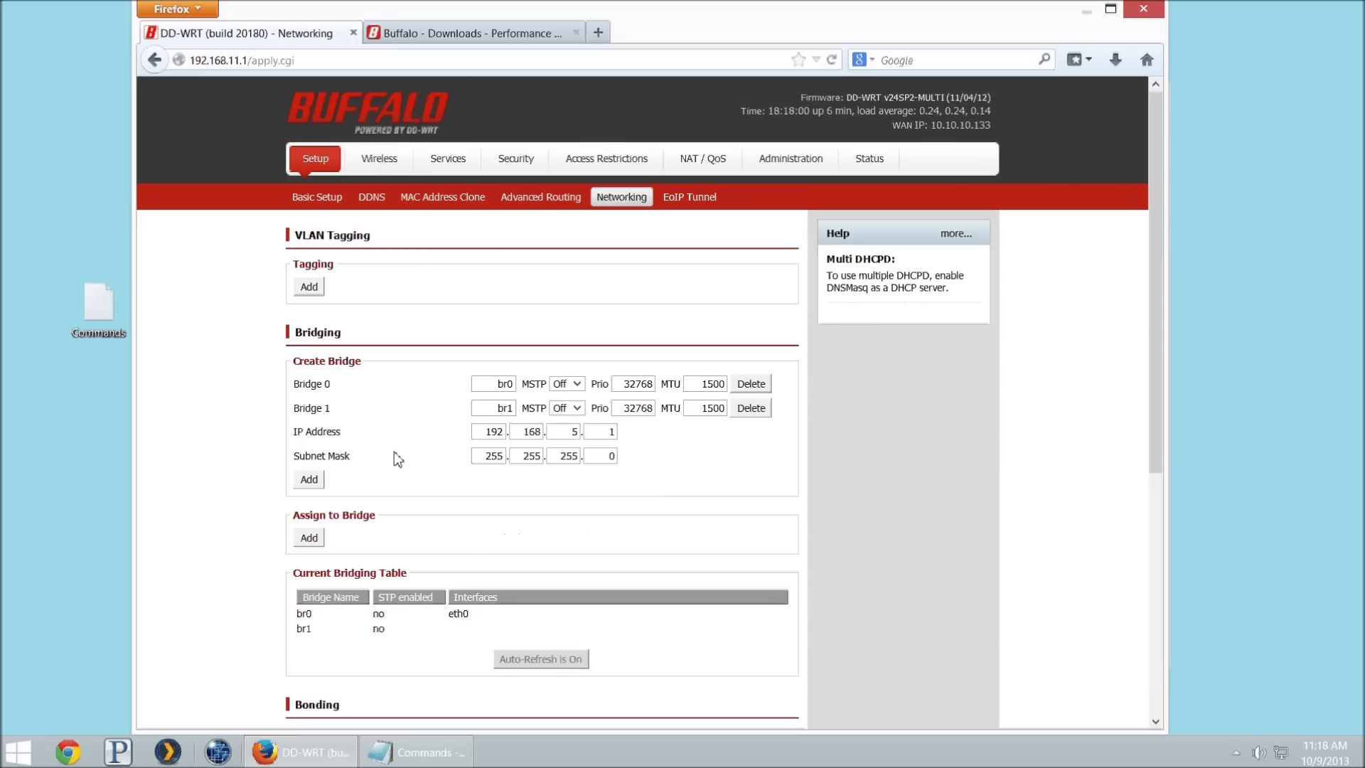
Step: Add a bridge assignment putting interface ath1.1 on br1 and save it
left_click(309, 538)
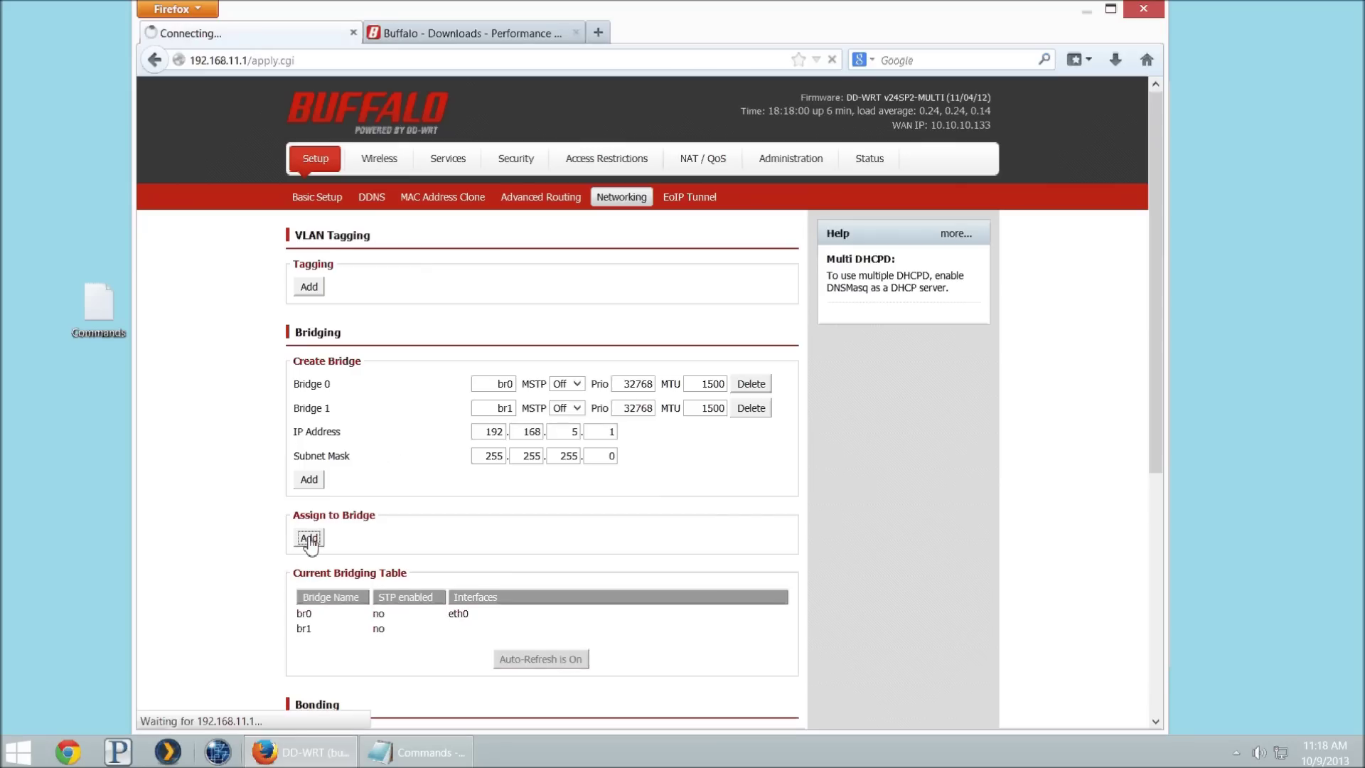
left_click(496, 539)
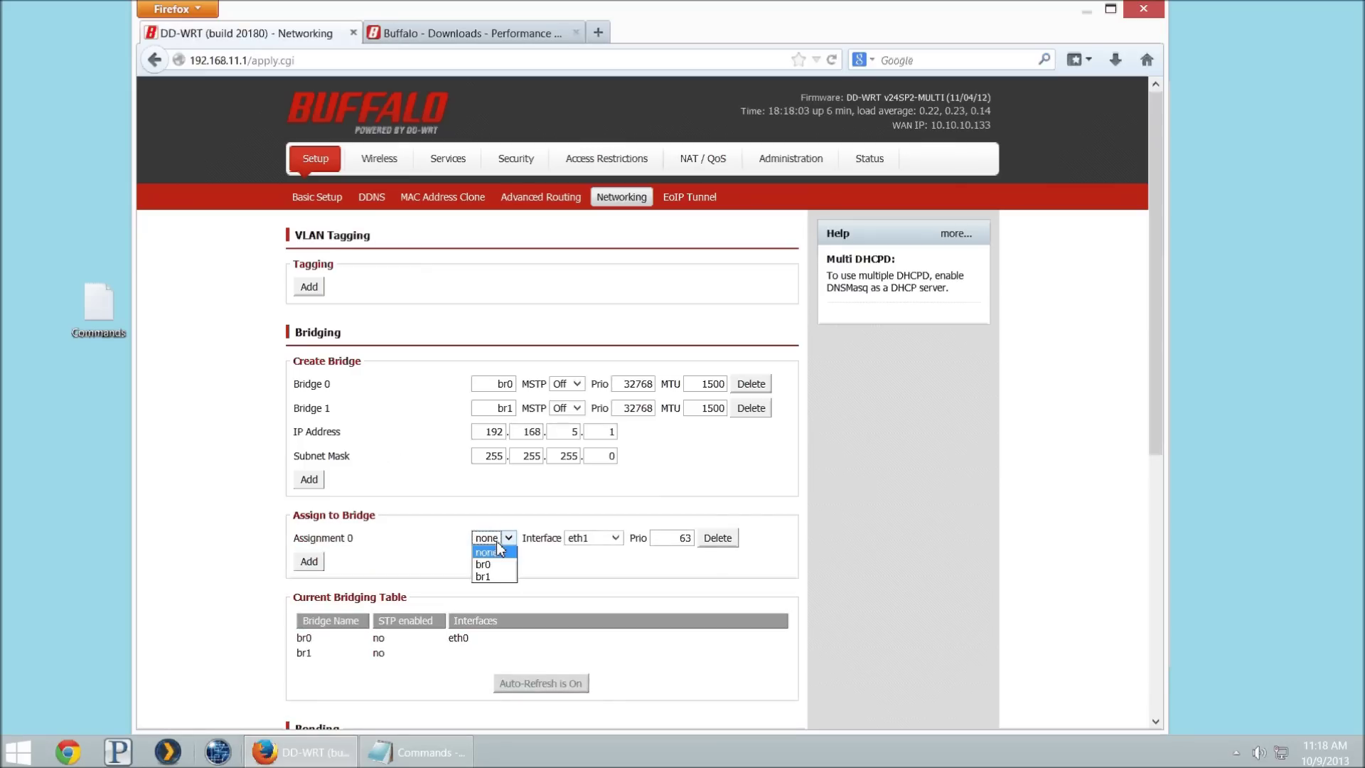
left_click(487, 577)
left_click(594, 538)
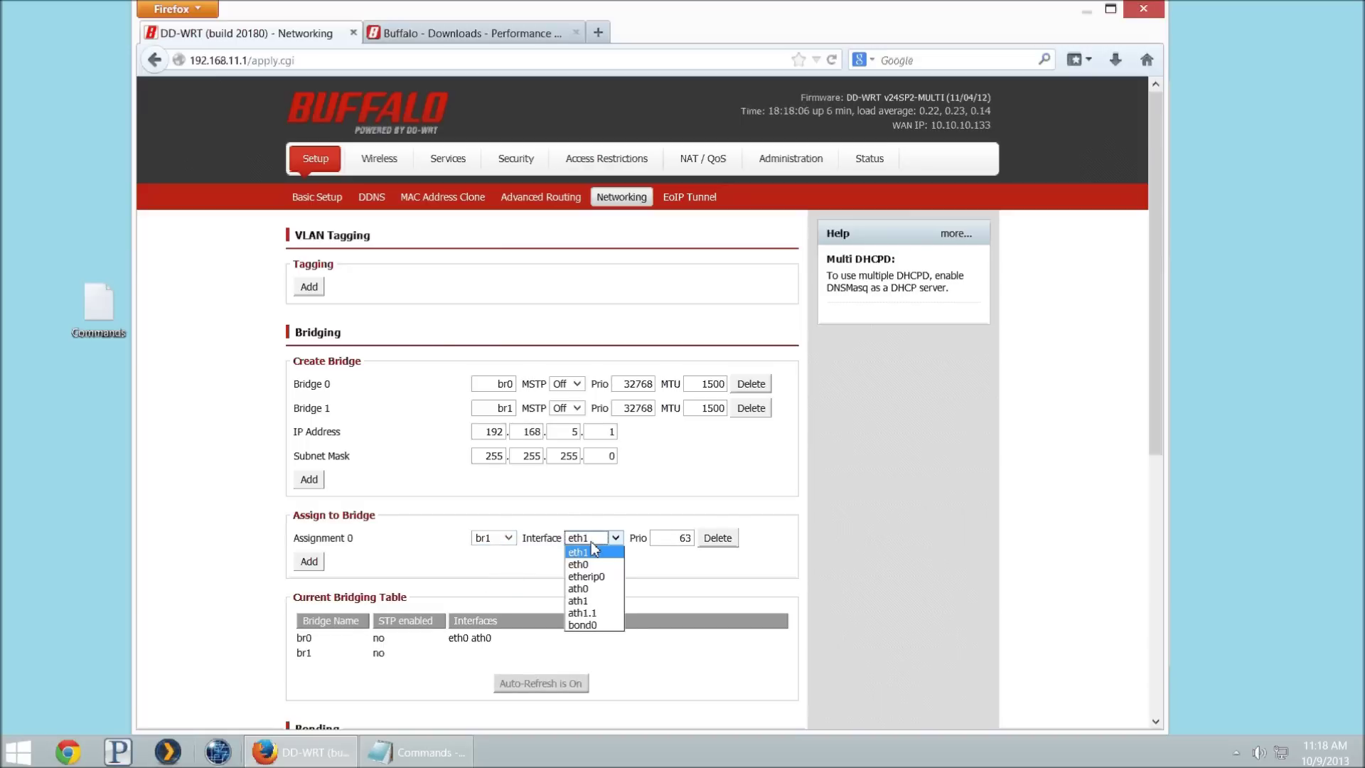
left_click(594, 617)
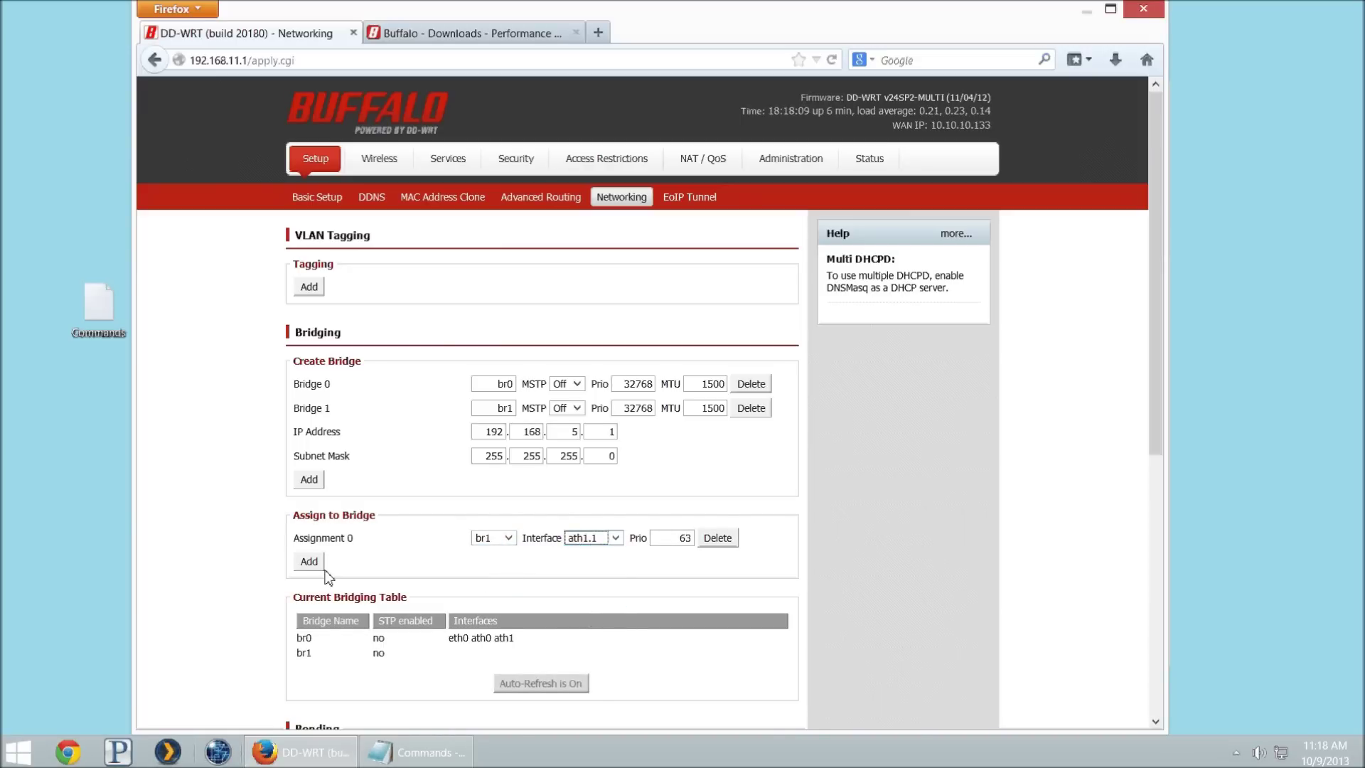
scroll(384, 593, "down", 5)
scroll(384, 592, "down", 2)
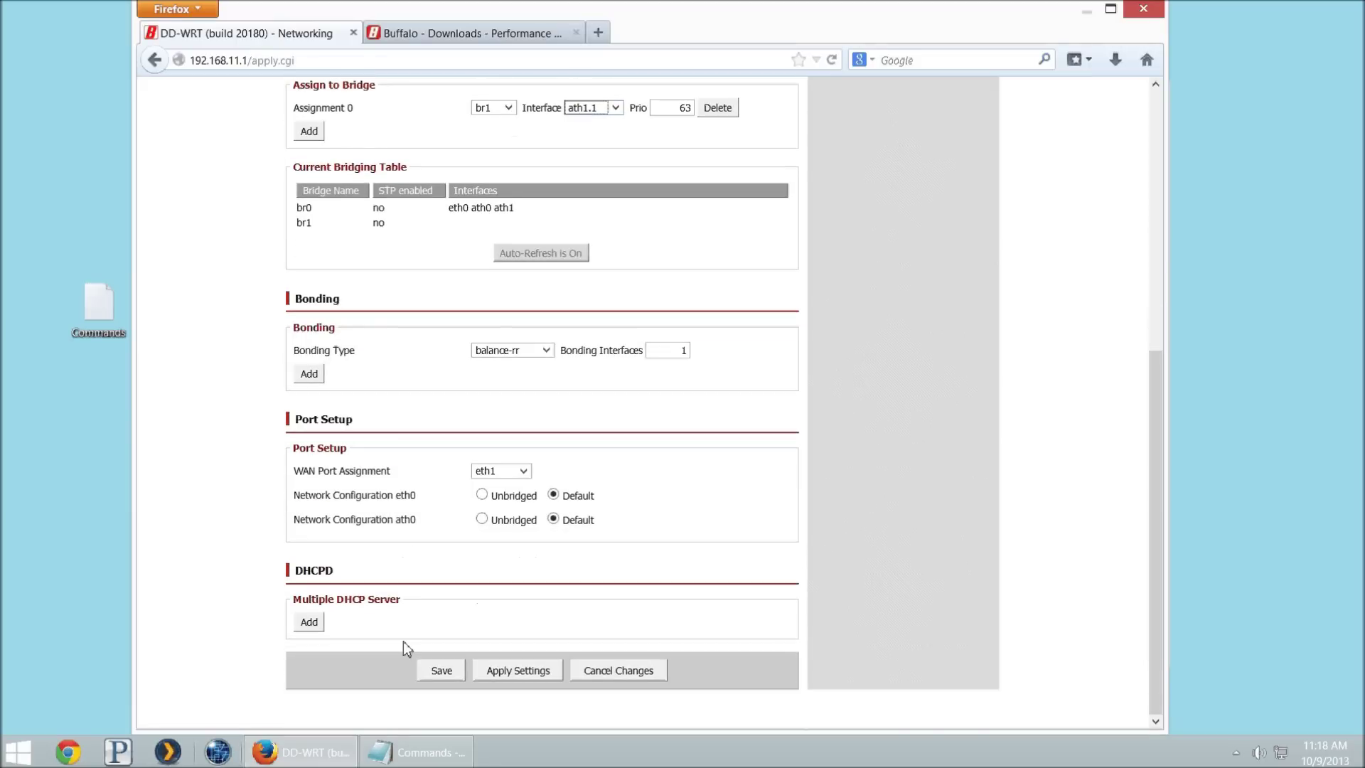
left_click(446, 671)
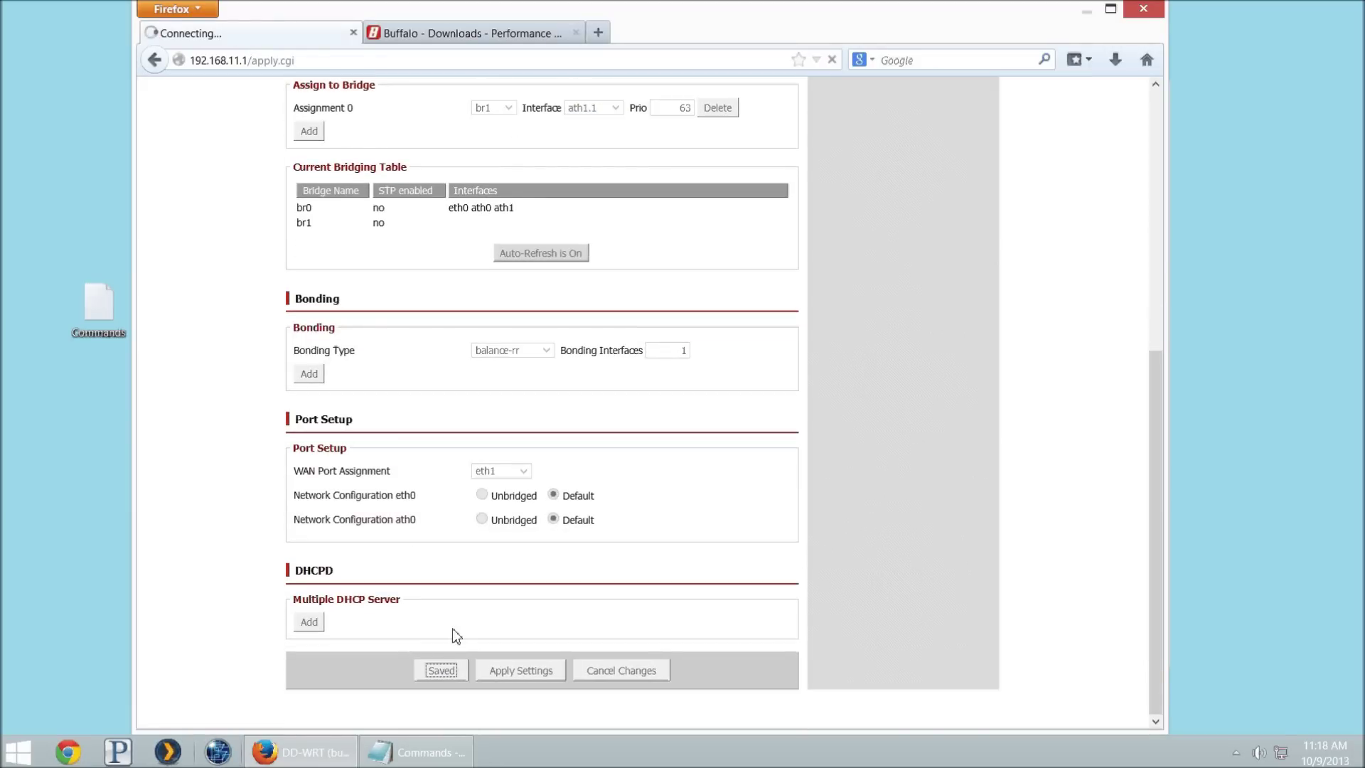
Step: Add a DHCP 0 server entry with interface br1 and apply the settings
scroll(361, 474, "down", 6)
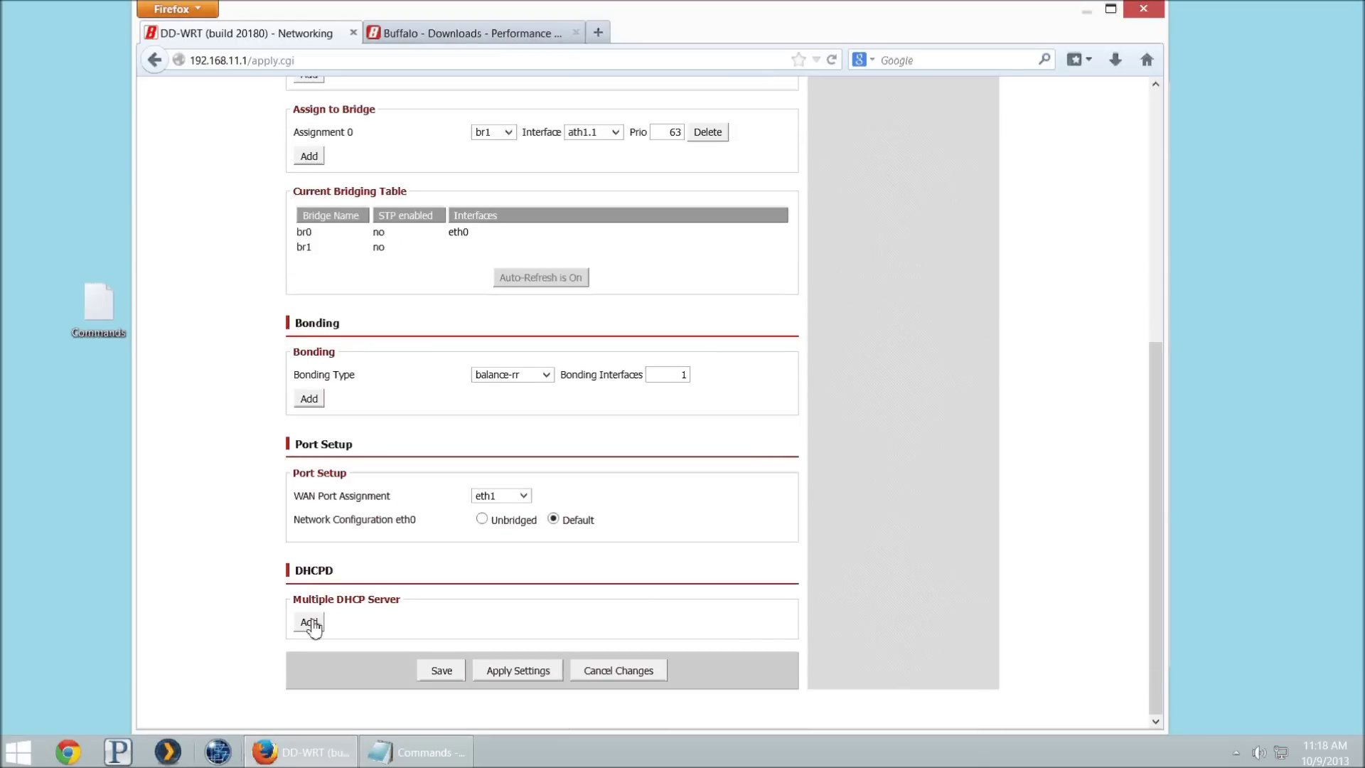
left_click(310, 622)
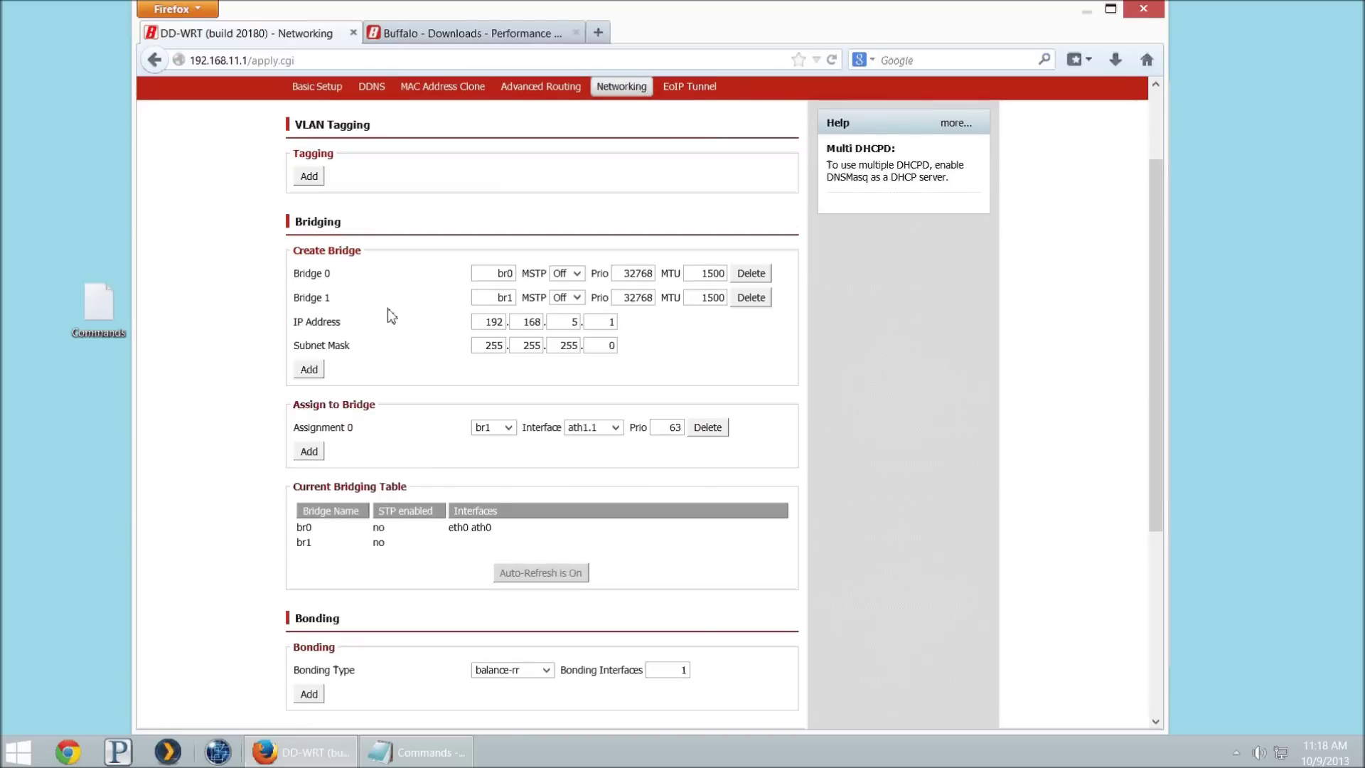
left_click_drag(306, 297, 341, 304)
scroll(340, 304, "down", 3)
left_click(313, 623)
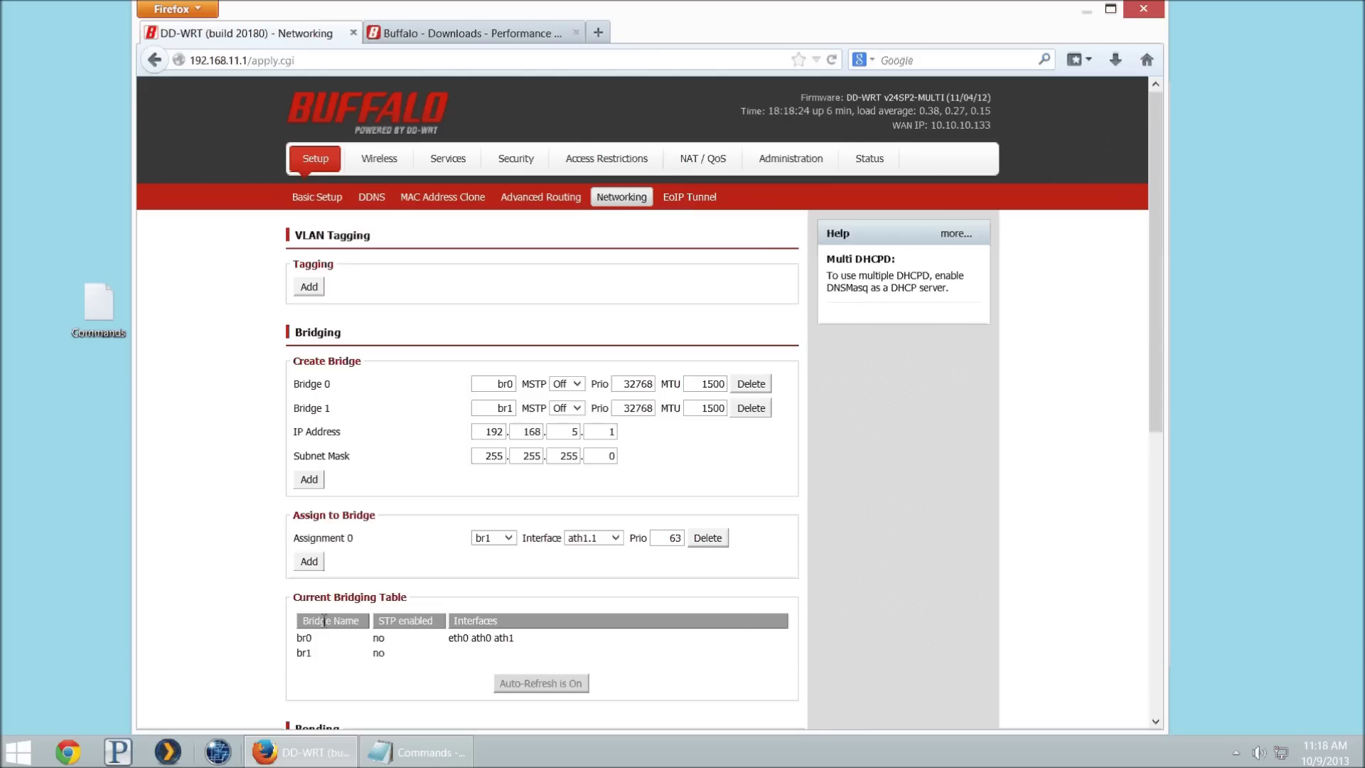
scroll(381, 504, "down", 7)
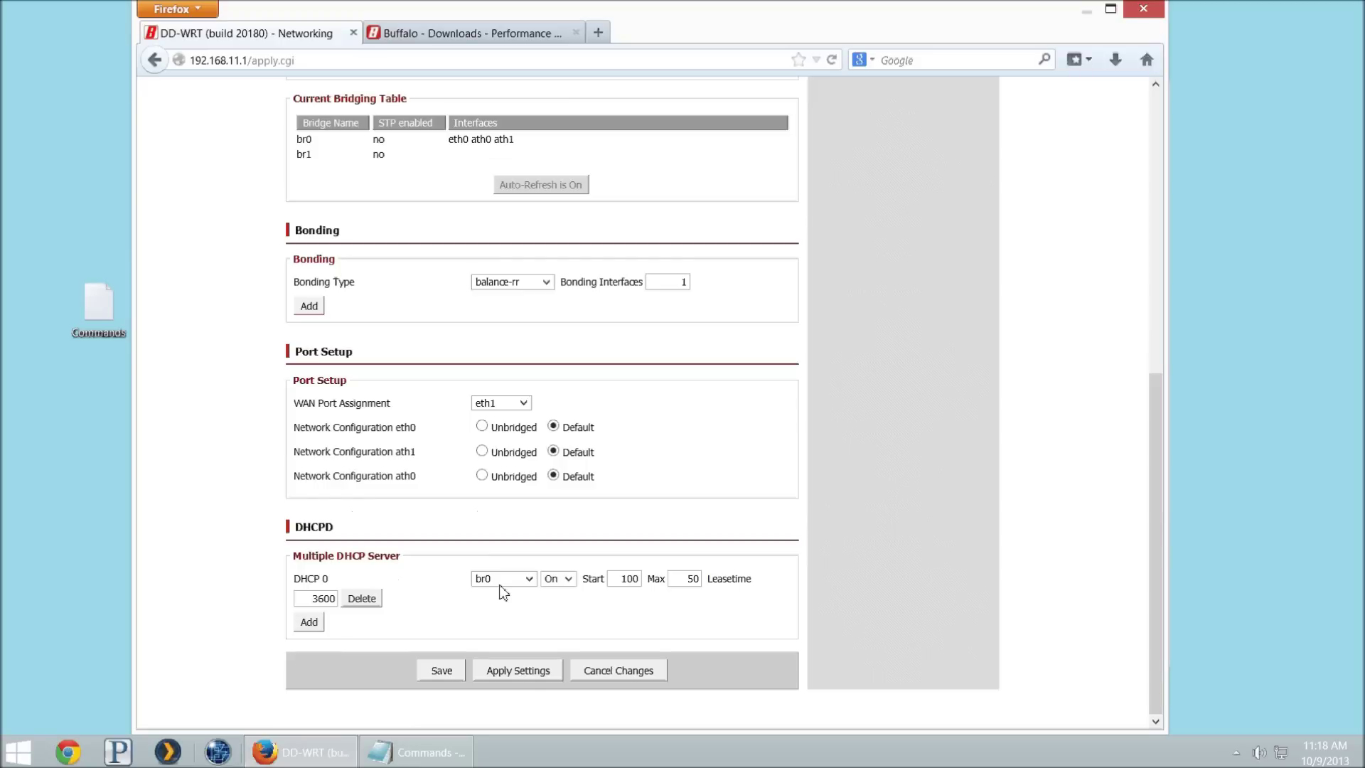
left_click(503, 591)
left_click(509, 640)
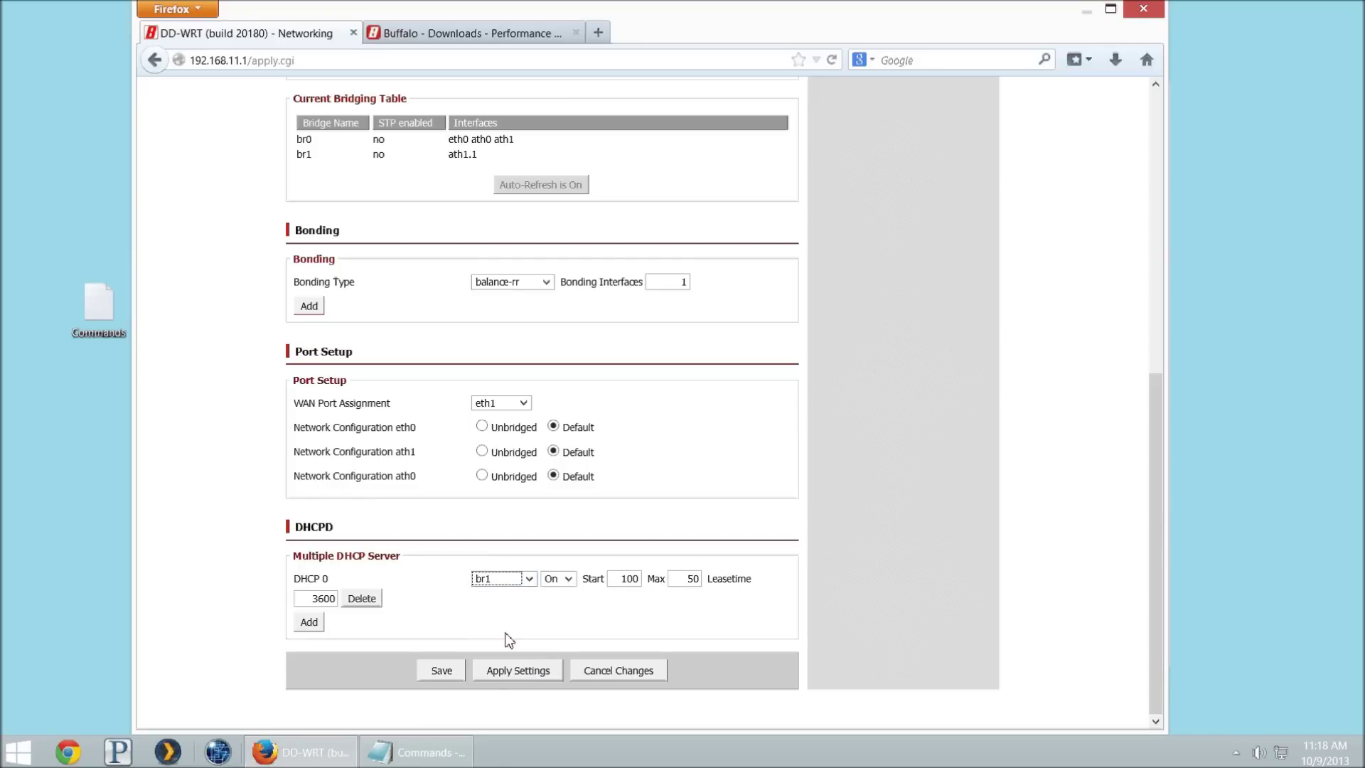
left_click(505, 673)
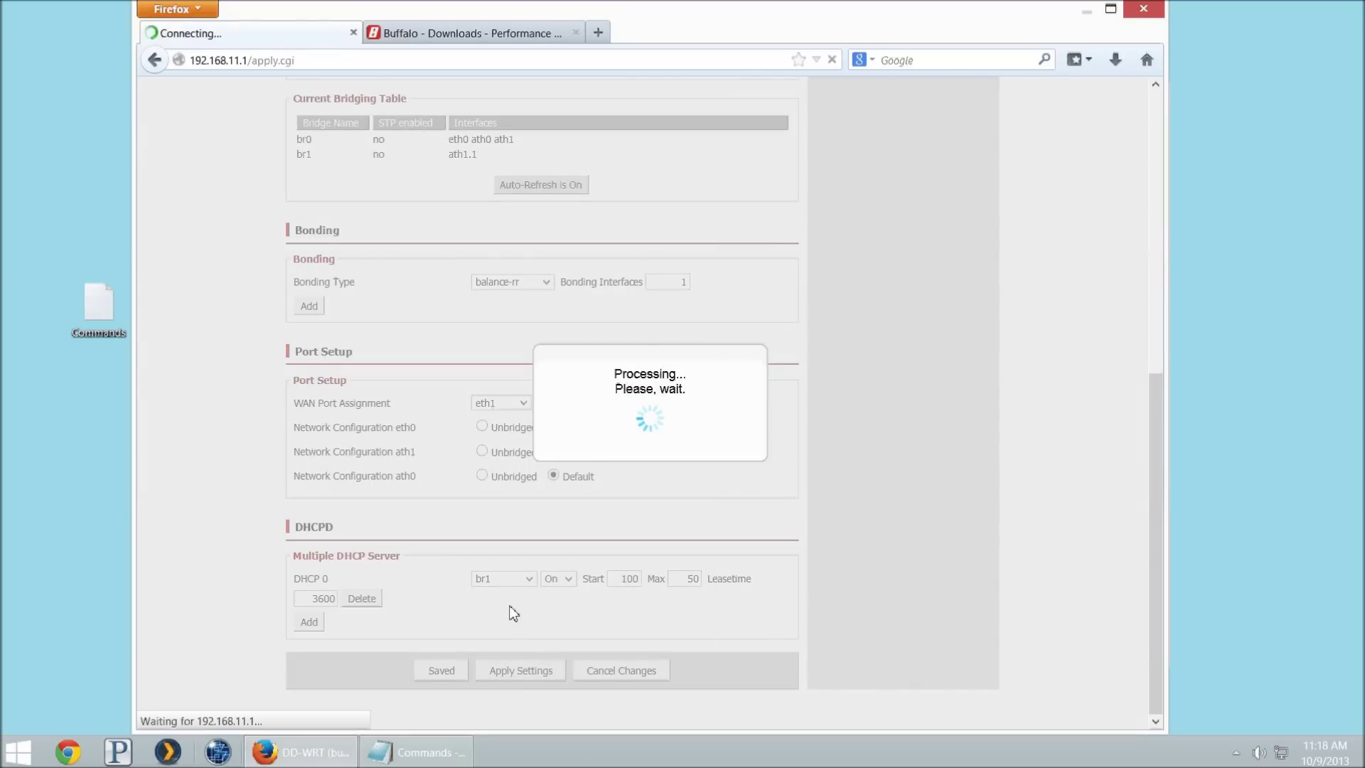
scroll(511, 597, "down", 10)
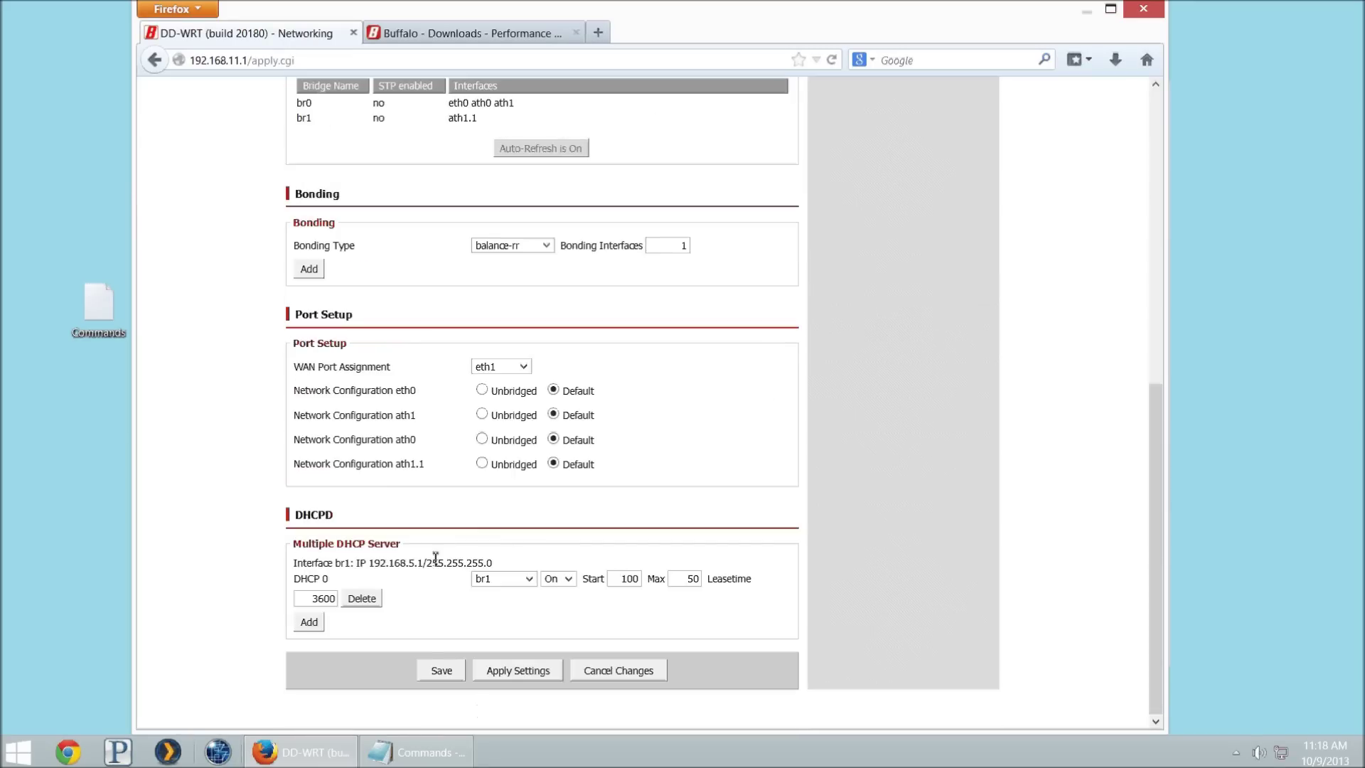
Step: Edit the br1 DHCP pool start from 100 to 120 and apply the networking settings
left_click_drag(388, 563, 411, 565)
double_click(624, 586)
left_click(624, 578)
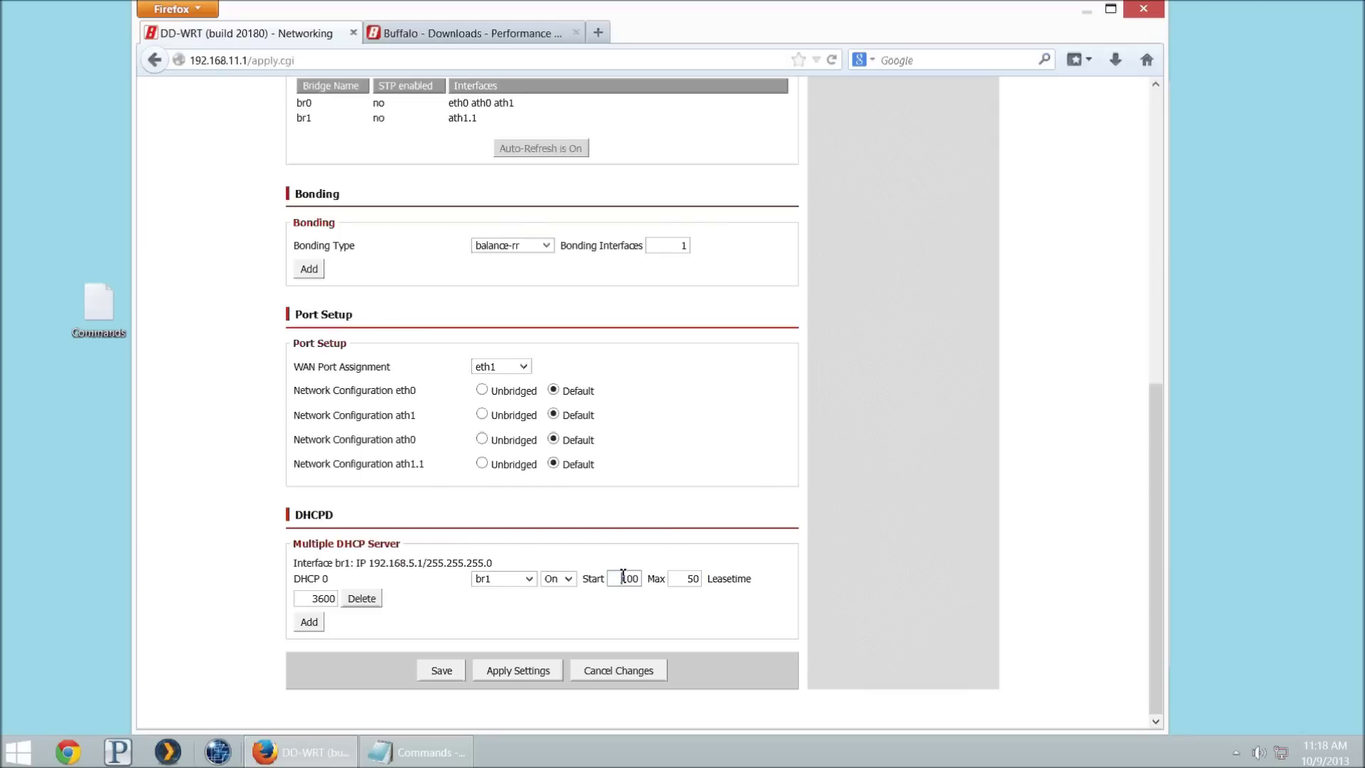
double_click(681, 579)
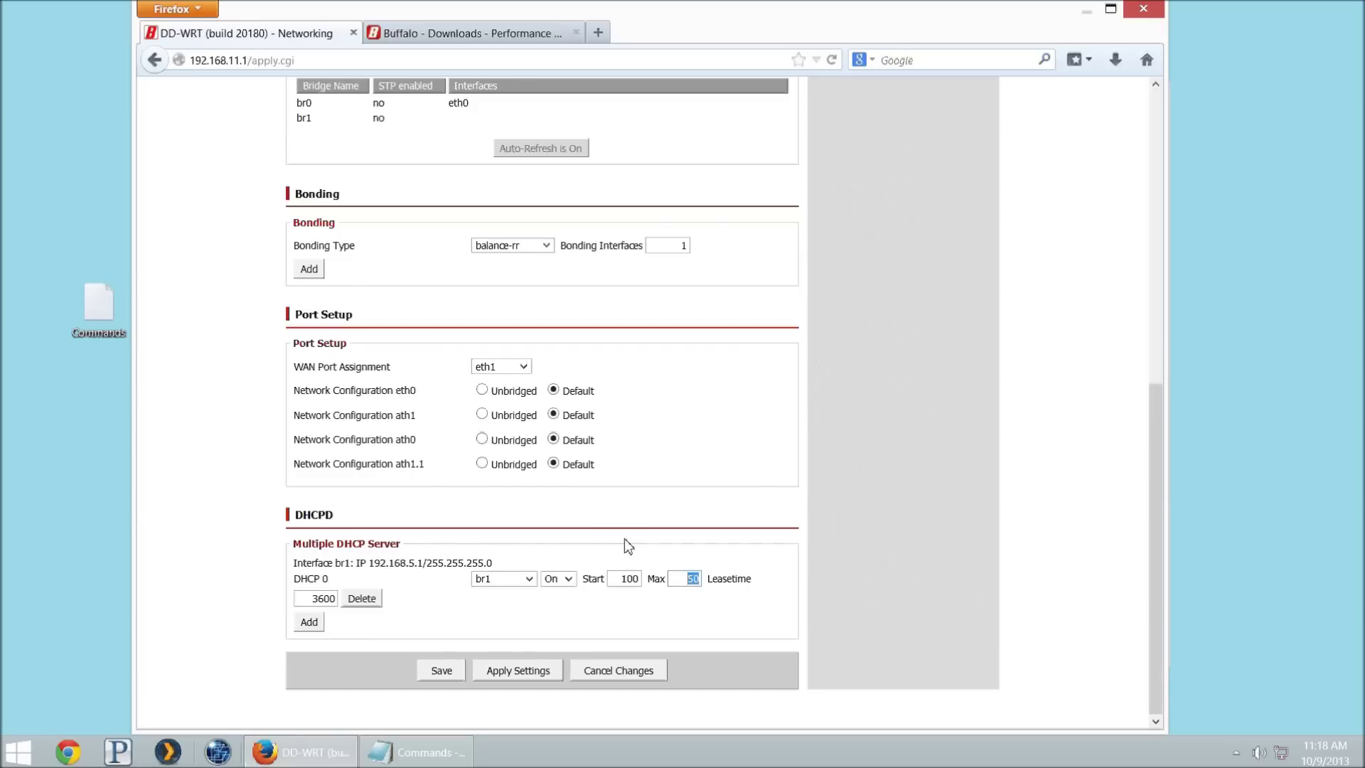
key("Tab")
left_click_drag(627, 579, 671, 580)
type("2")
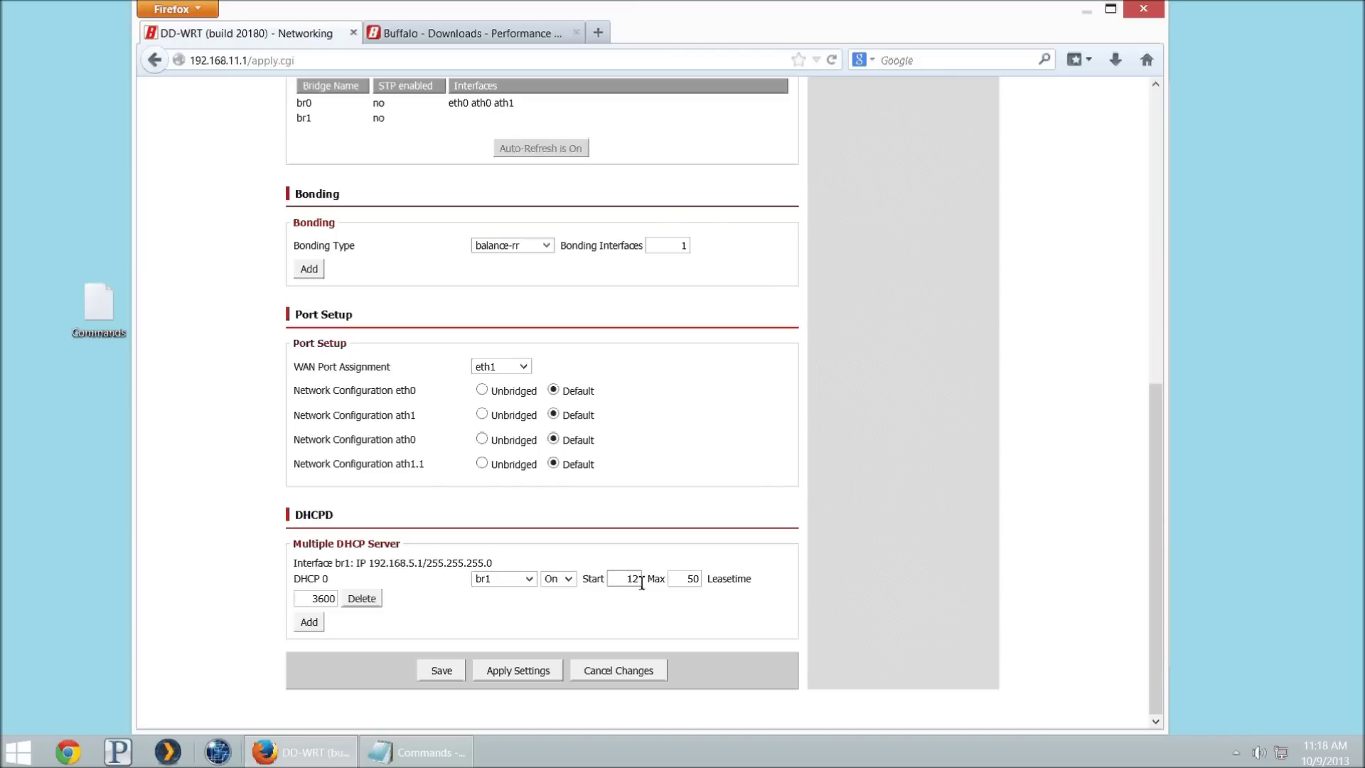
type("0")
left_click(498, 670)
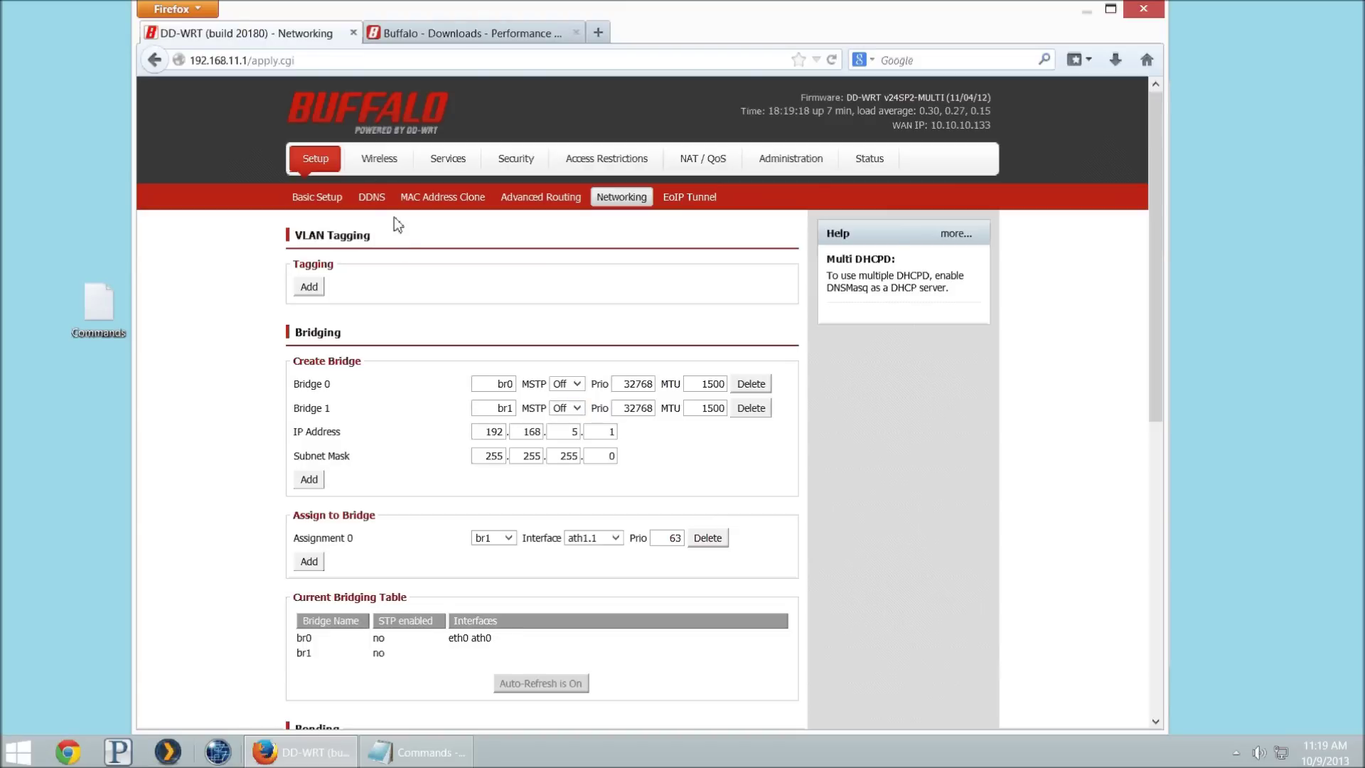
Step: Open the Services page and go to DNSMasq's empty Additional DNSMasq Options box
left_click(453, 163)
scroll(421, 373, "down", 3)
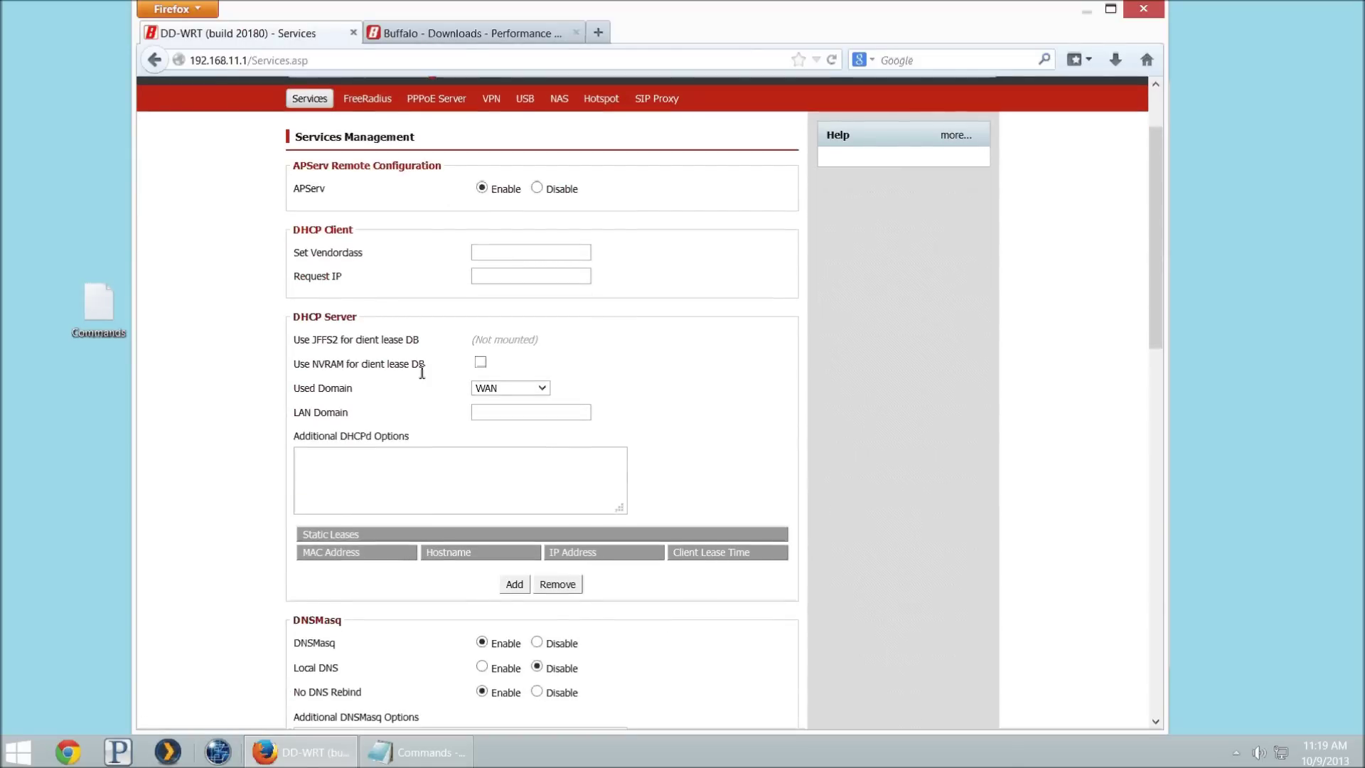
scroll(440, 427, "down", 3)
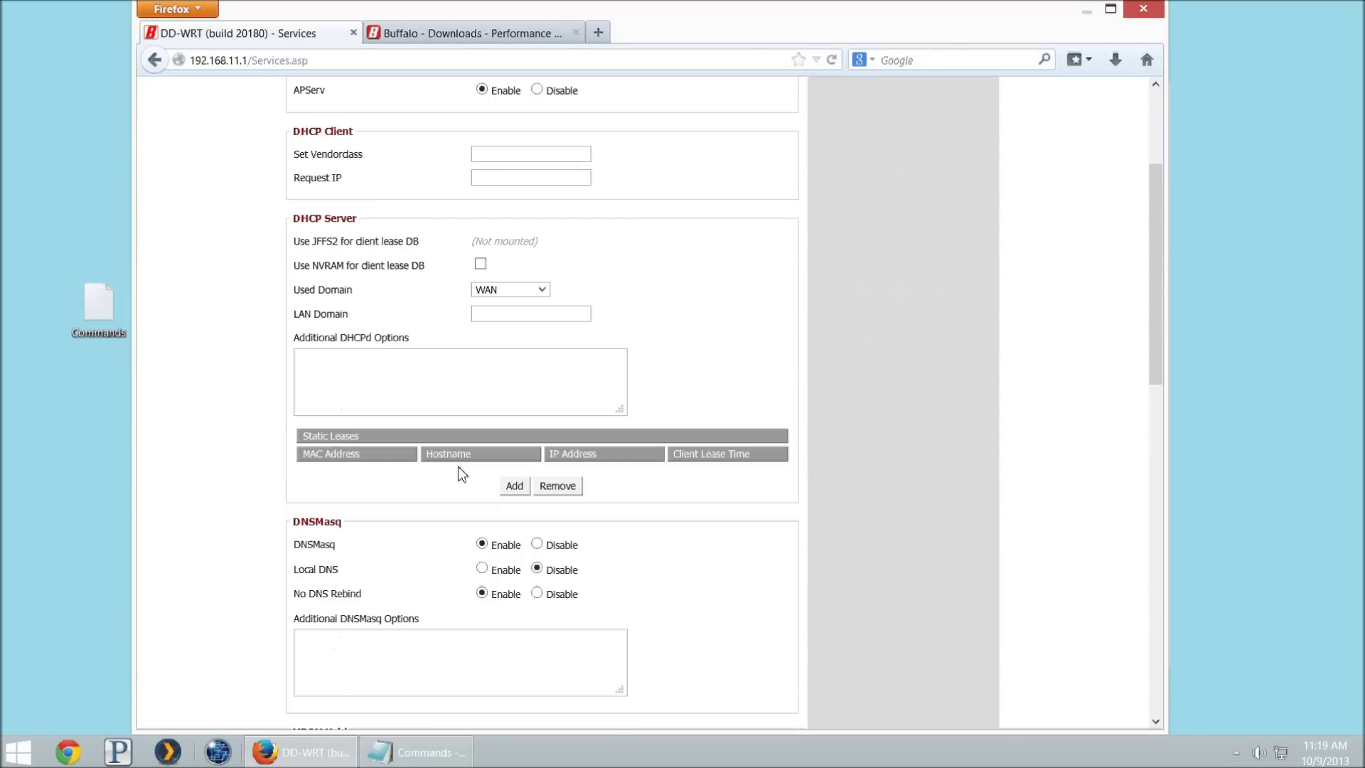
double_click(320, 553)
scroll(441, 540, "down", 5)
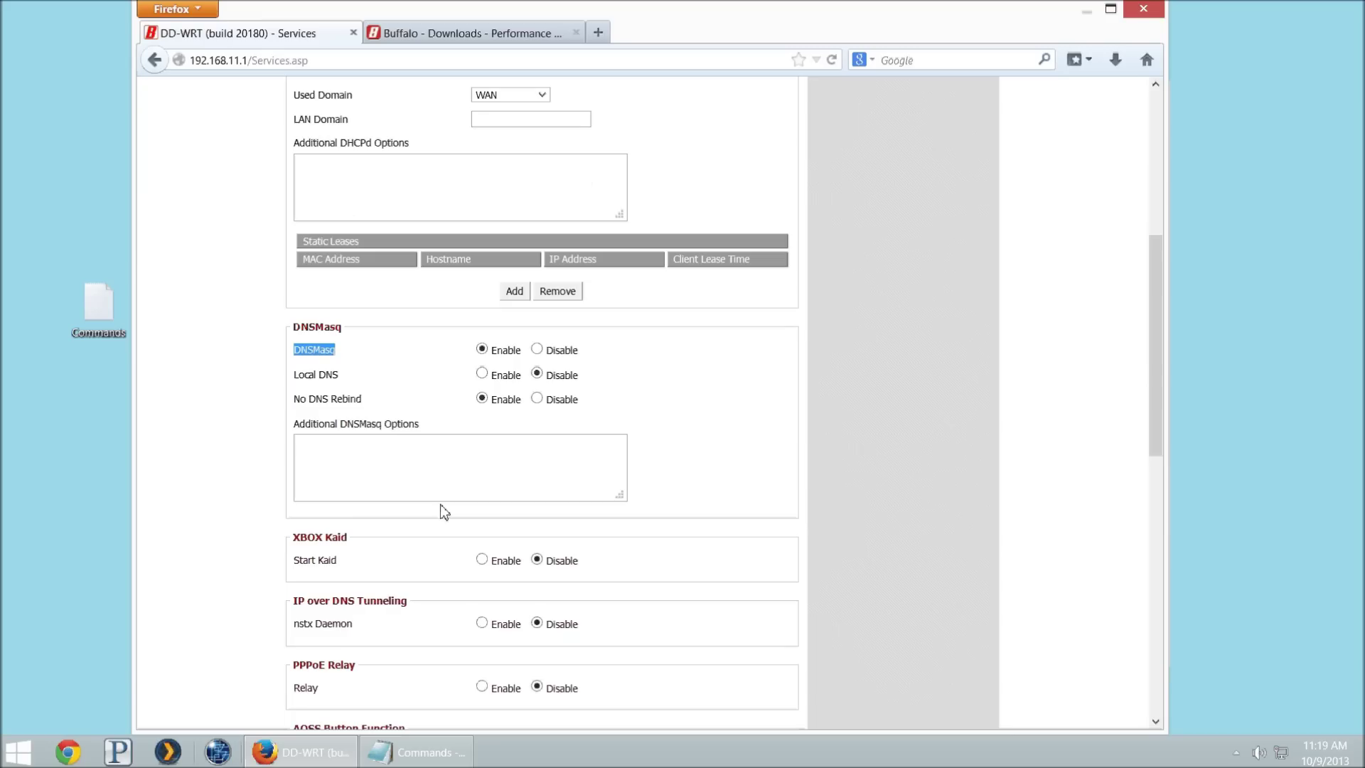
left_click(428, 421)
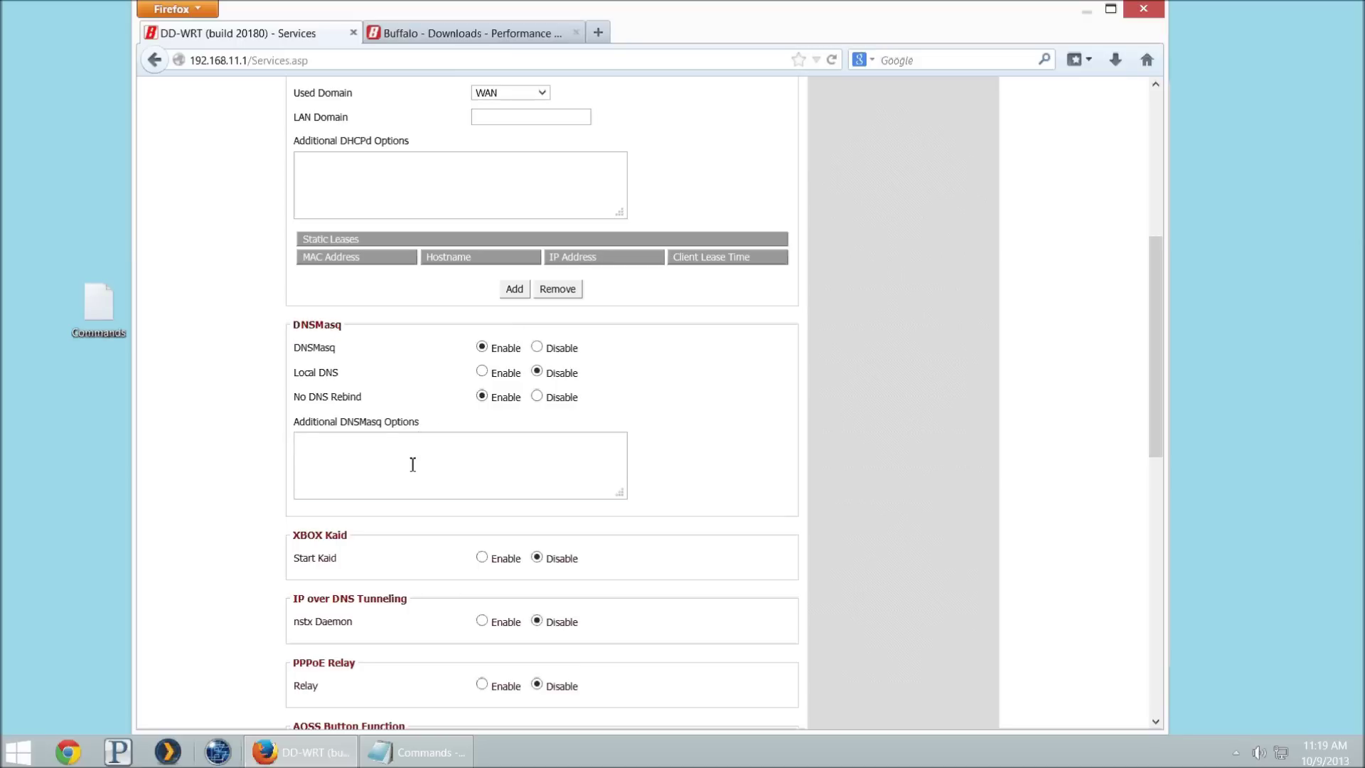
left_click(412, 464)
Step: Review the interface=br1 line and the 192.168.5.1 gateway option in the Notepad notes
left_click(420, 751)
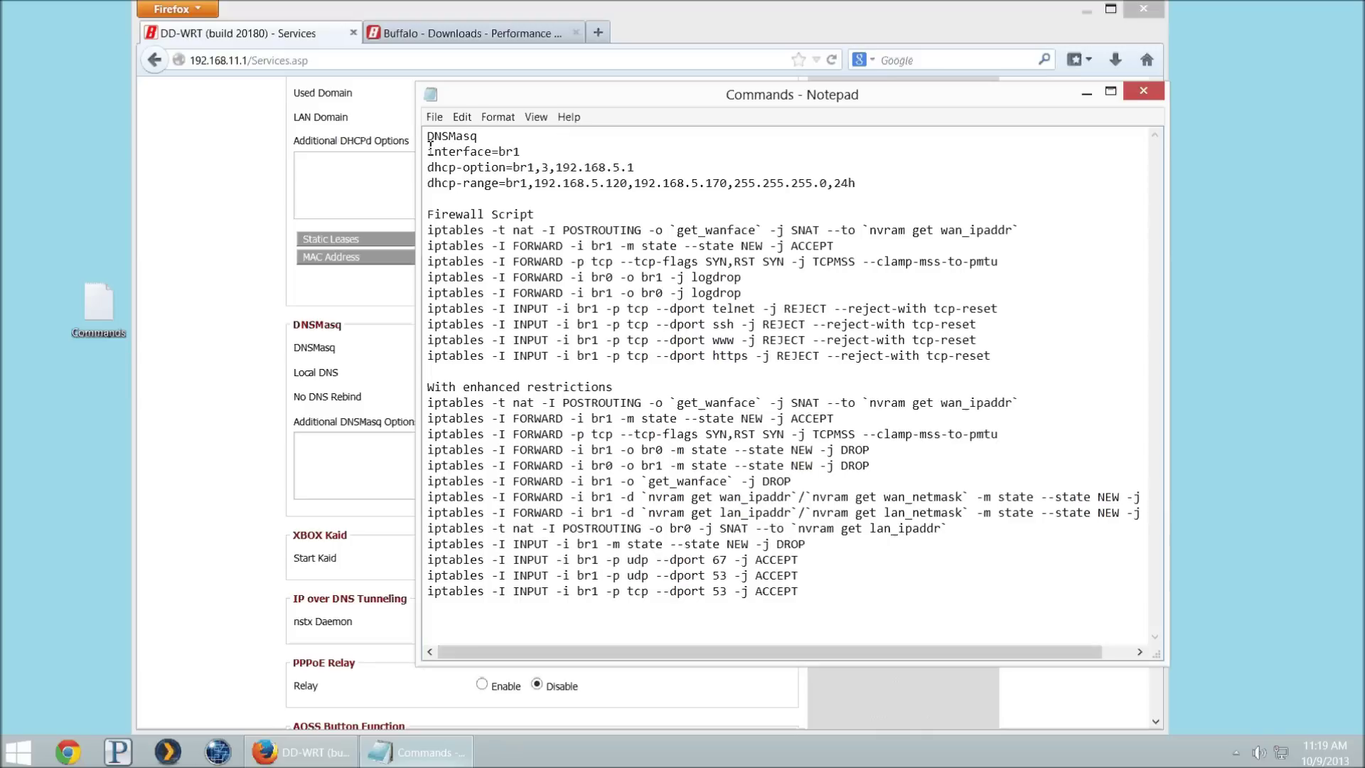
left_click_drag(428, 151, 539, 162)
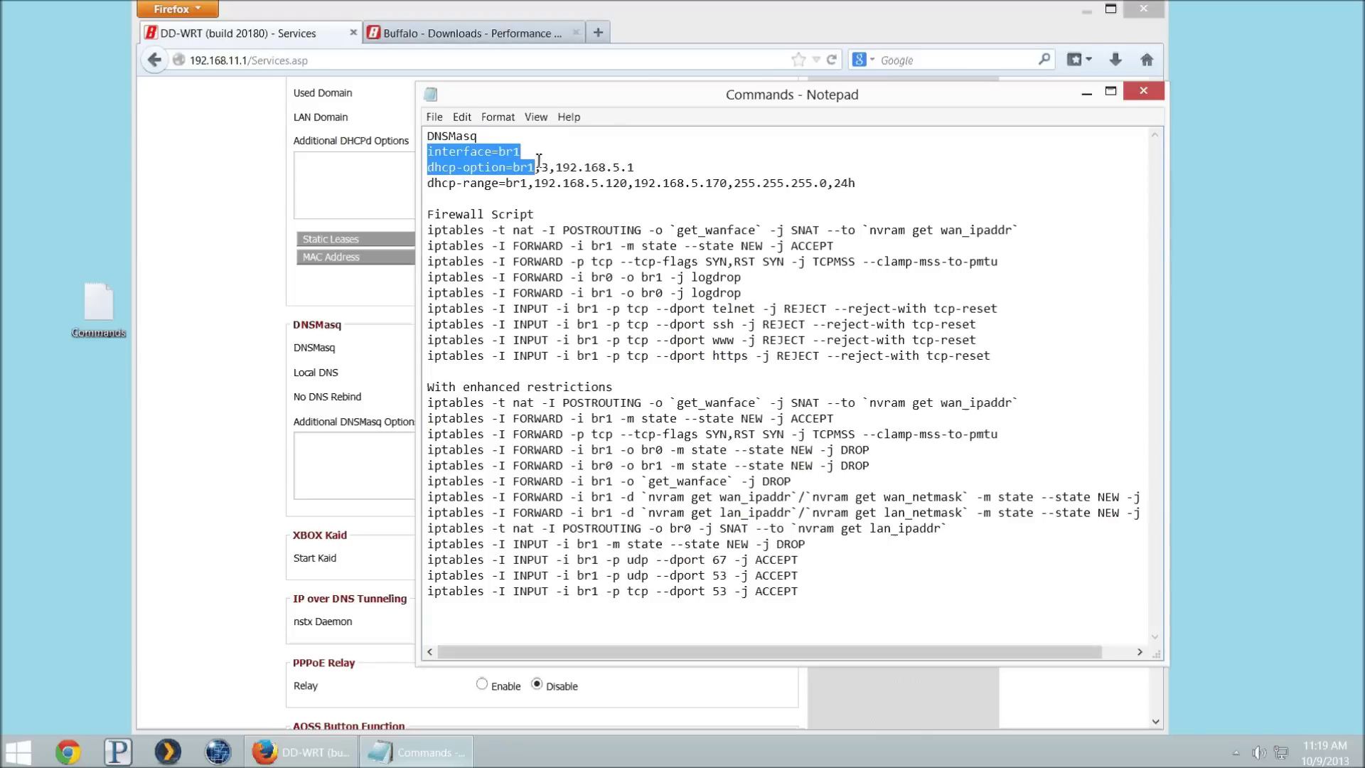
left_click(523, 152)
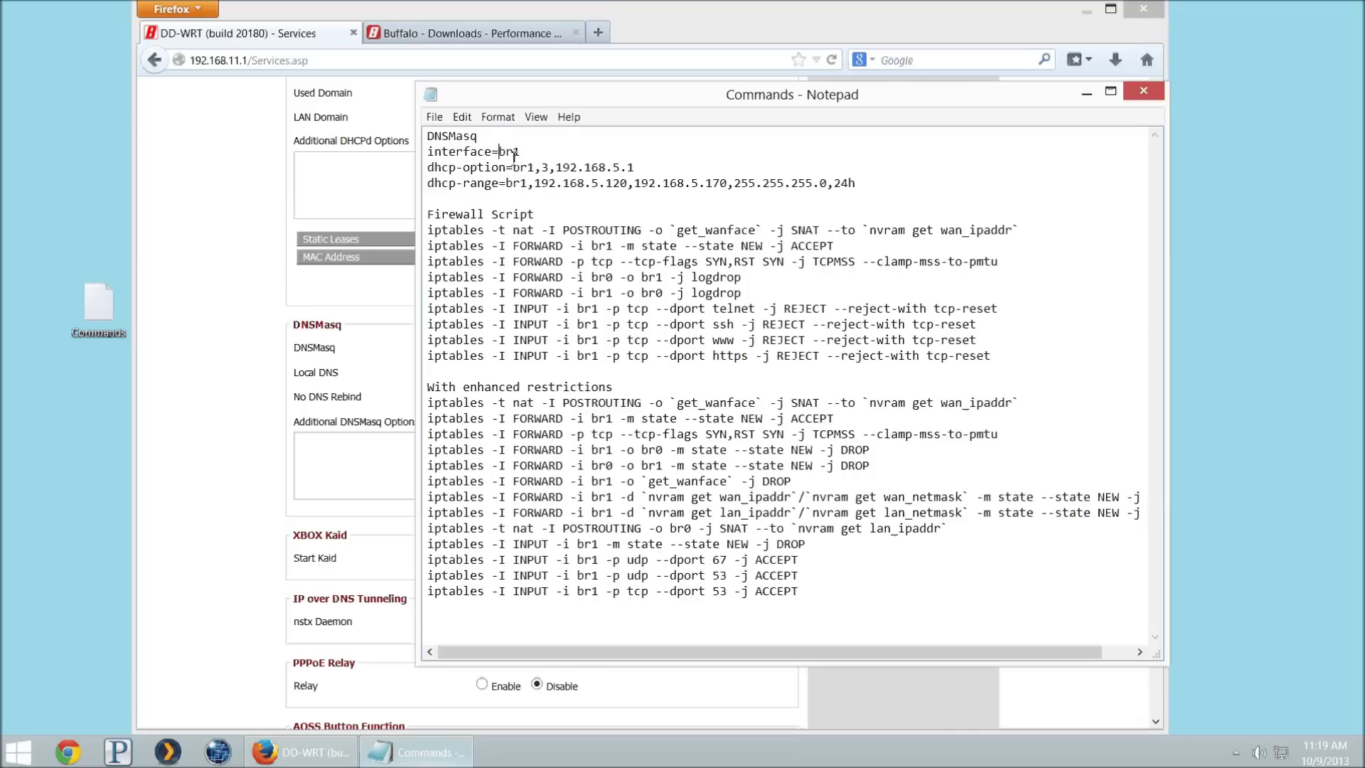
double_click(521, 152)
left_click(542, 166)
left_click_drag(555, 167, 630, 167)
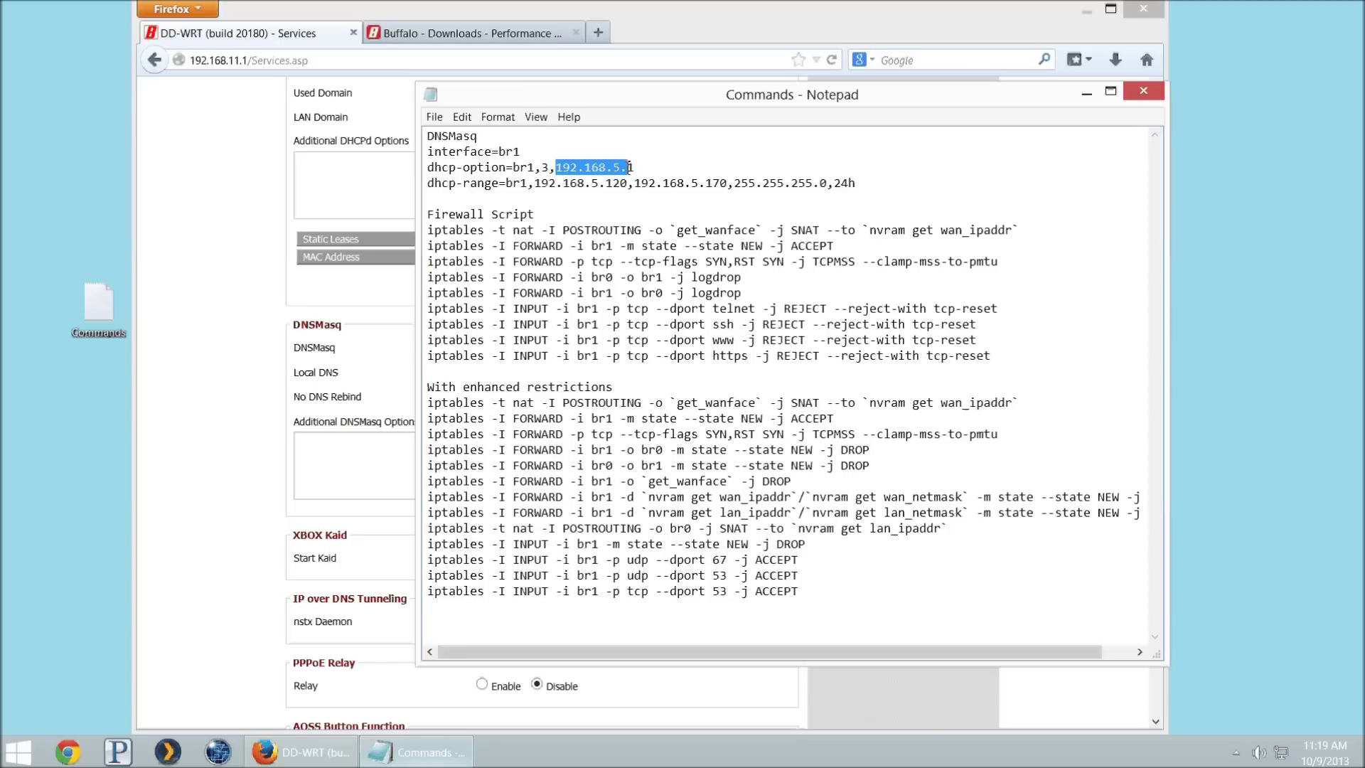
left_click(595, 184)
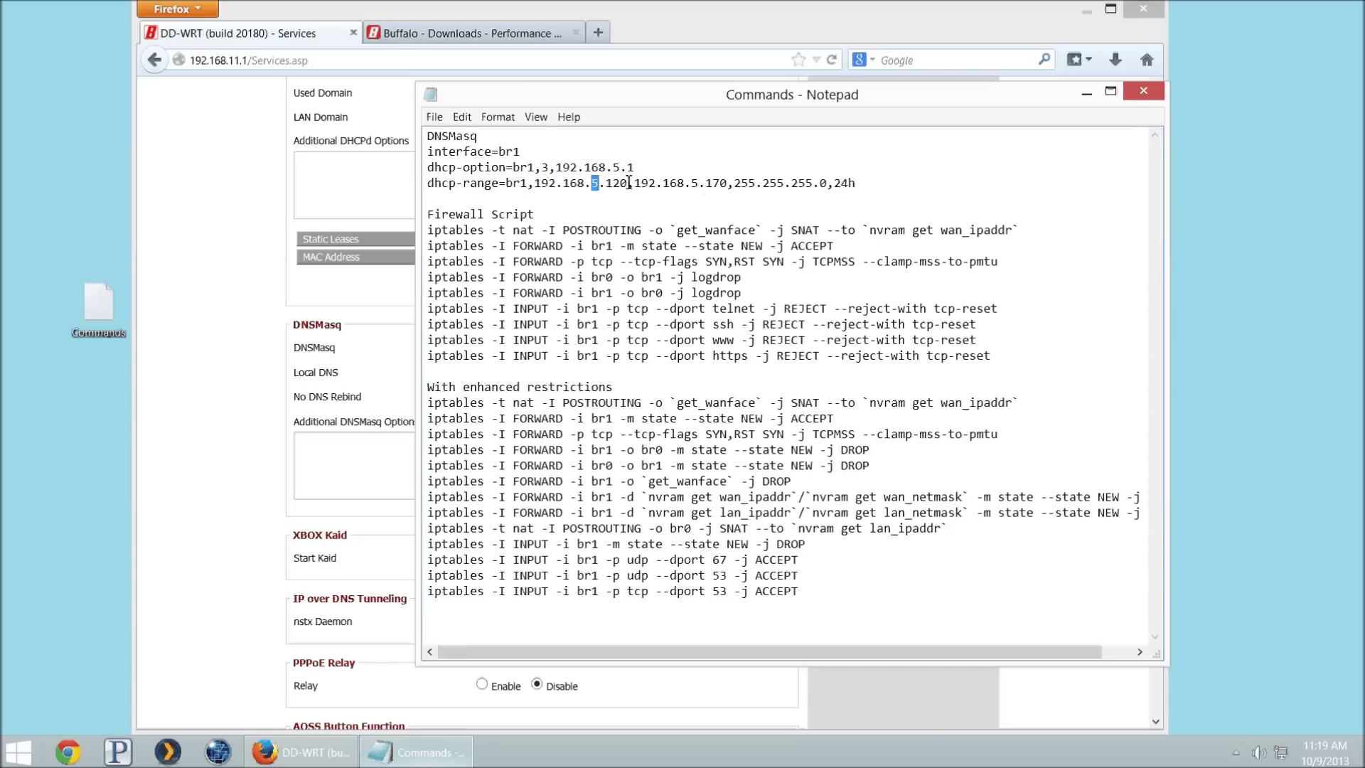
Step: Copy the three DNSMasq lines, including dhcp-range 192.168.5.120–170, and return to the router page
left_click_drag(627, 183, 695, 181)
left_click(609, 184)
left_click_drag(605, 182, 727, 183)
left_click_drag(895, 182, 423, 160)
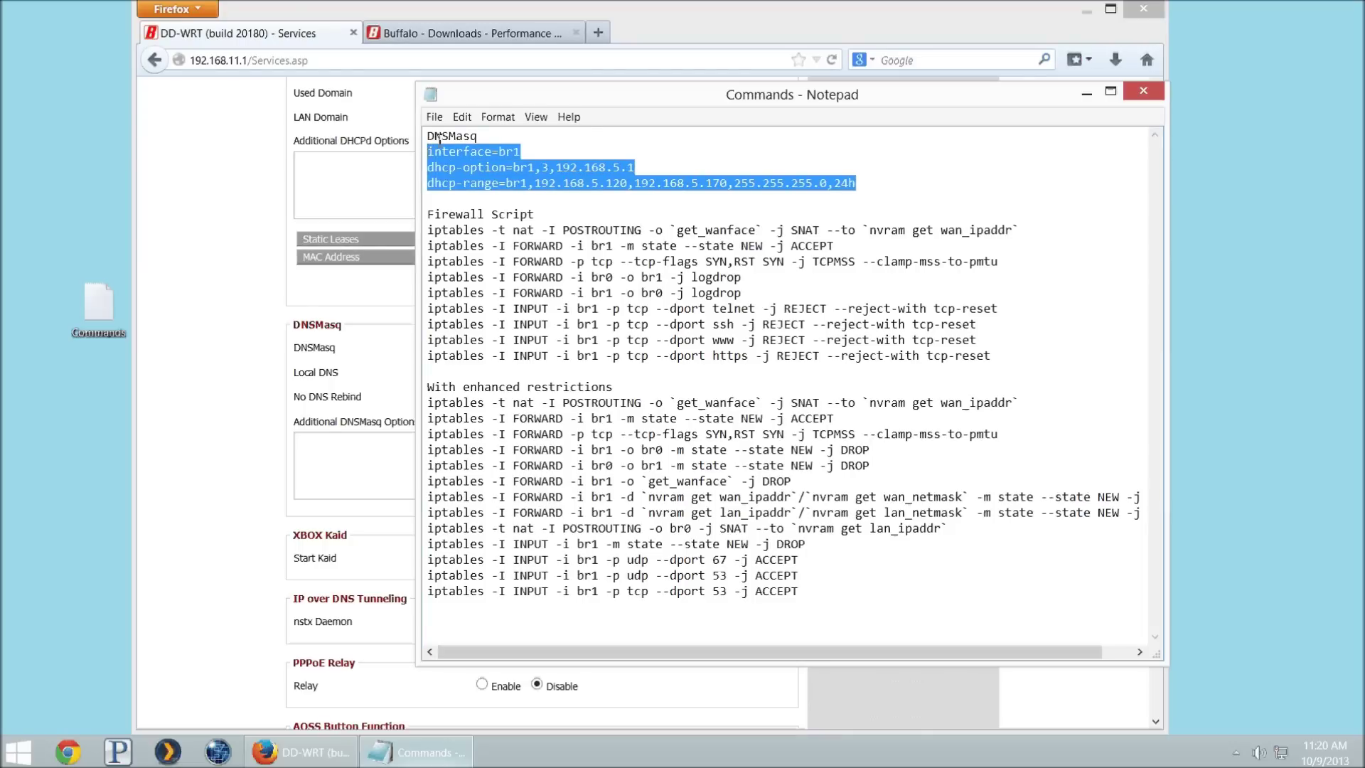
left_click(366, 173)
Step: Paste the interface, dhcp-option and dhcp-range lines into Additional DNSMasq Options and apply
left_click(344, 467)
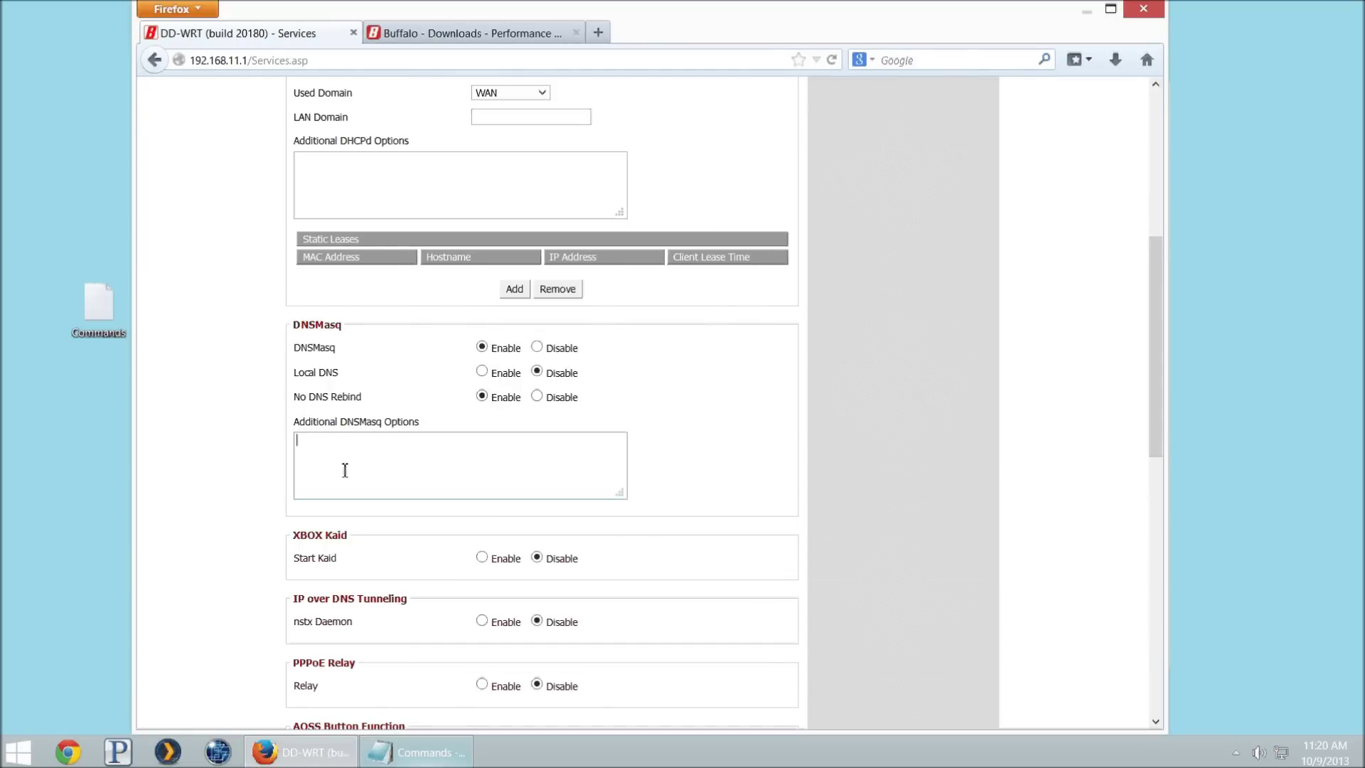
left_click(328, 477)
key("ctrl+v")
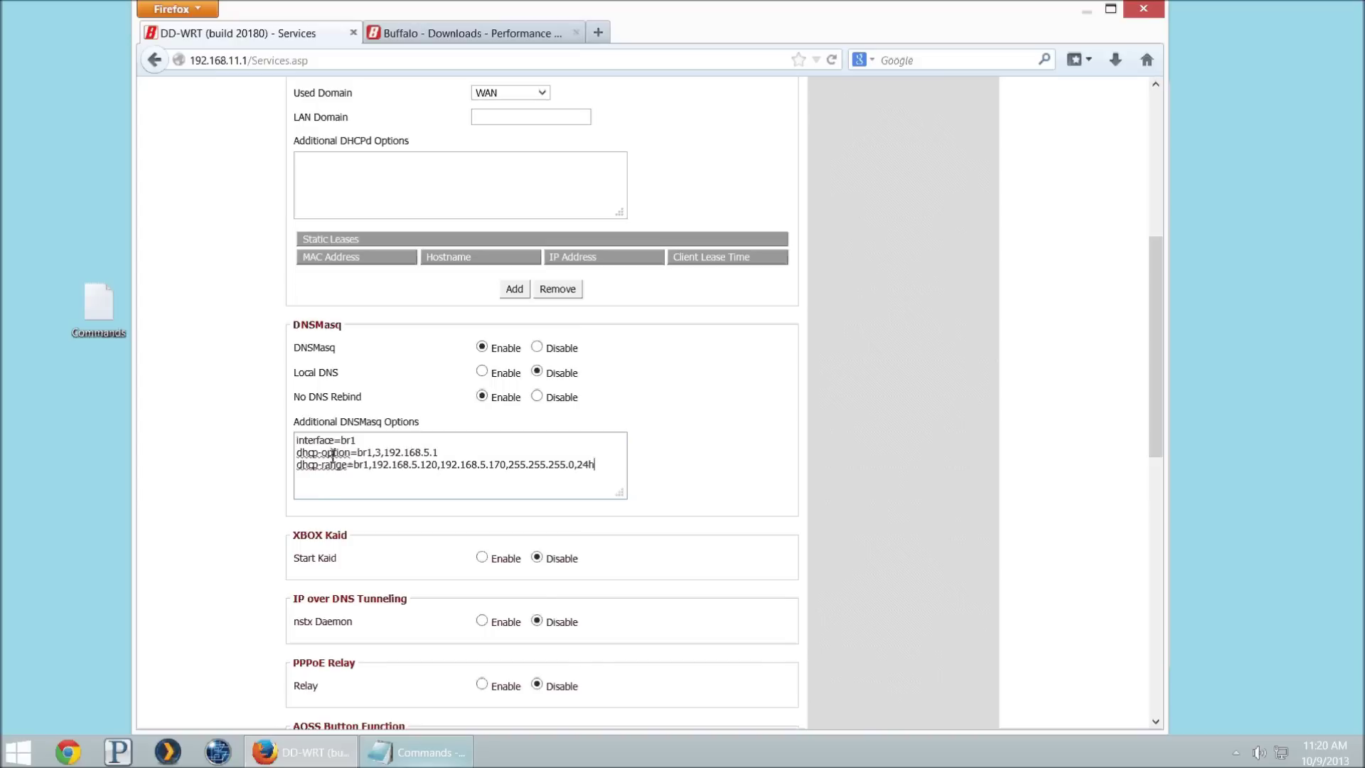
scroll(498, 455, "down", 10)
scroll(448, 565, "down", 3)
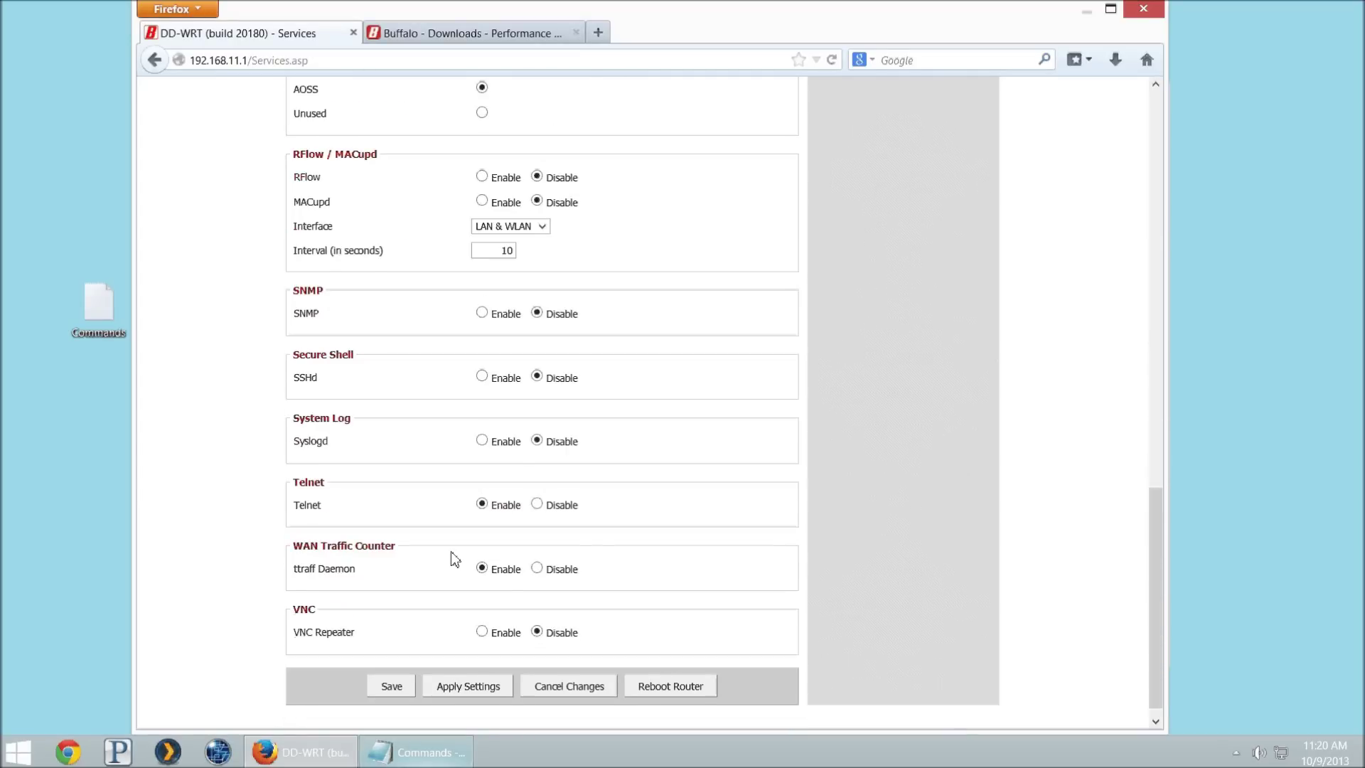
left_click(469, 669)
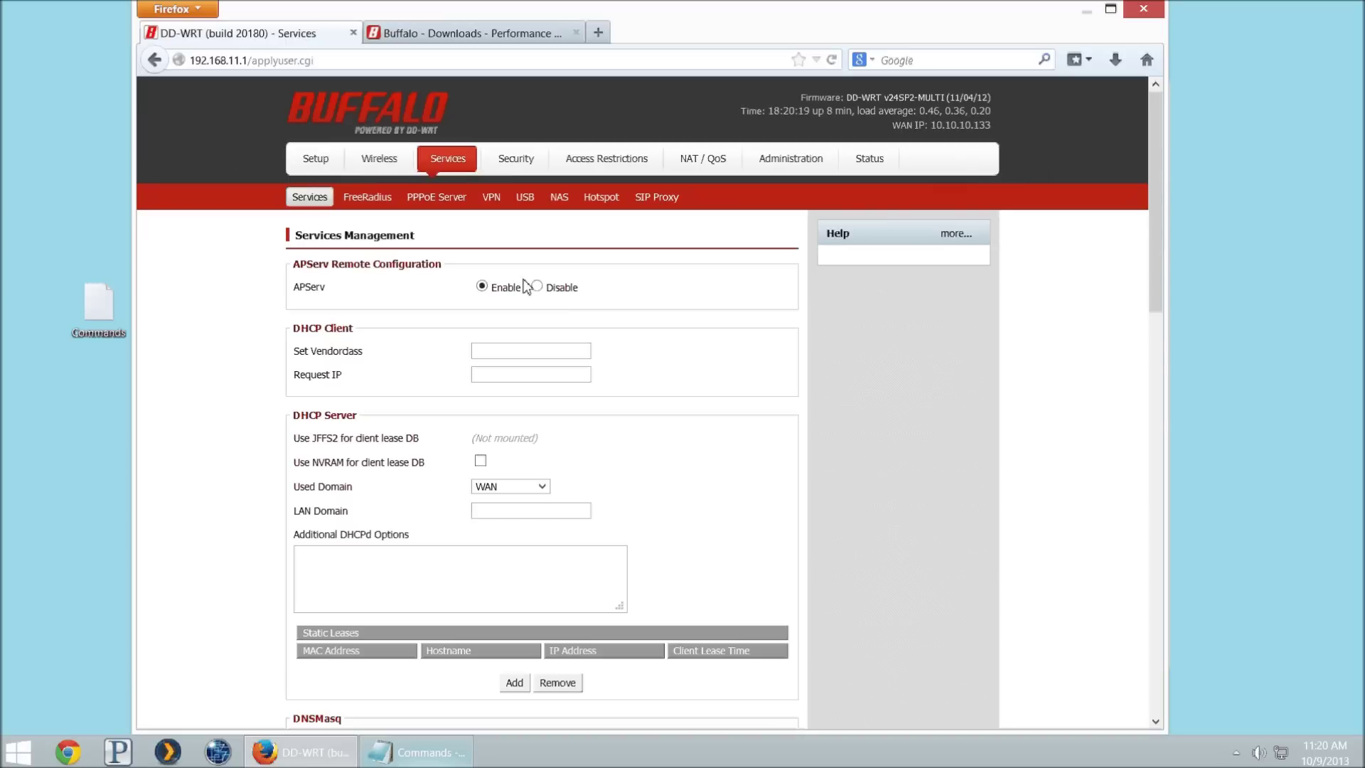
left_click(790, 165)
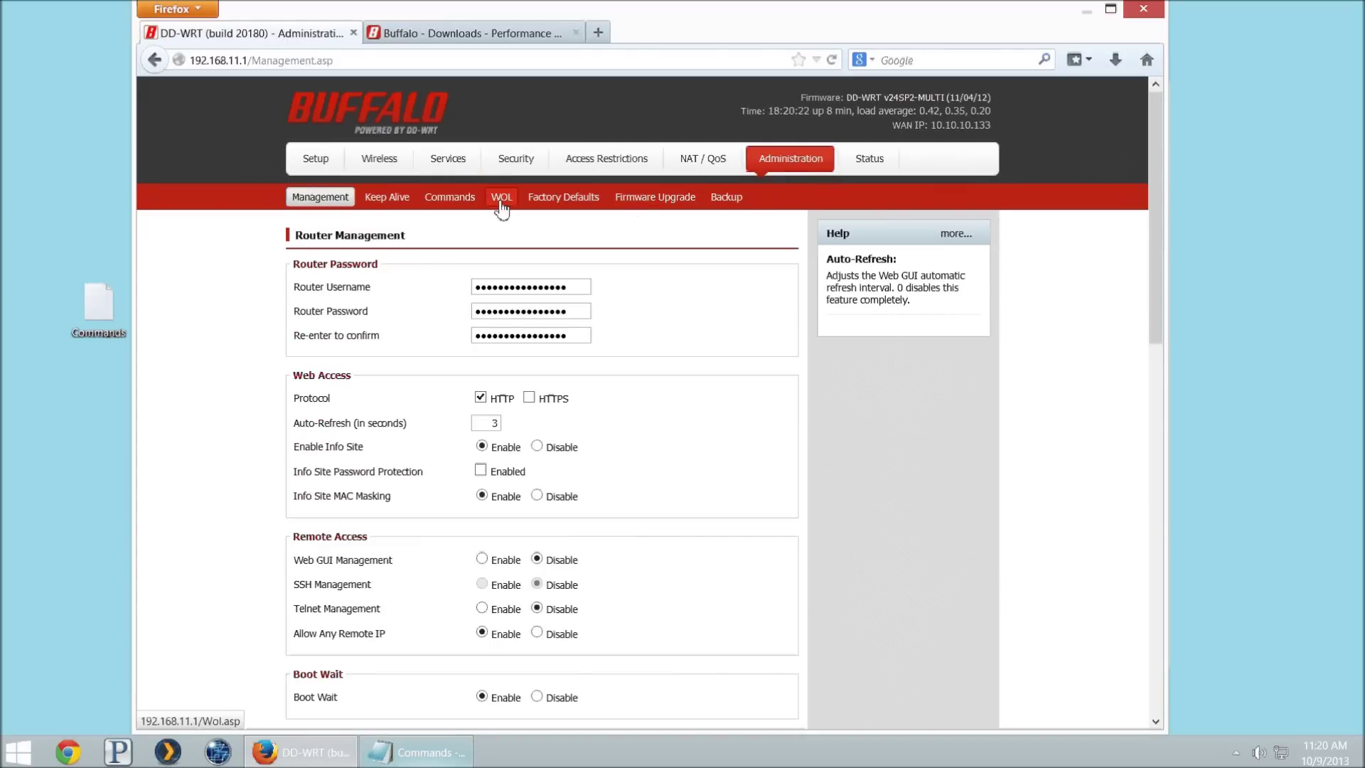
Step: Open Administration > Commands and copy the nine Firewall Script rules from the notes
left_click(470, 206)
key("alt+Tab")
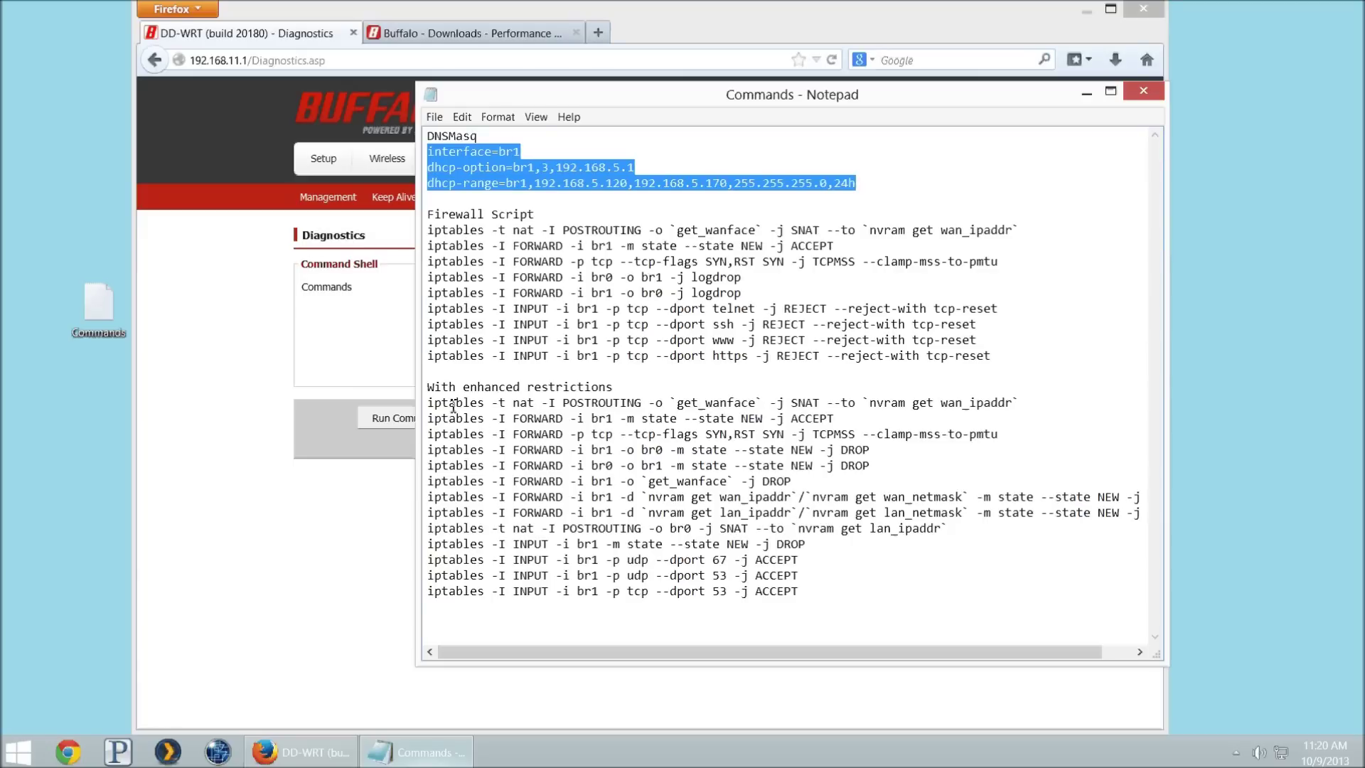
left_click(428, 232)
left_click_drag(428, 232, 1023, 351)
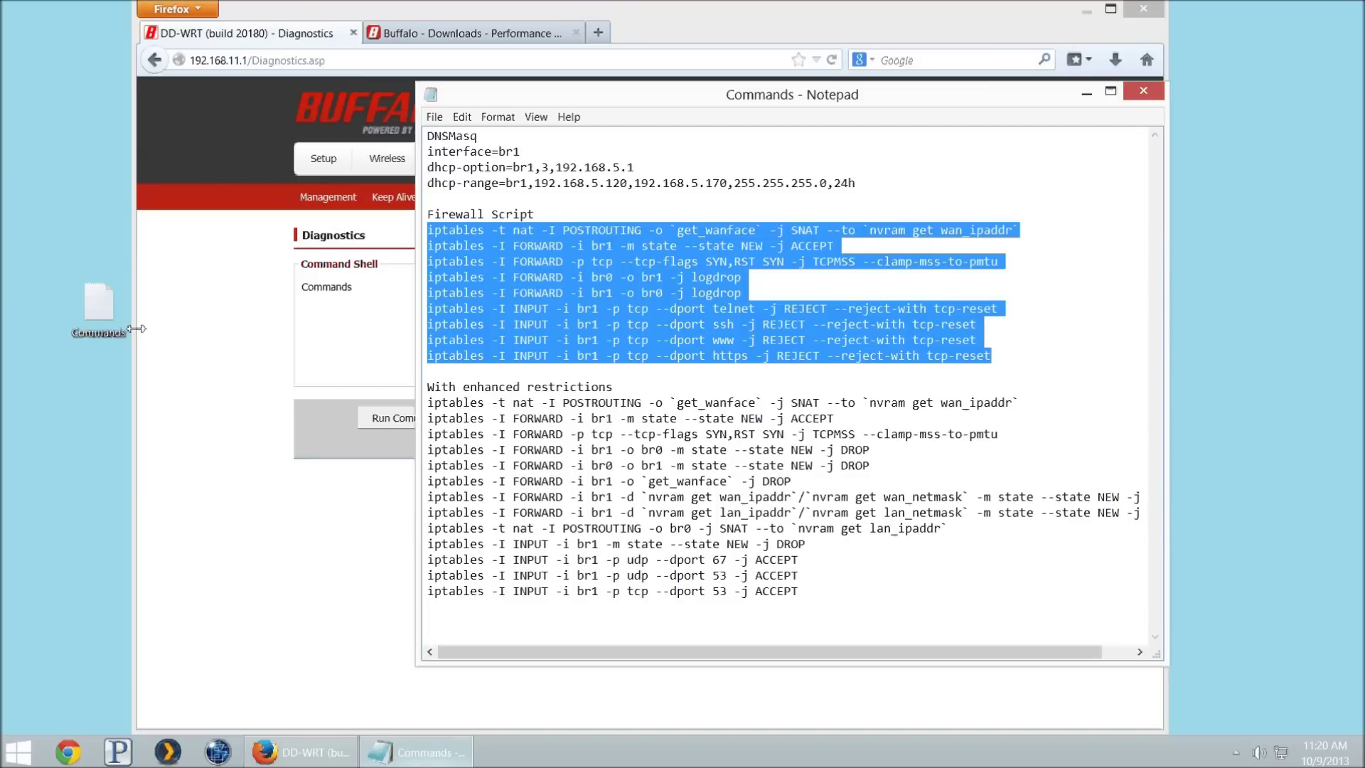
left_click(331, 350)
Step: Paste the guest iptables rules into Commands, run them, and save them as the firewall script
left_click(552, 314)
key("ctrl+v")
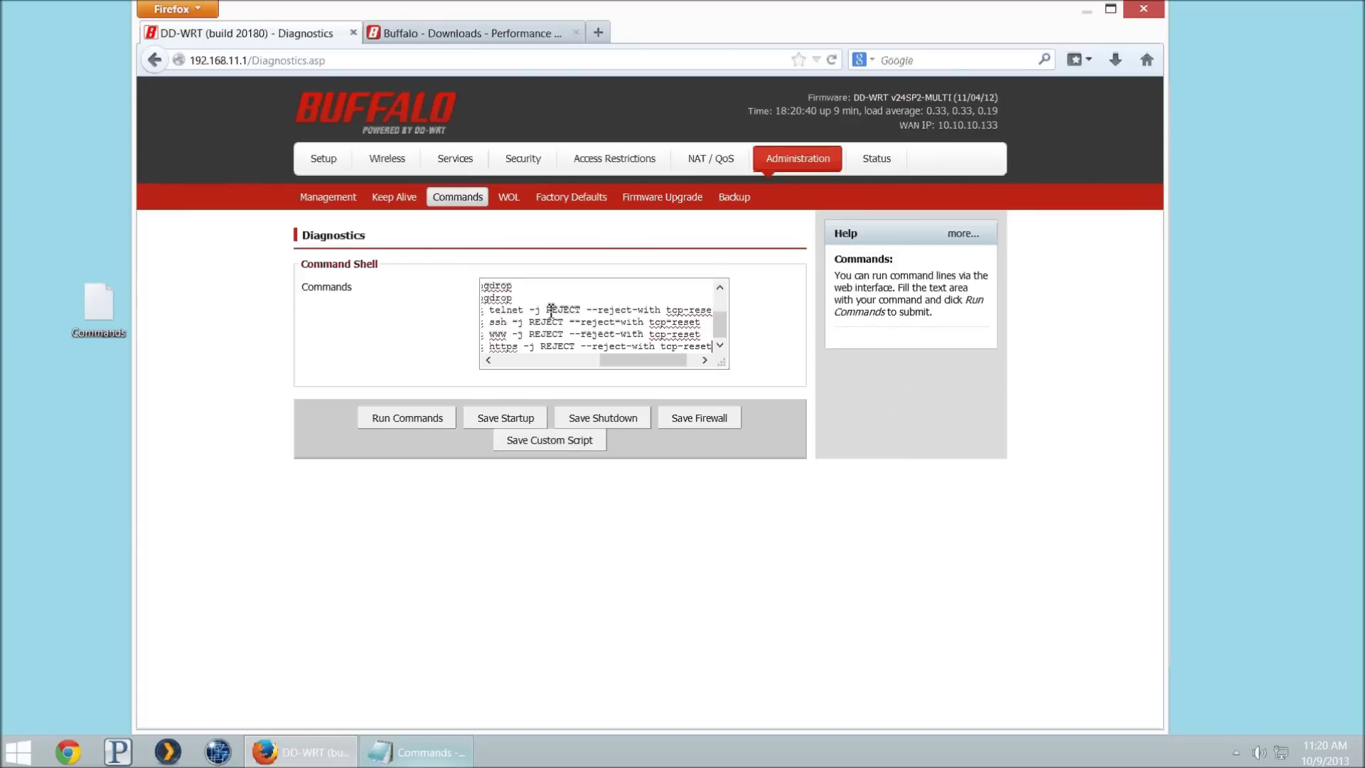
left_click(407, 421)
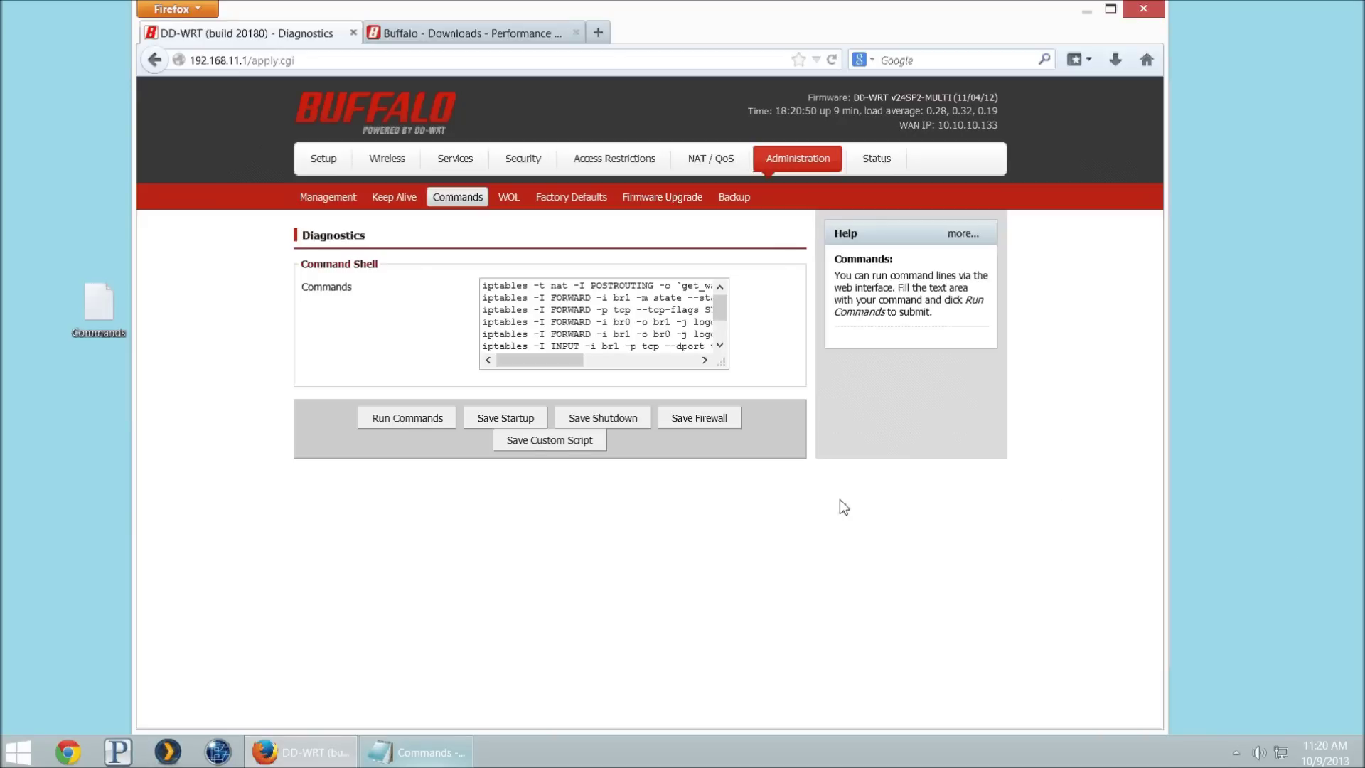
left_click(675, 416)
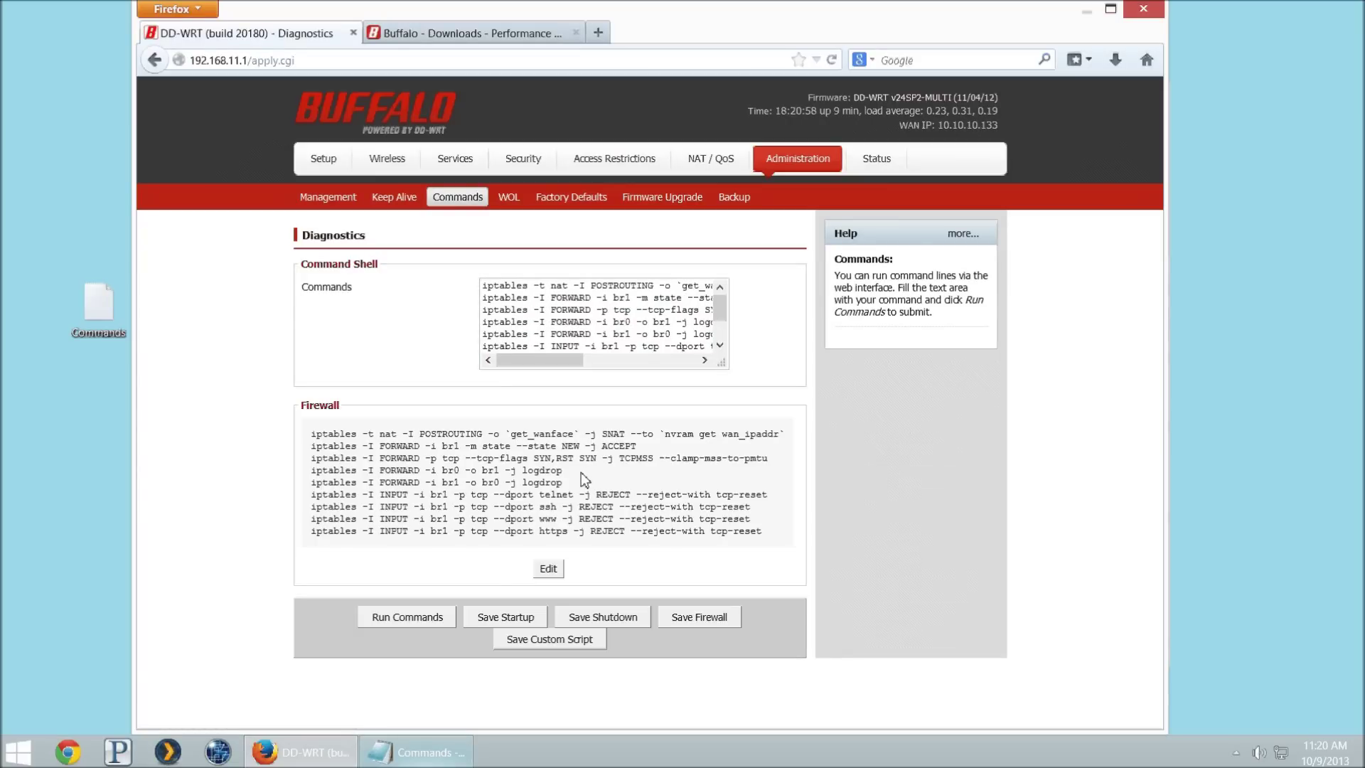
left_click_drag(312, 434, 520, 491)
left_click(515, 501)
right_click(1280, 752)
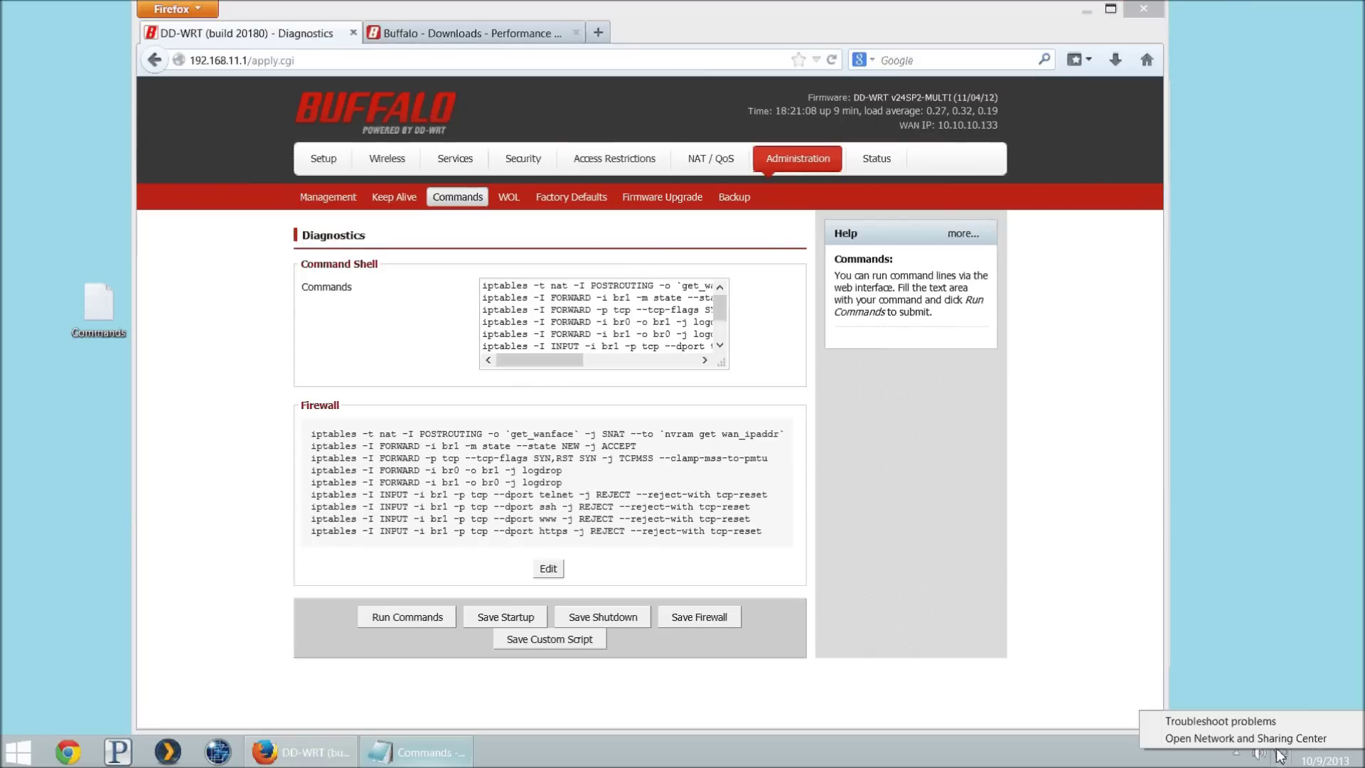
Step: Connect Wi-Fi to the Private5 network with its security key and allow sharing
left_click(1246, 738)
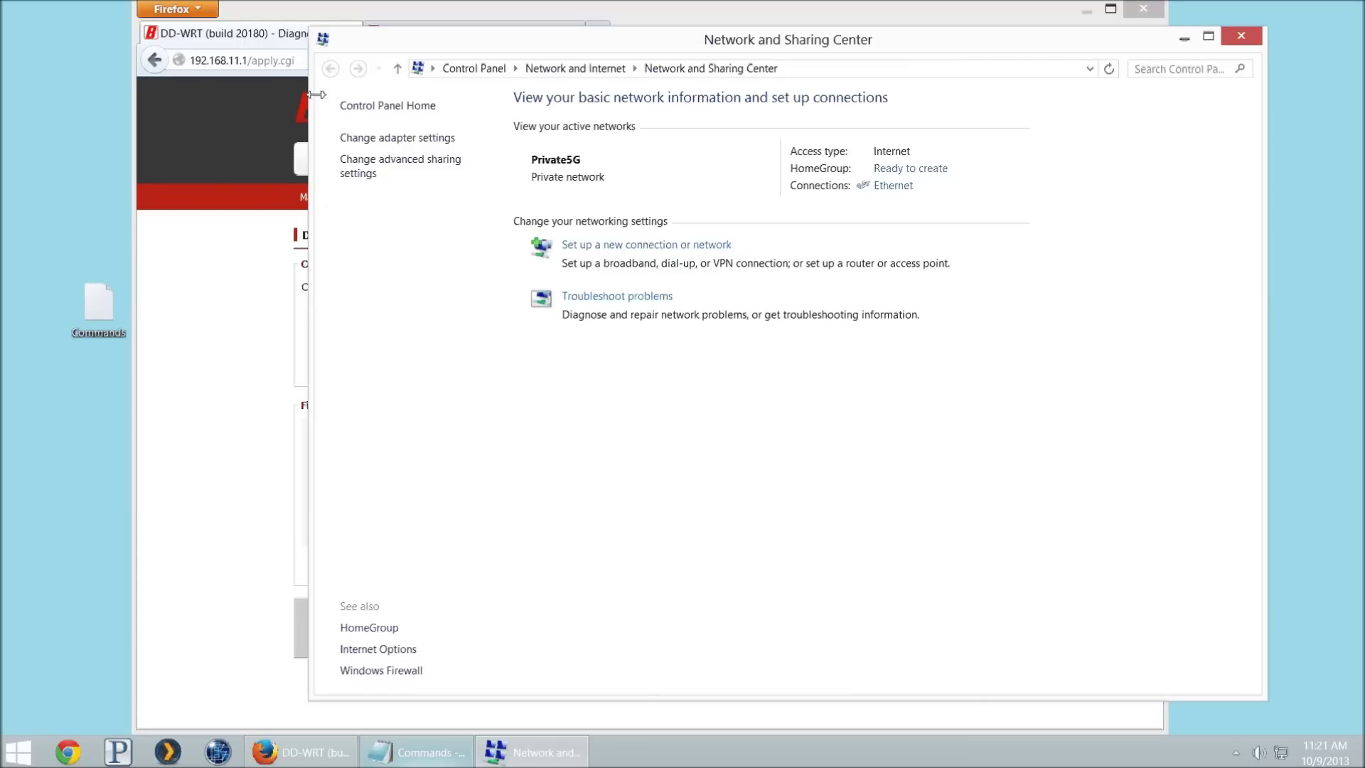
left_click(419, 138)
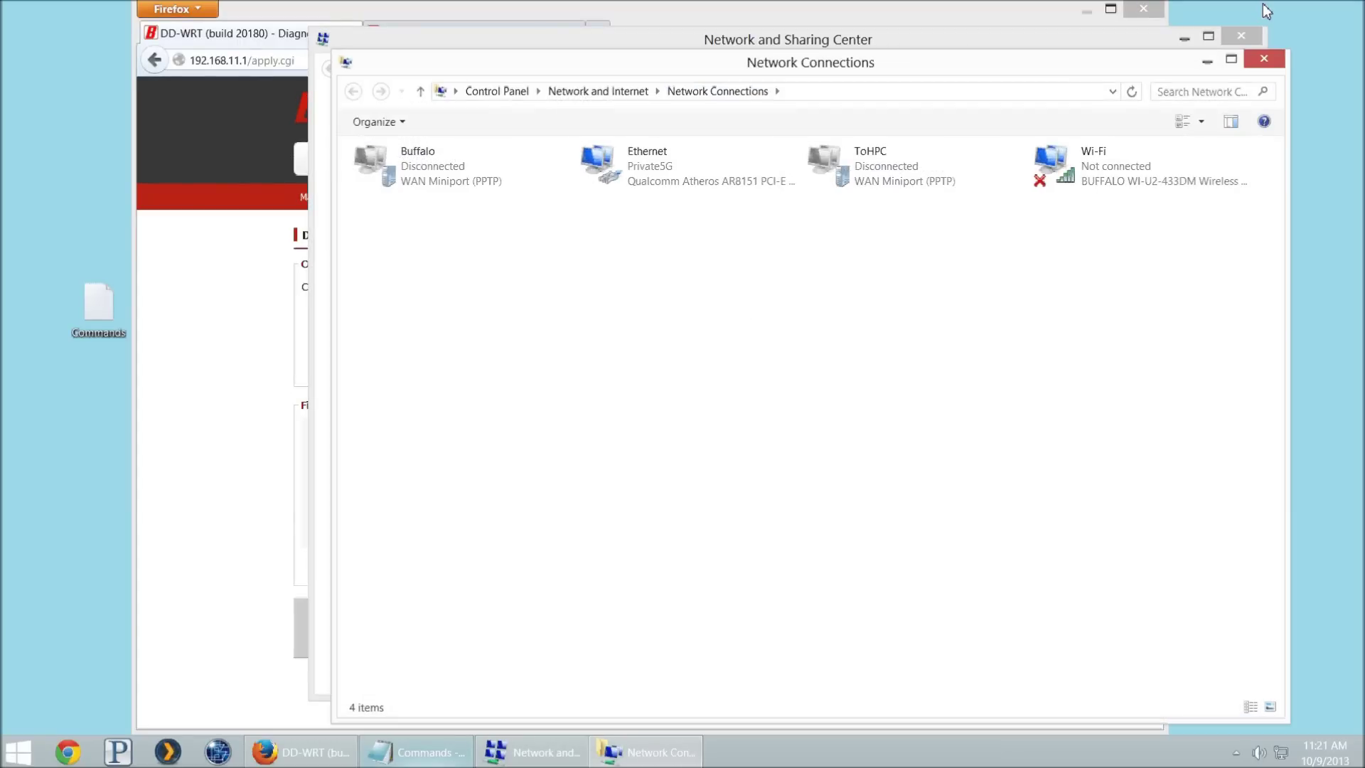
left_click(1239, 36)
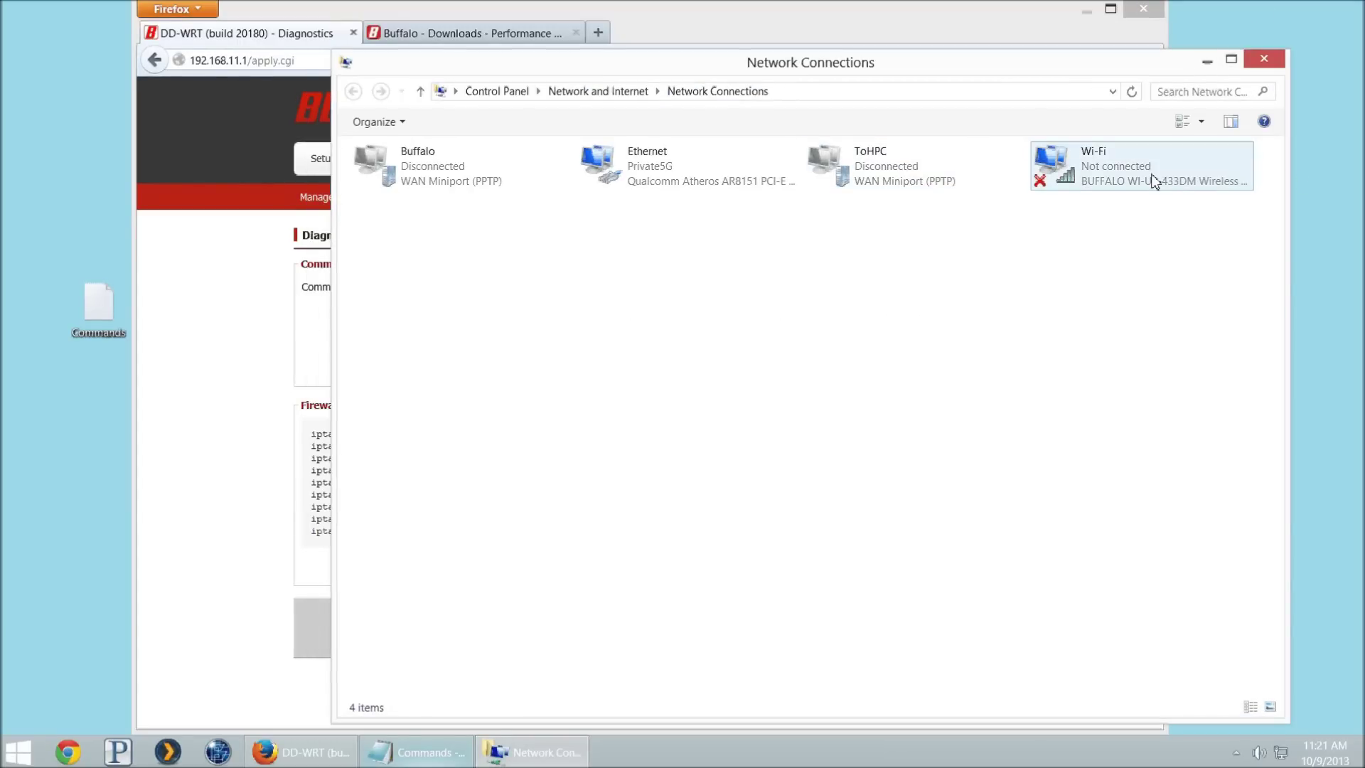
double_click(1153, 180)
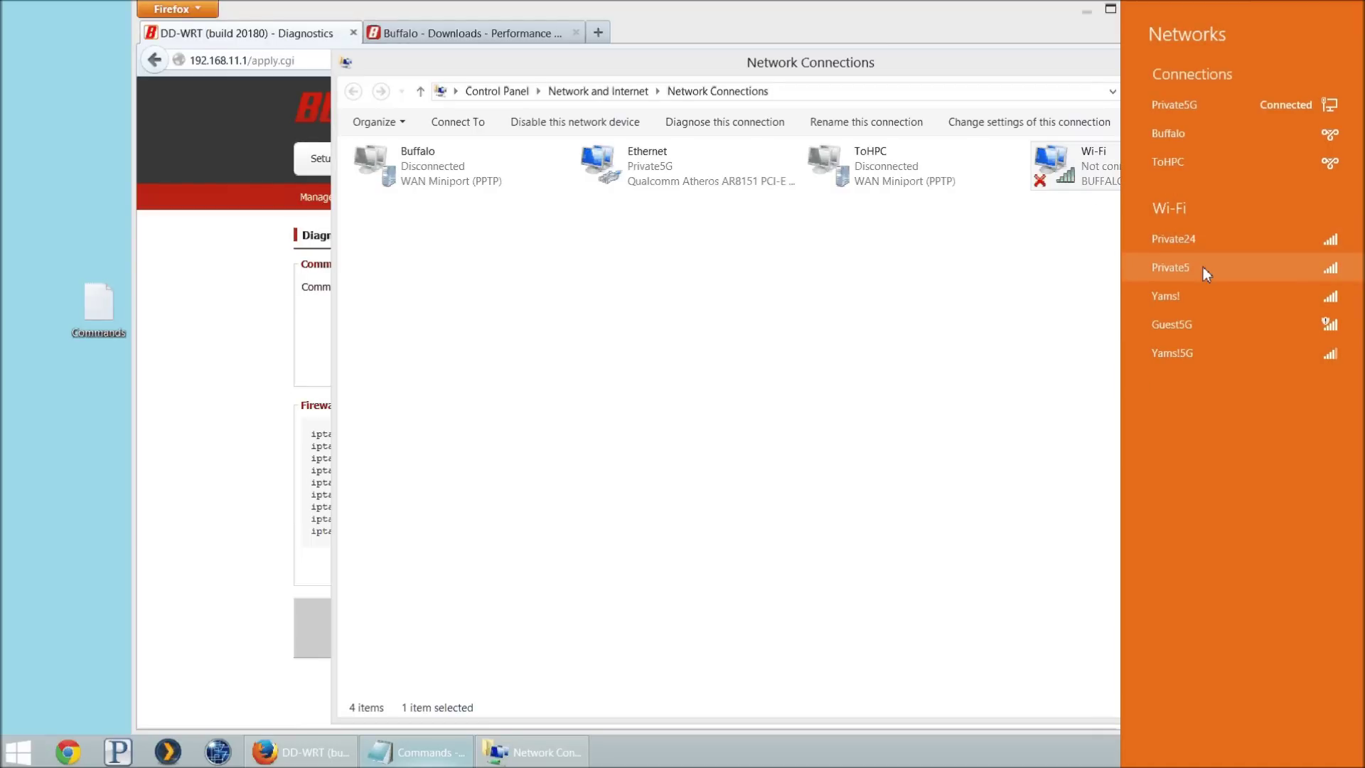
mouse_move(1191, 327)
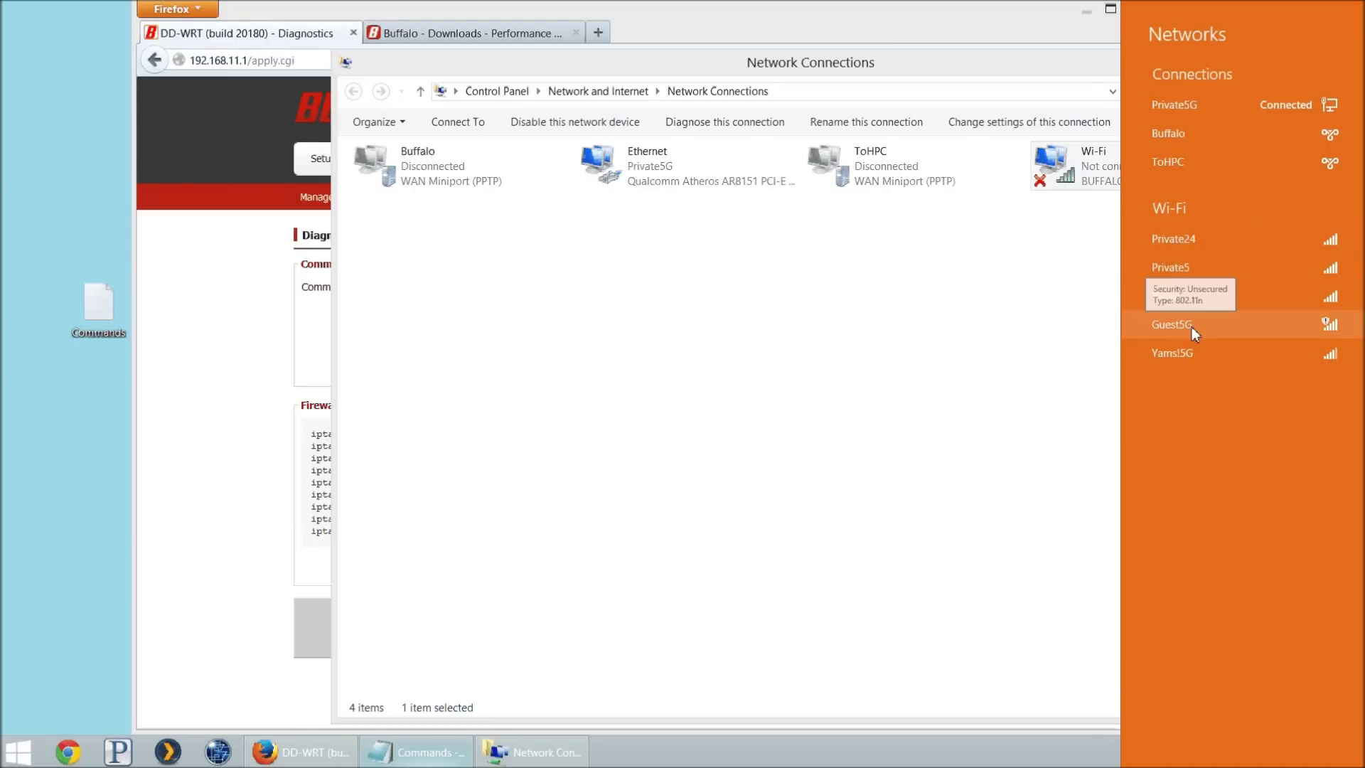
left_click(1224, 266)
key("Return")
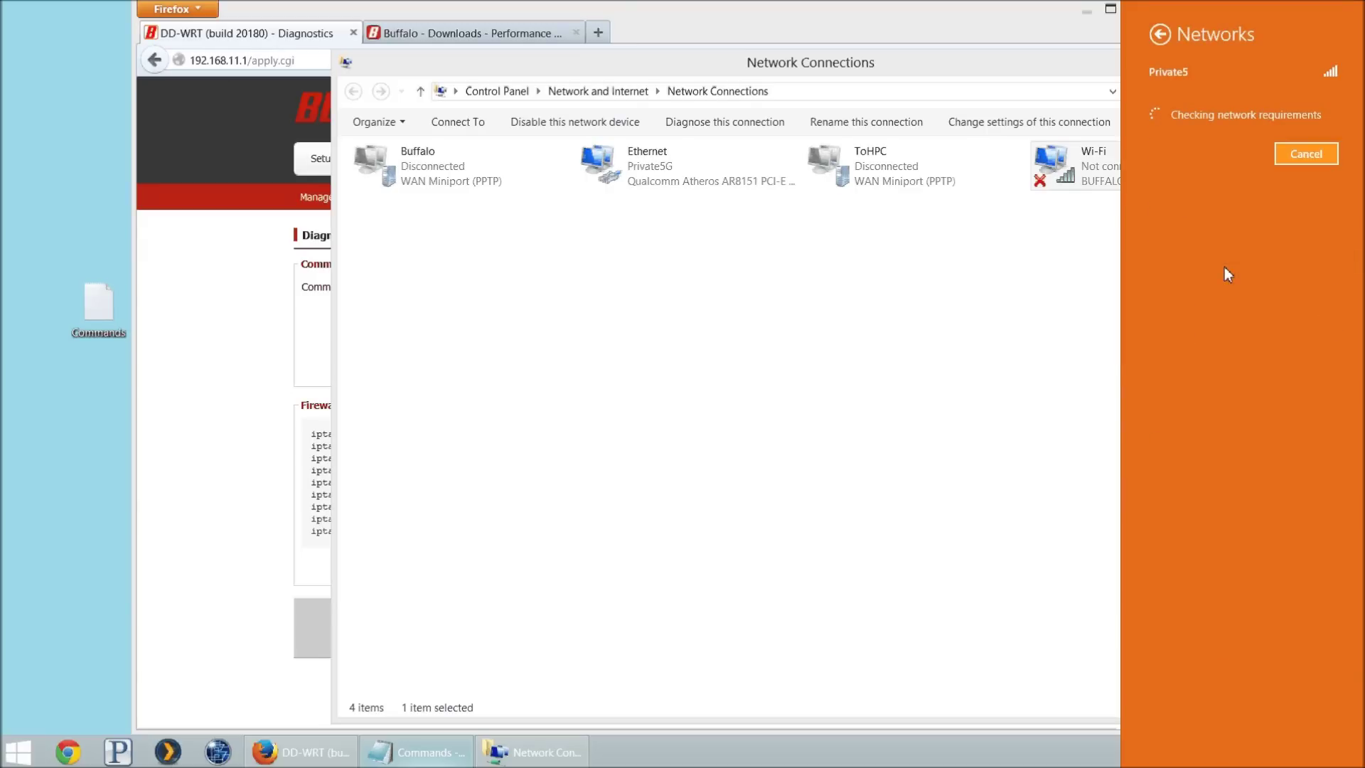
type("•••••")
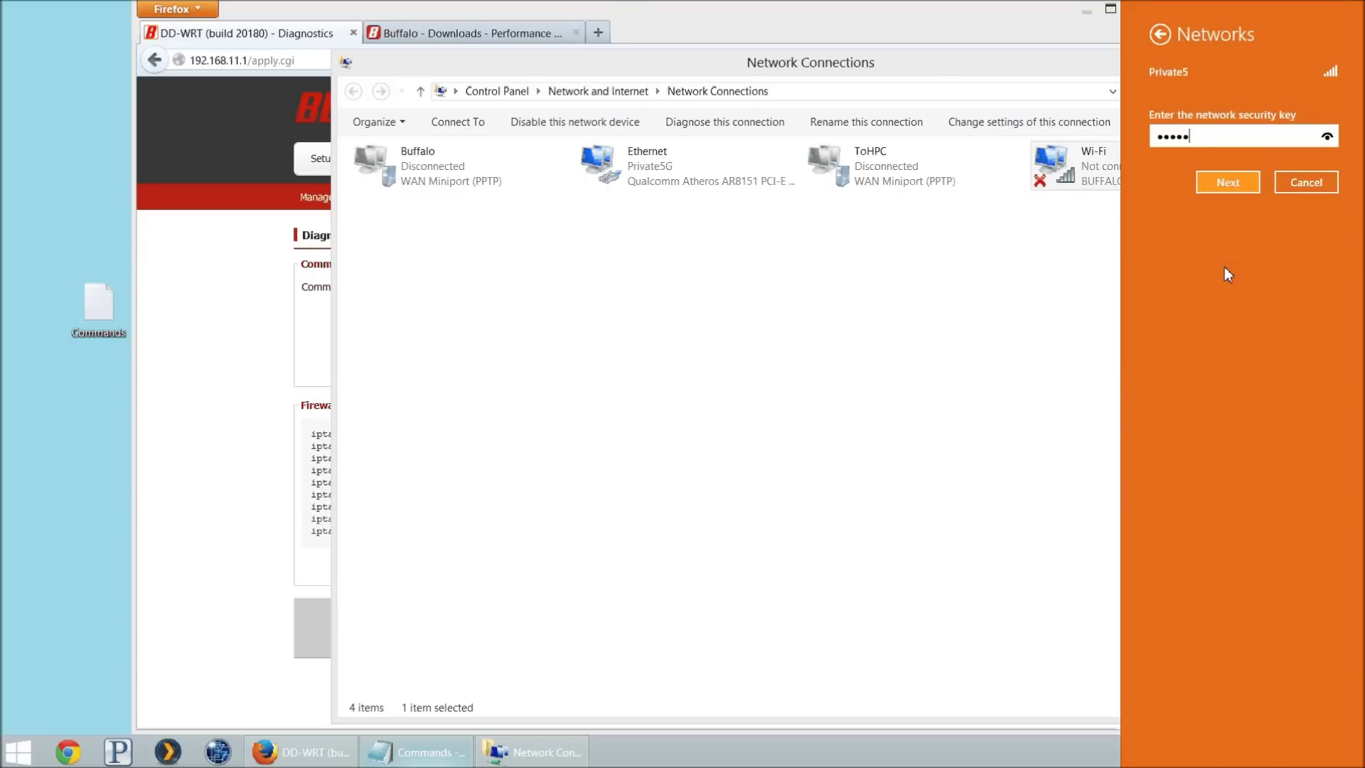
type("•••••")
key("Return")
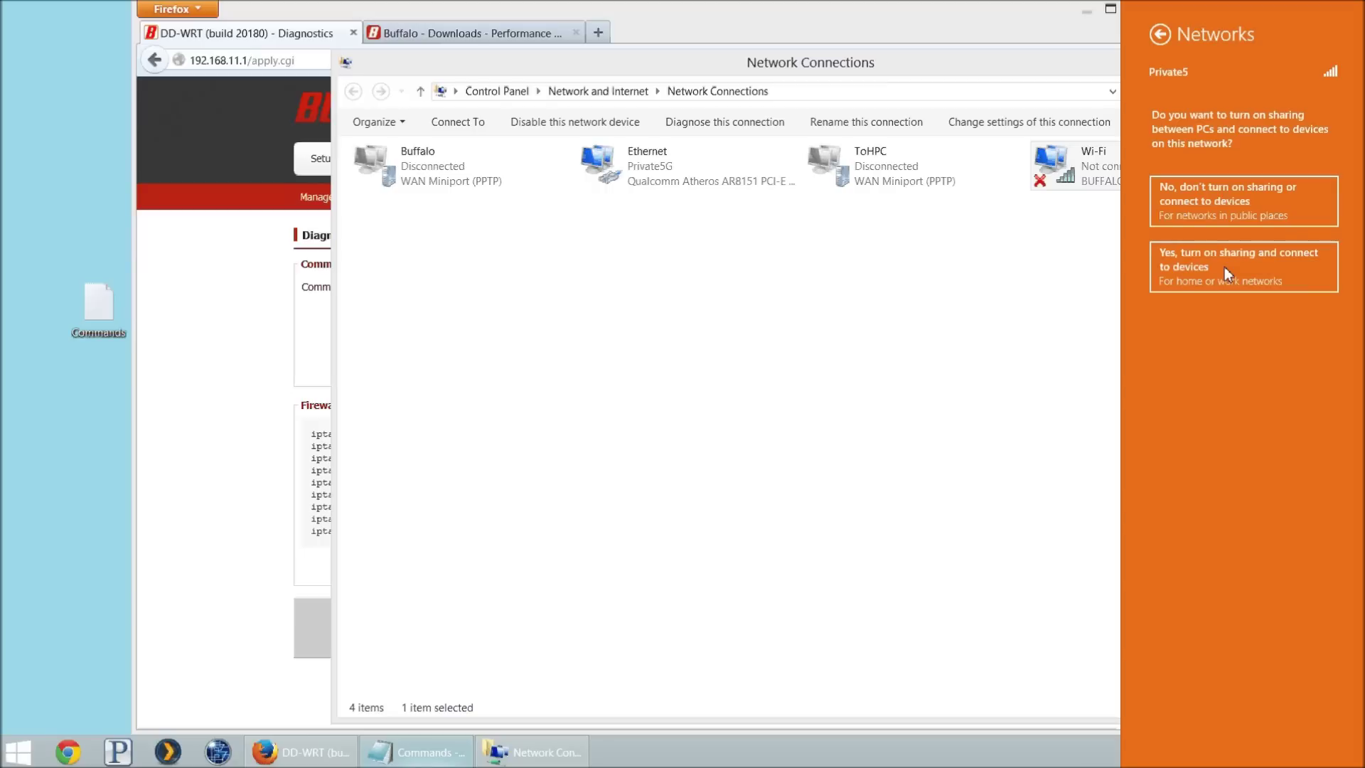
left_click(1225, 267)
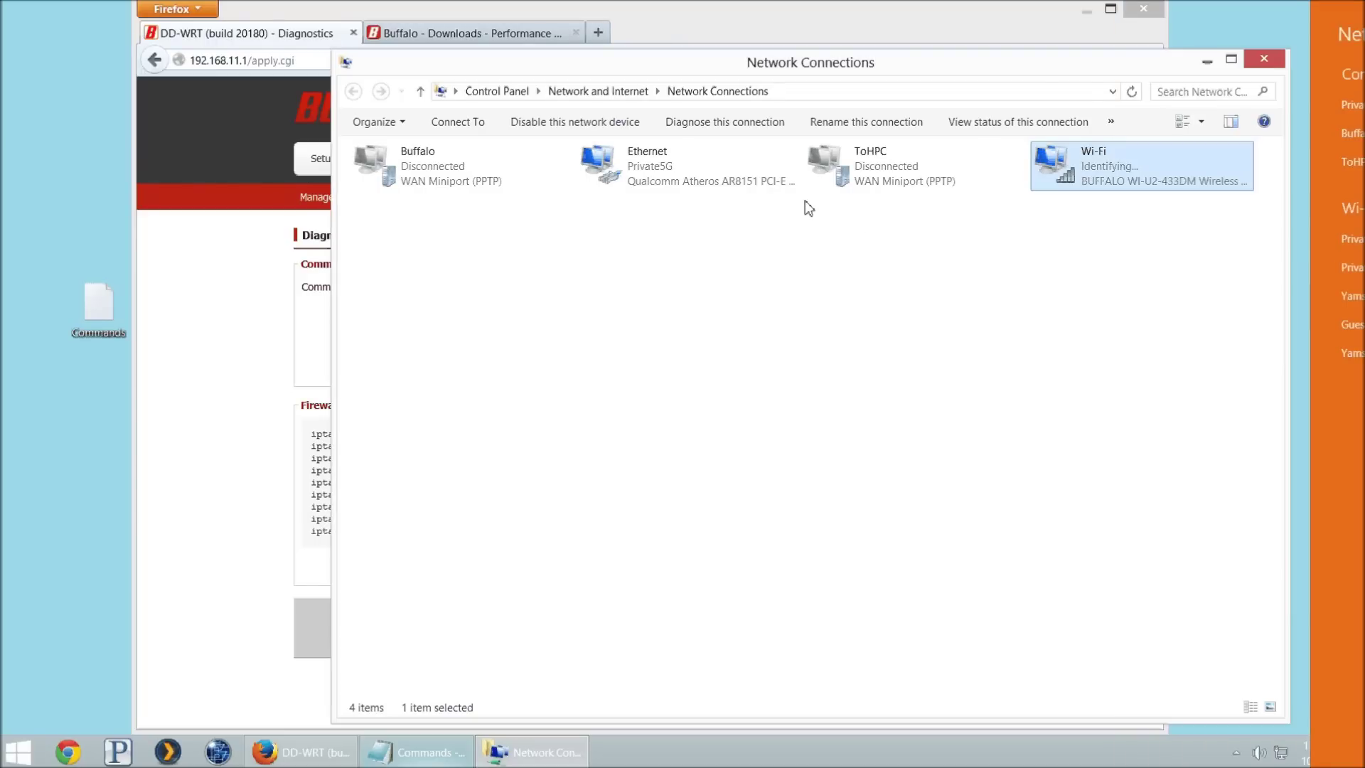
Step: Check the Wi-Fi status details confirming IPv4 address 192.168.11.111
right_click(1073, 158)
left_click(1123, 202)
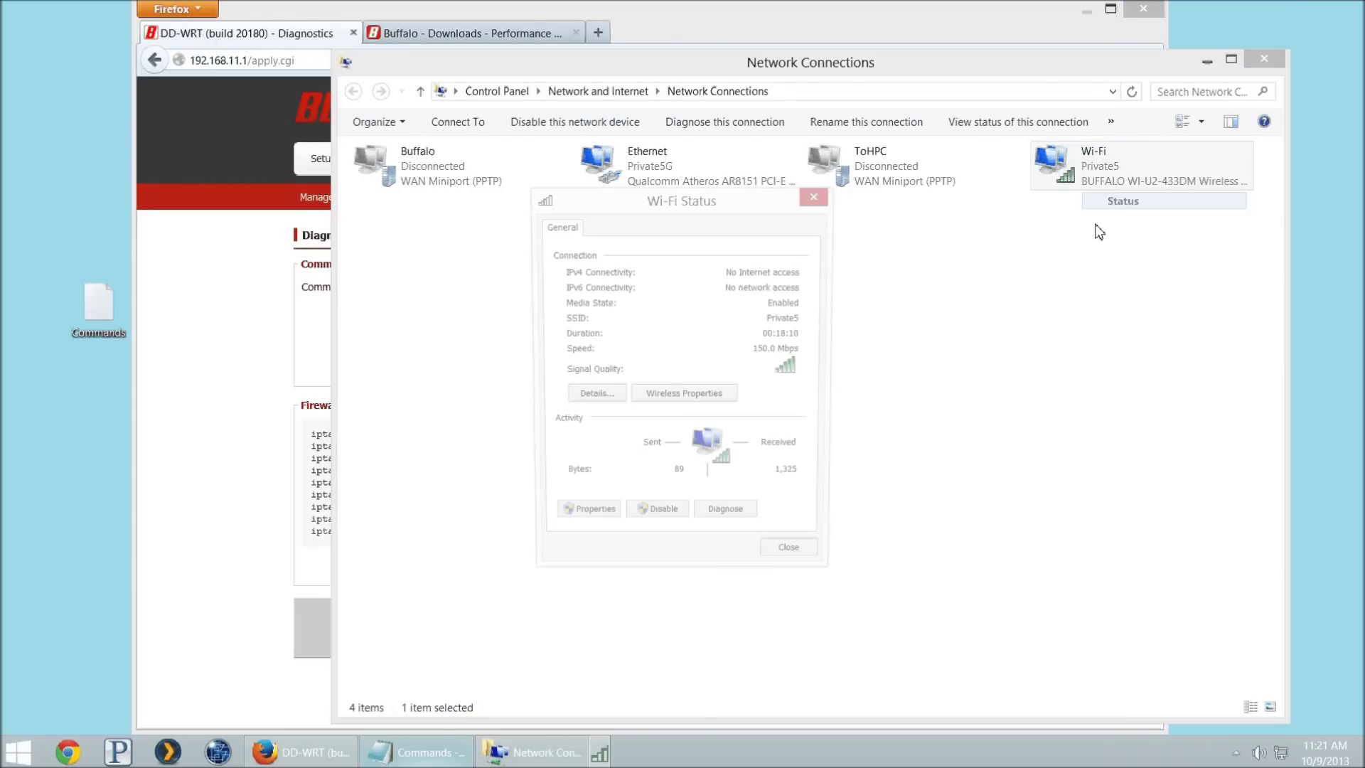
left_click(594, 398)
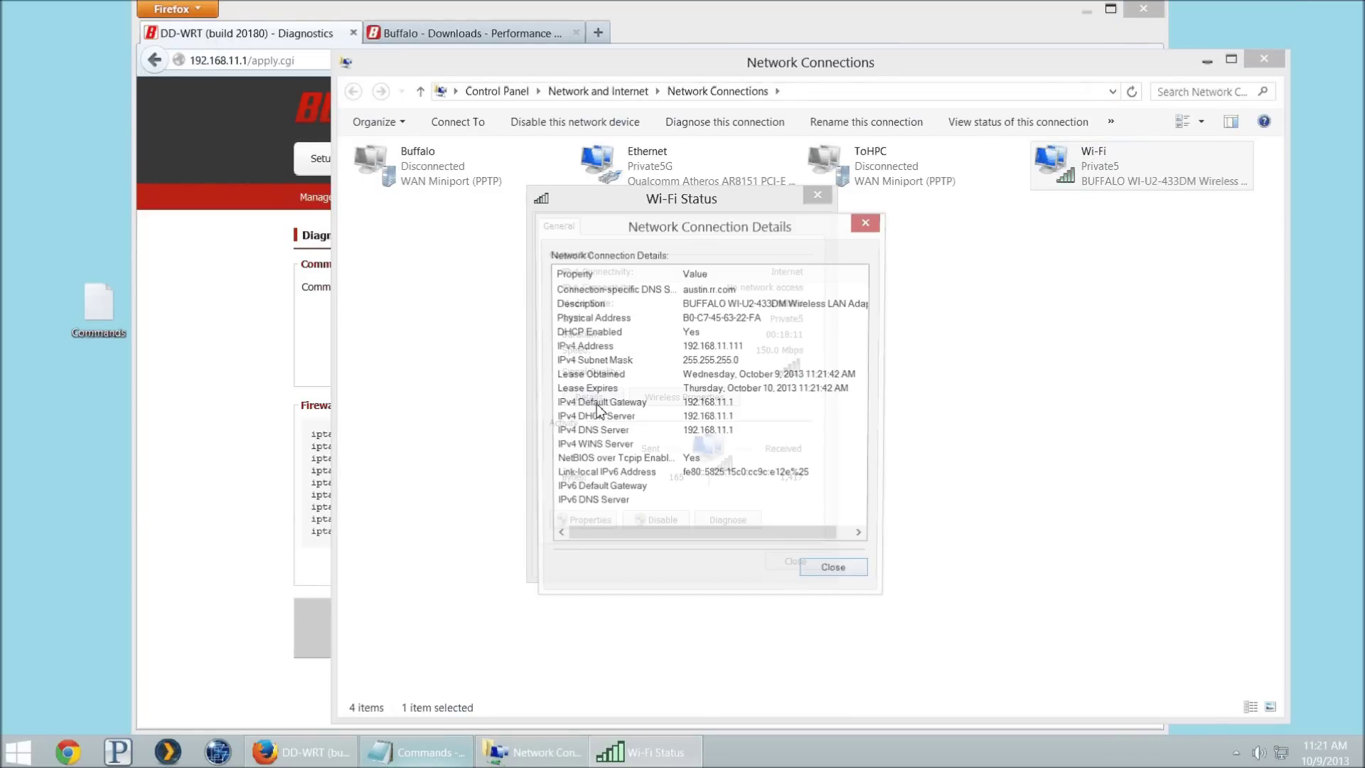
left_click(713, 347)
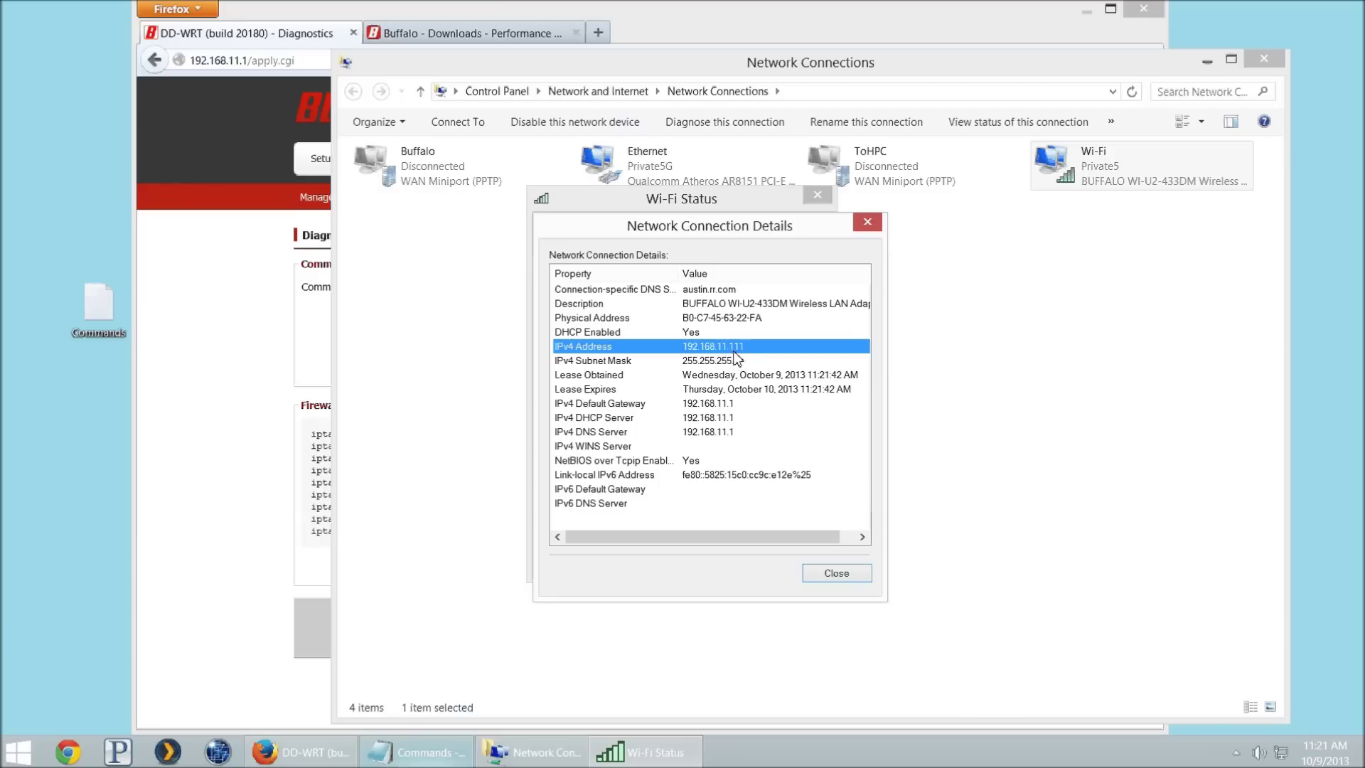
left_click(837, 573)
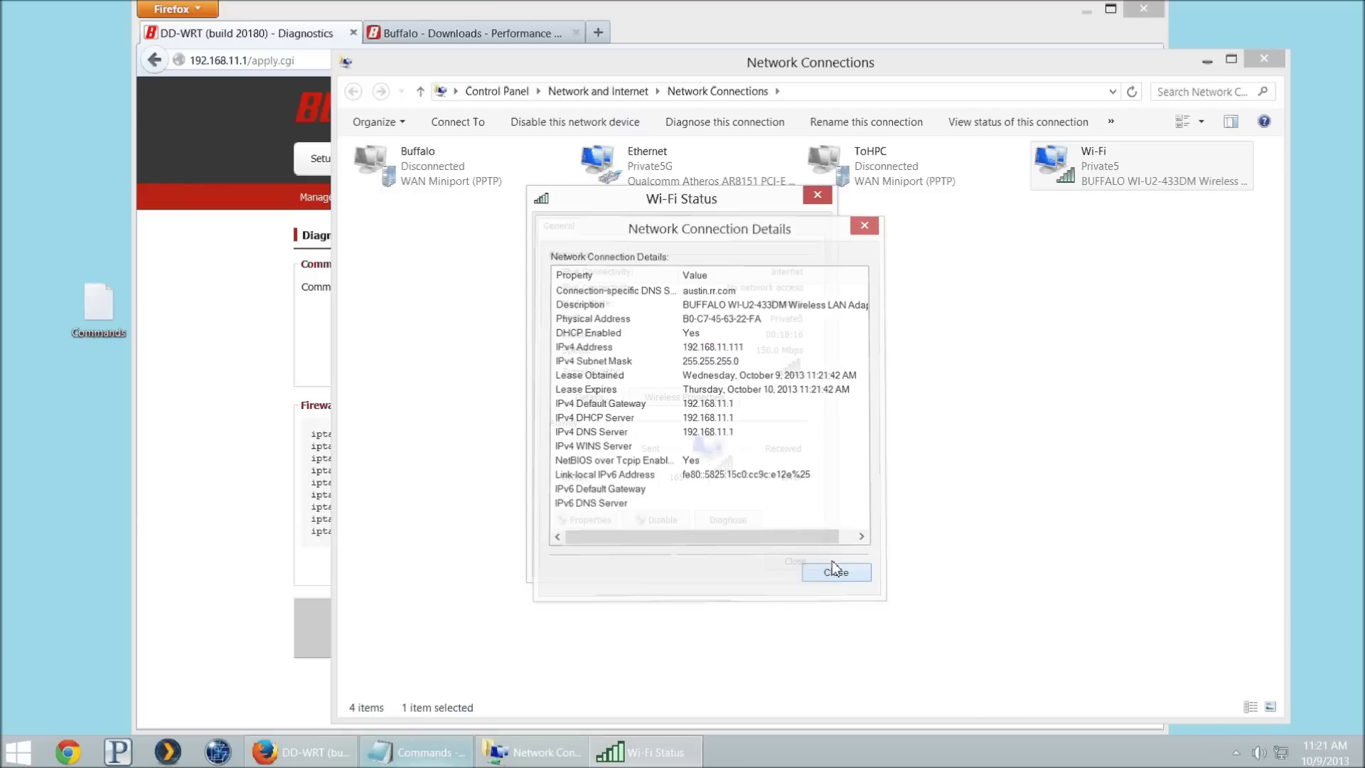
left_click(797, 561)
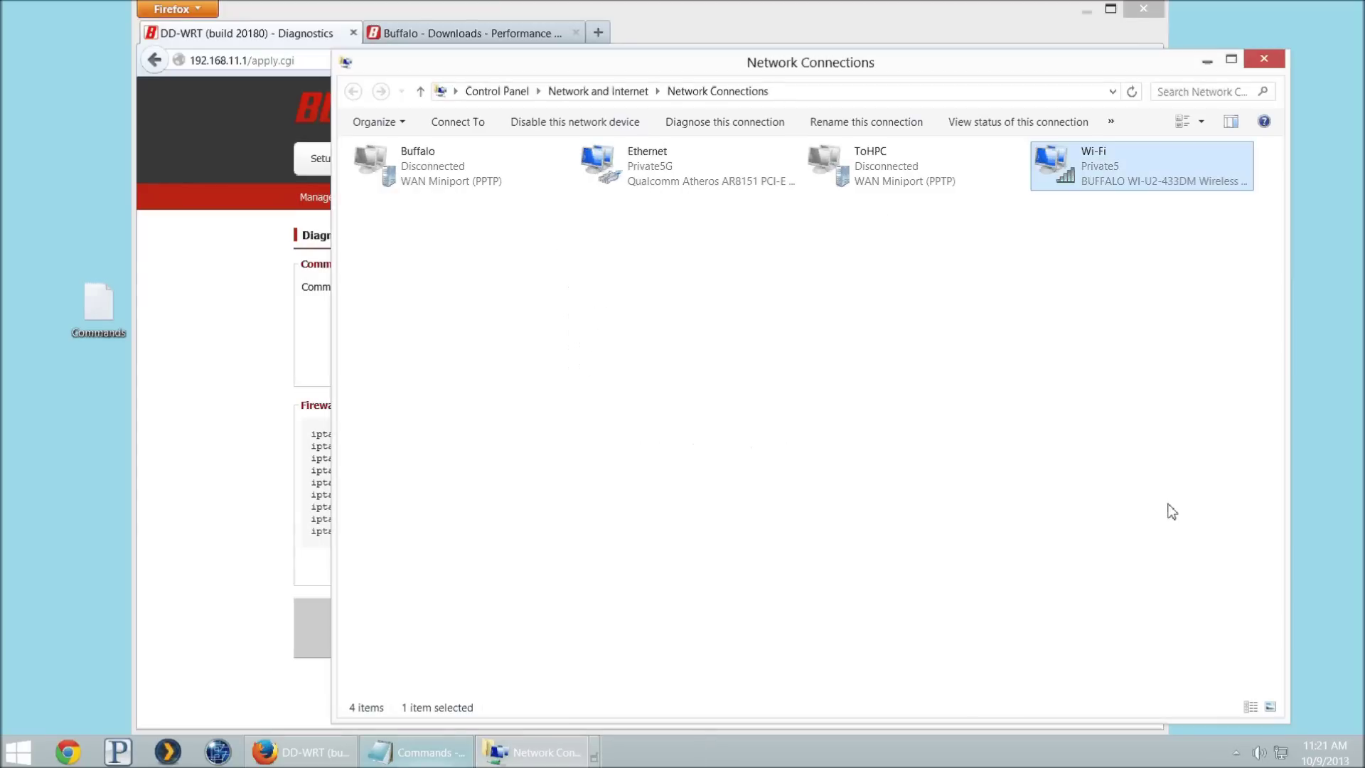
Step: Switch Wi-Fi to the Guest5G network, allowing sharing on it
left_click(1280, 752)
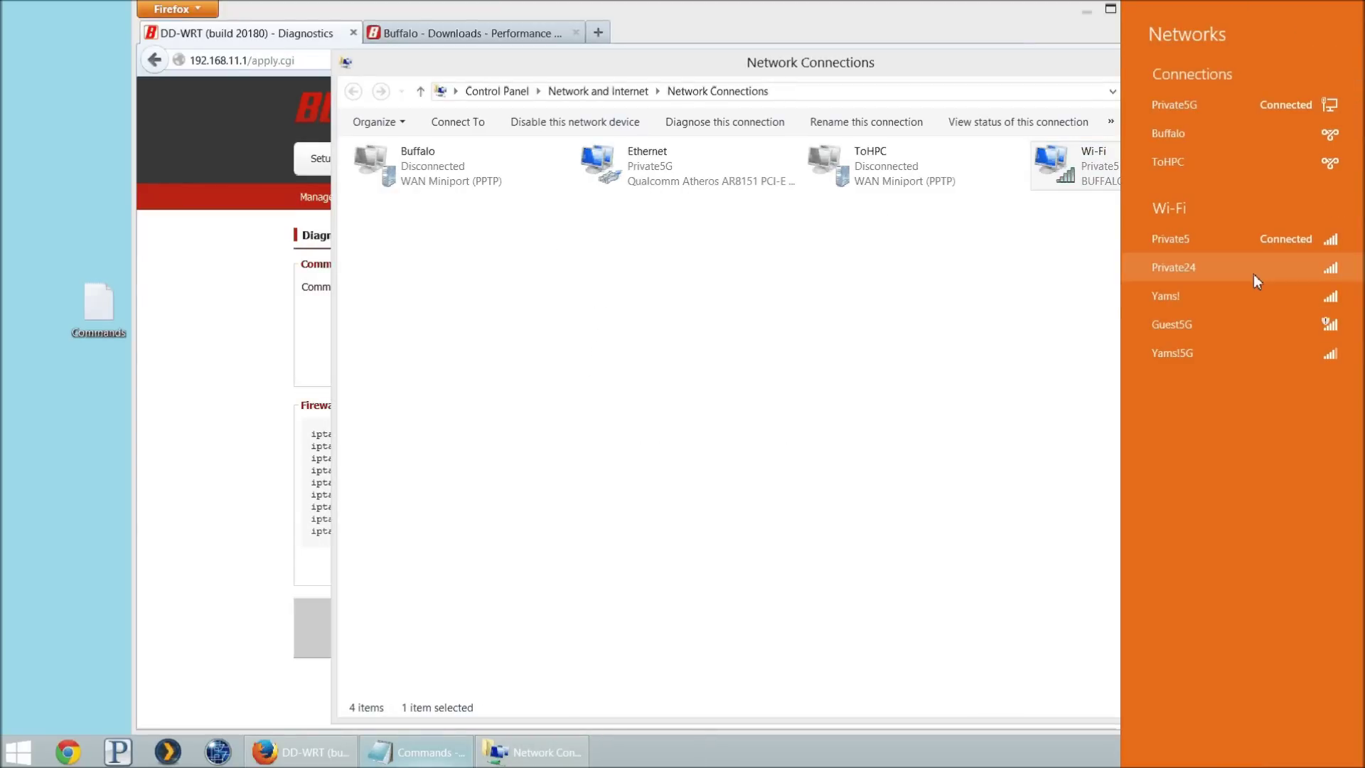
double_click(1227, 330)
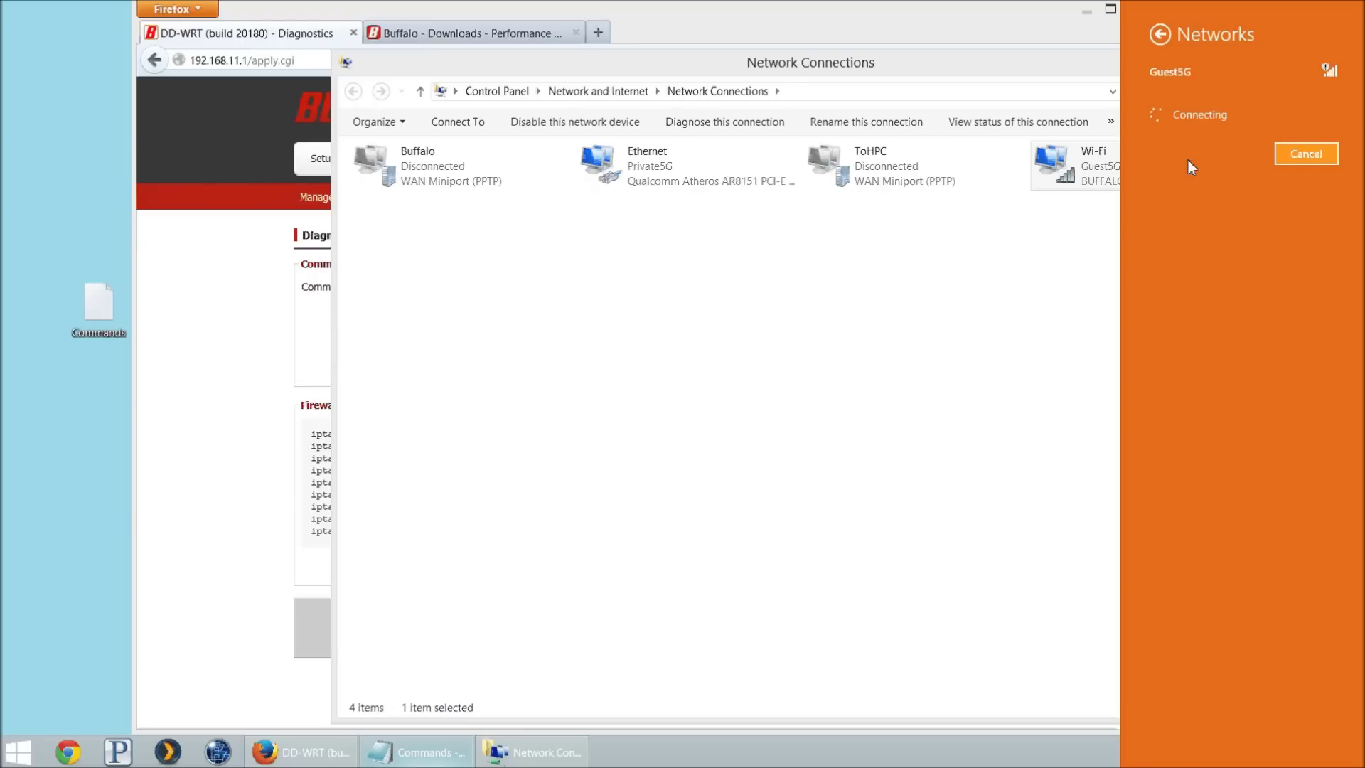
left_click(1197, 264)
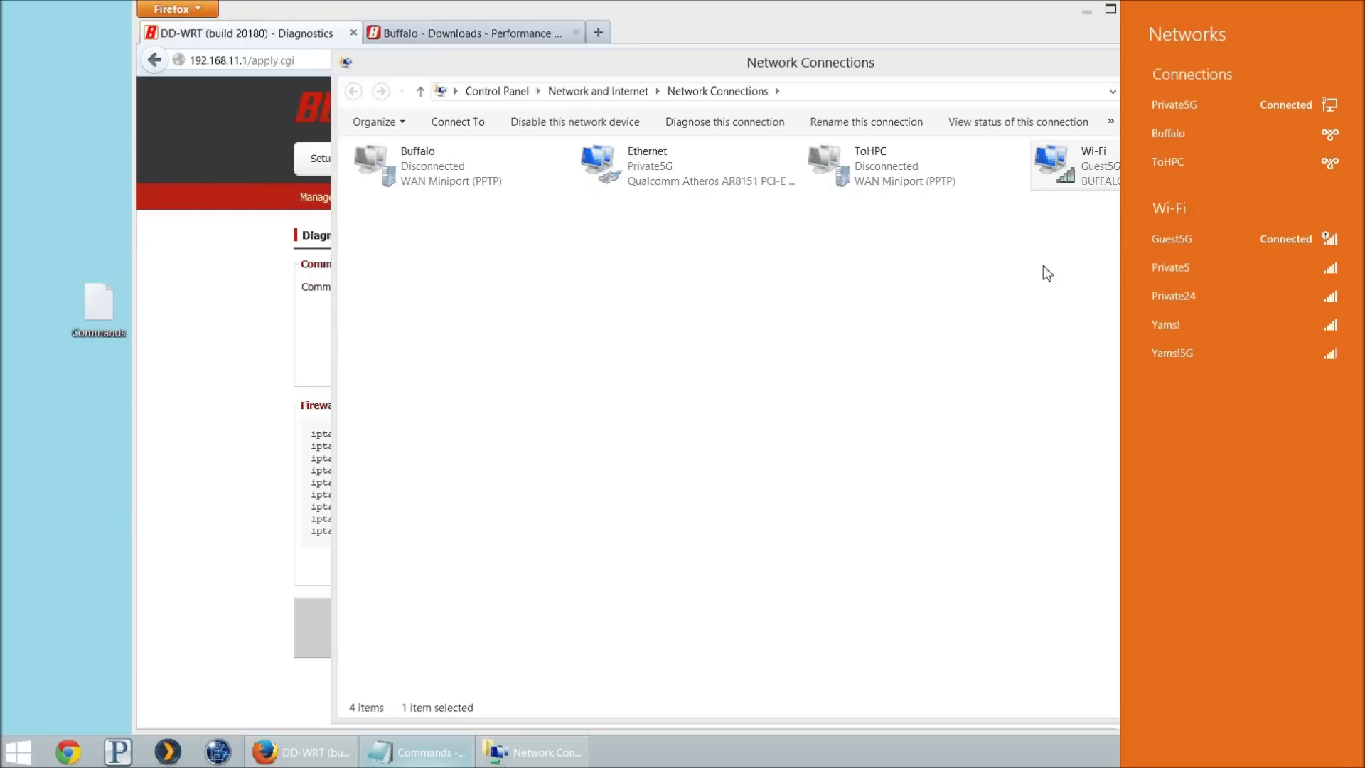
left_click(1043, 273)
Step: Verify the Wi-Fi details show IPv4 192.168.5.153 with gateway 192.168.5.1
right_click(1091, 181)
left_click(1130, 231)
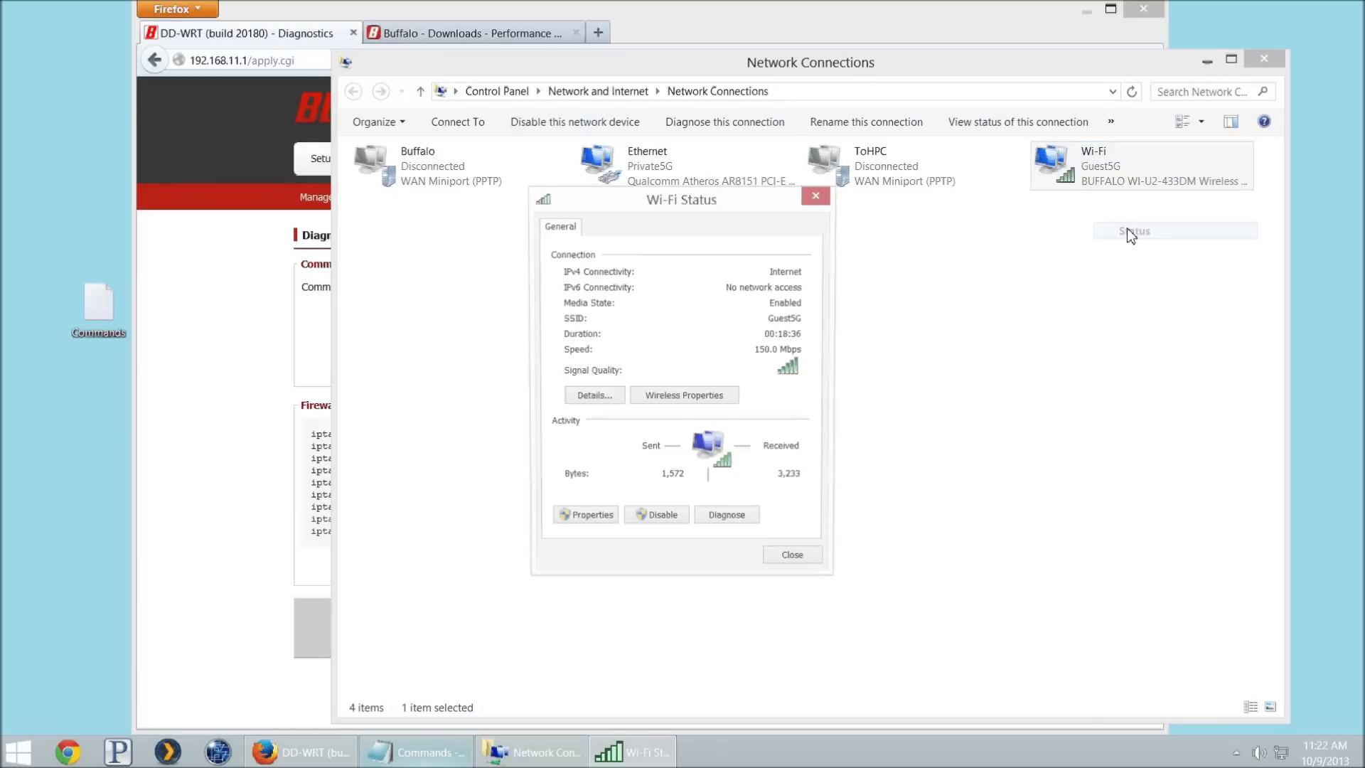
left_click(604, 395)
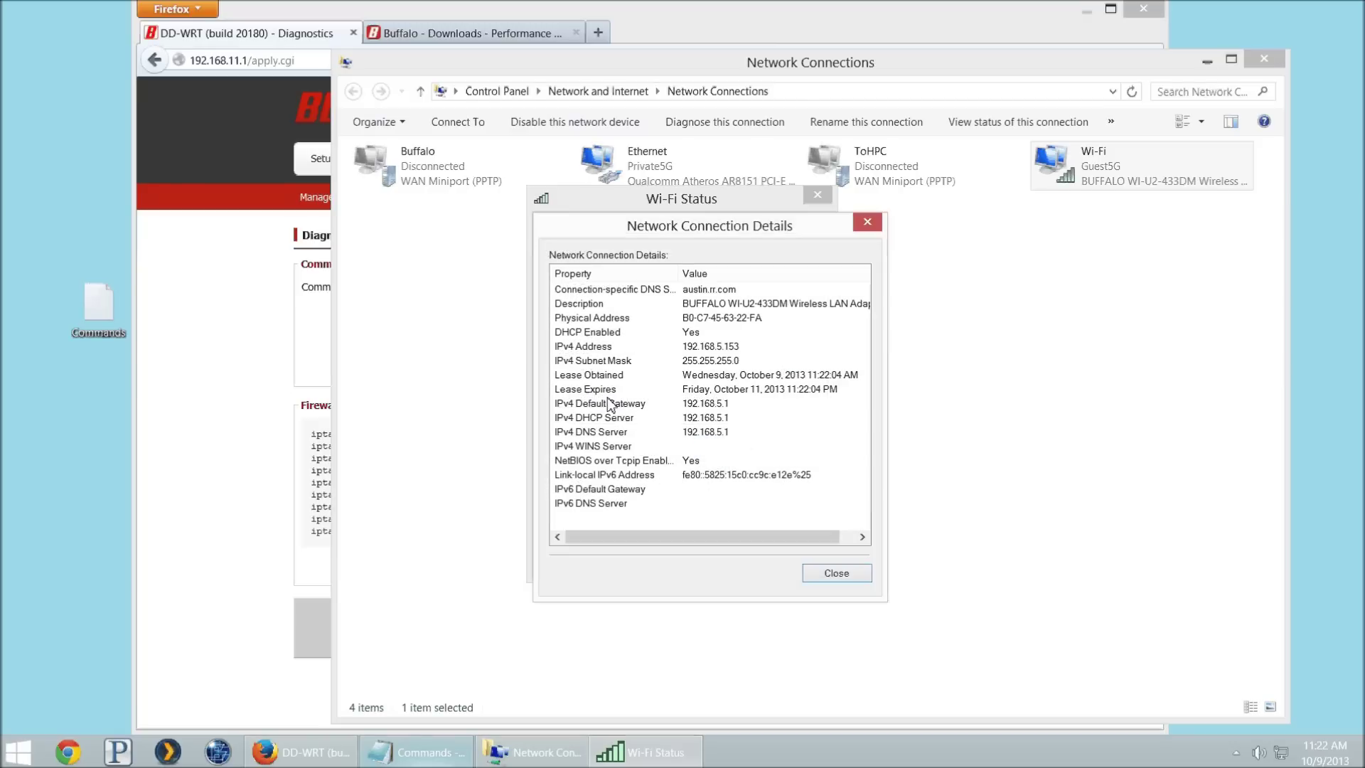
left_click(713, 348)
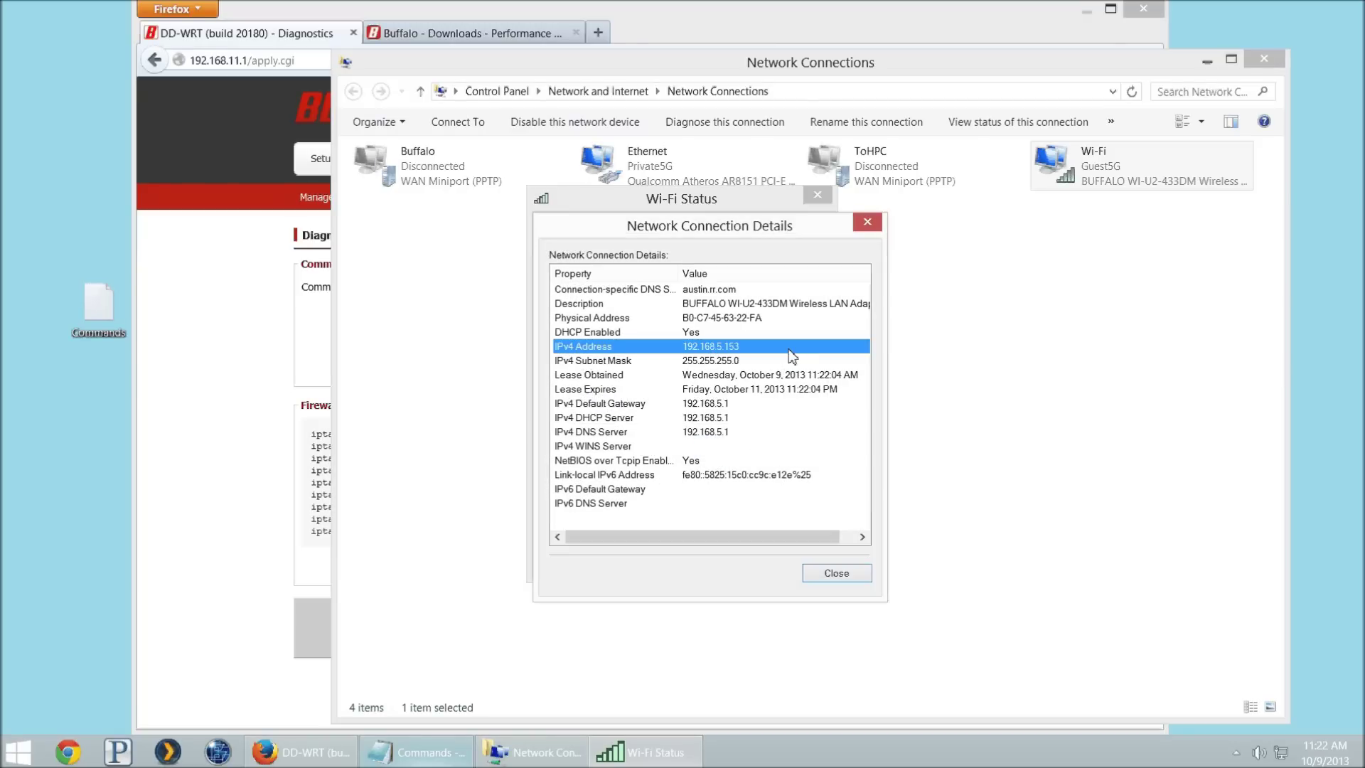
left_click(267, 469)
Step: In a new tab, go to google.com and search for hewlett packard
key("ctrl+t")
type("google.com/")
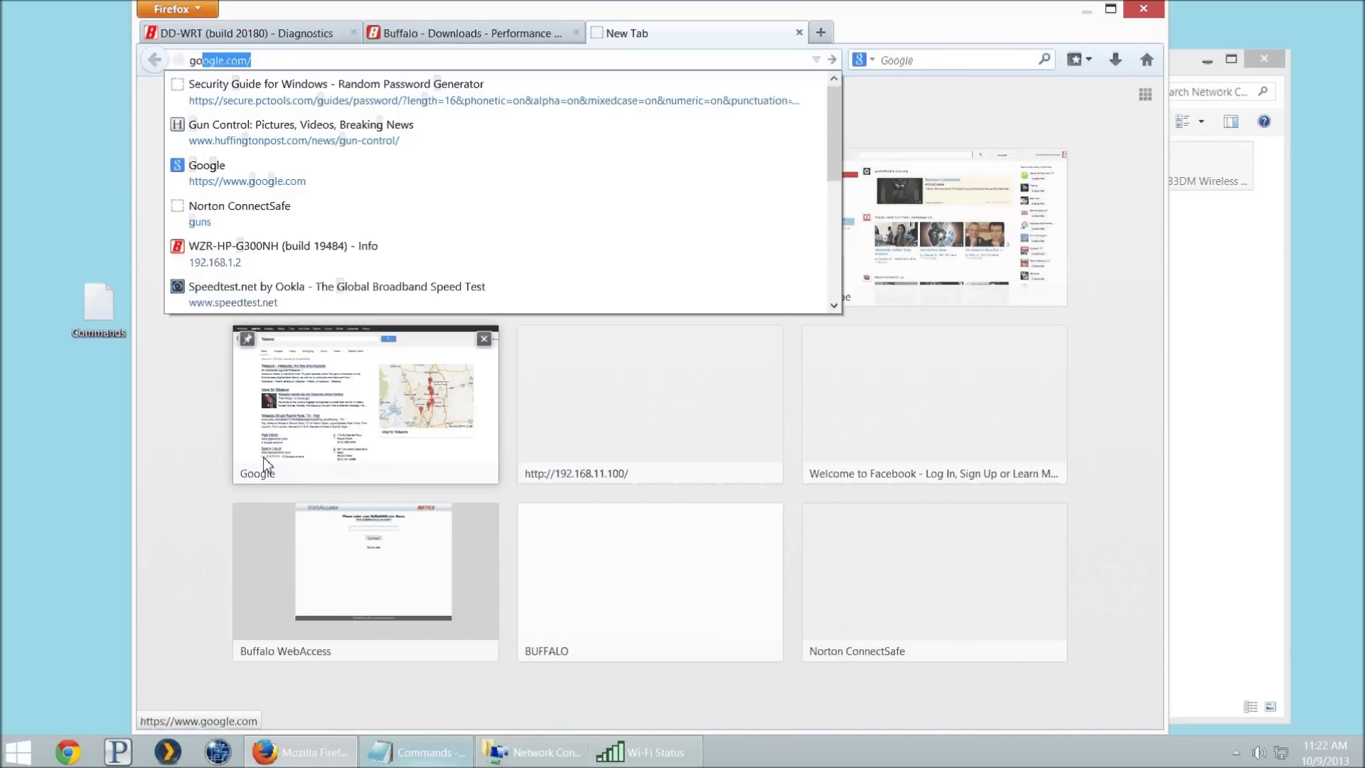
key("Return")
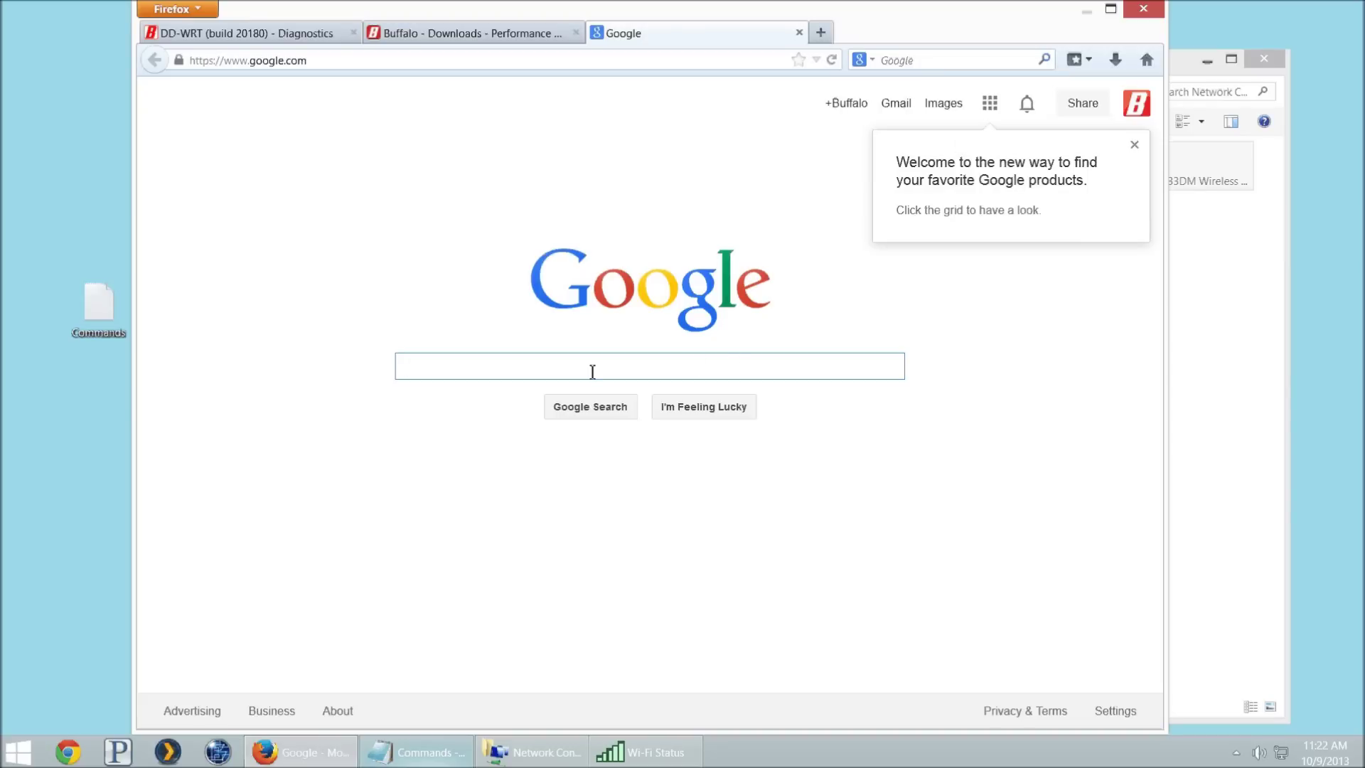
type("Hew")
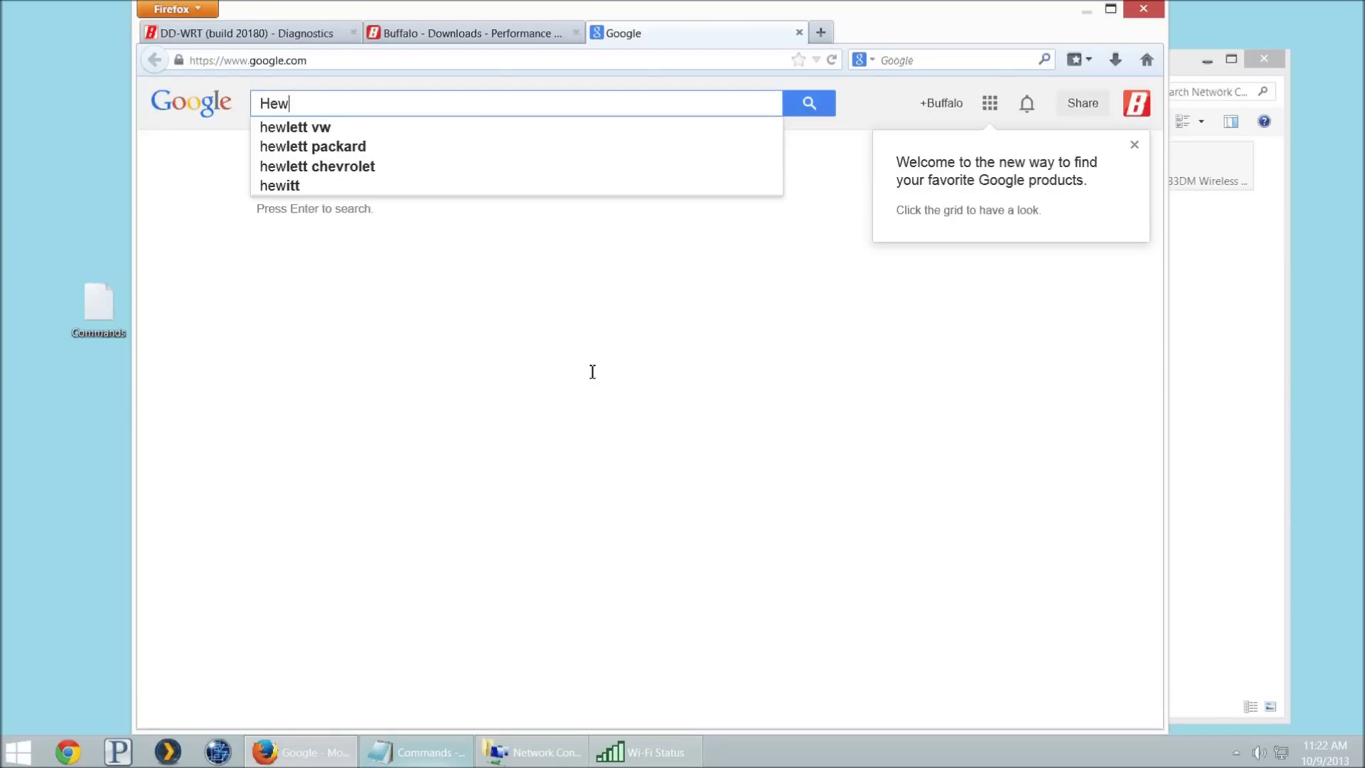
key("Down")
key("Down")
key("Return")
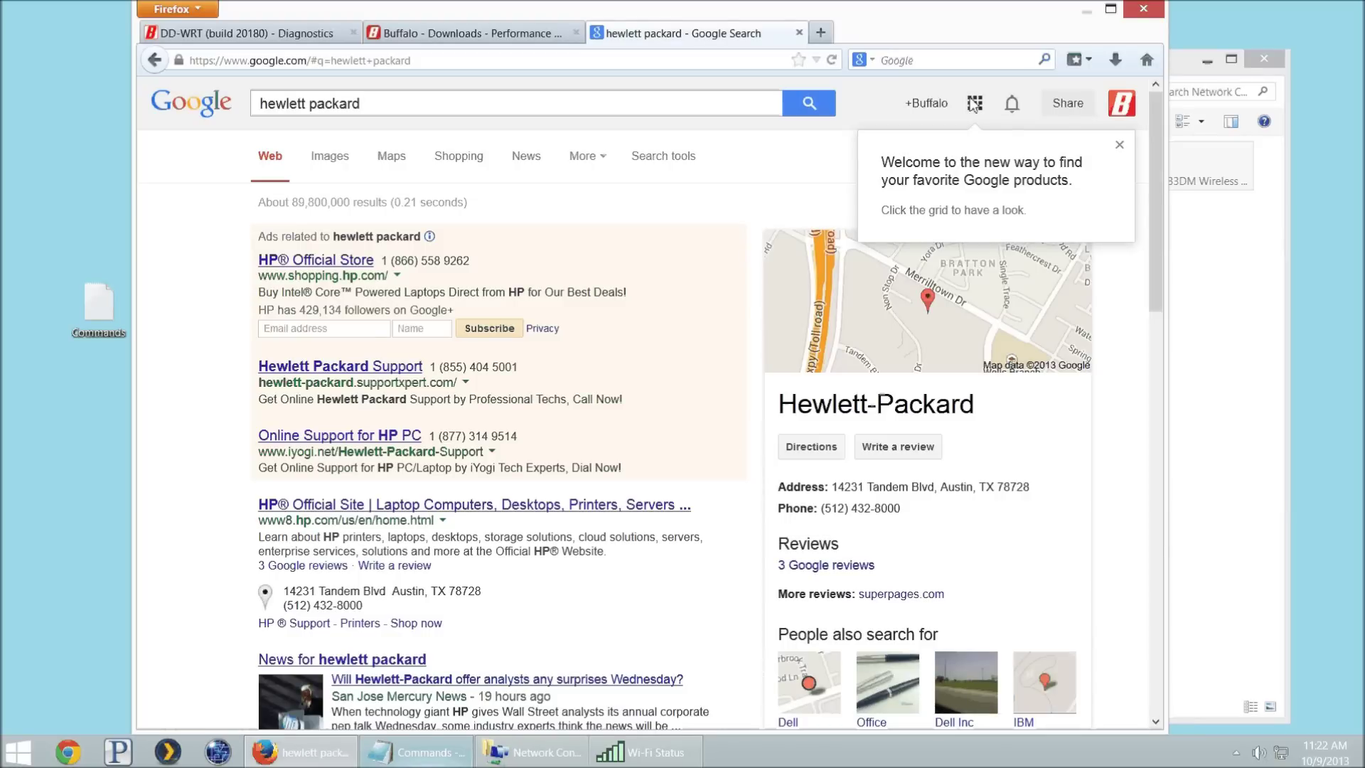
Step: Open the HP Official Site result, then close that tab
left_click(390, 501)
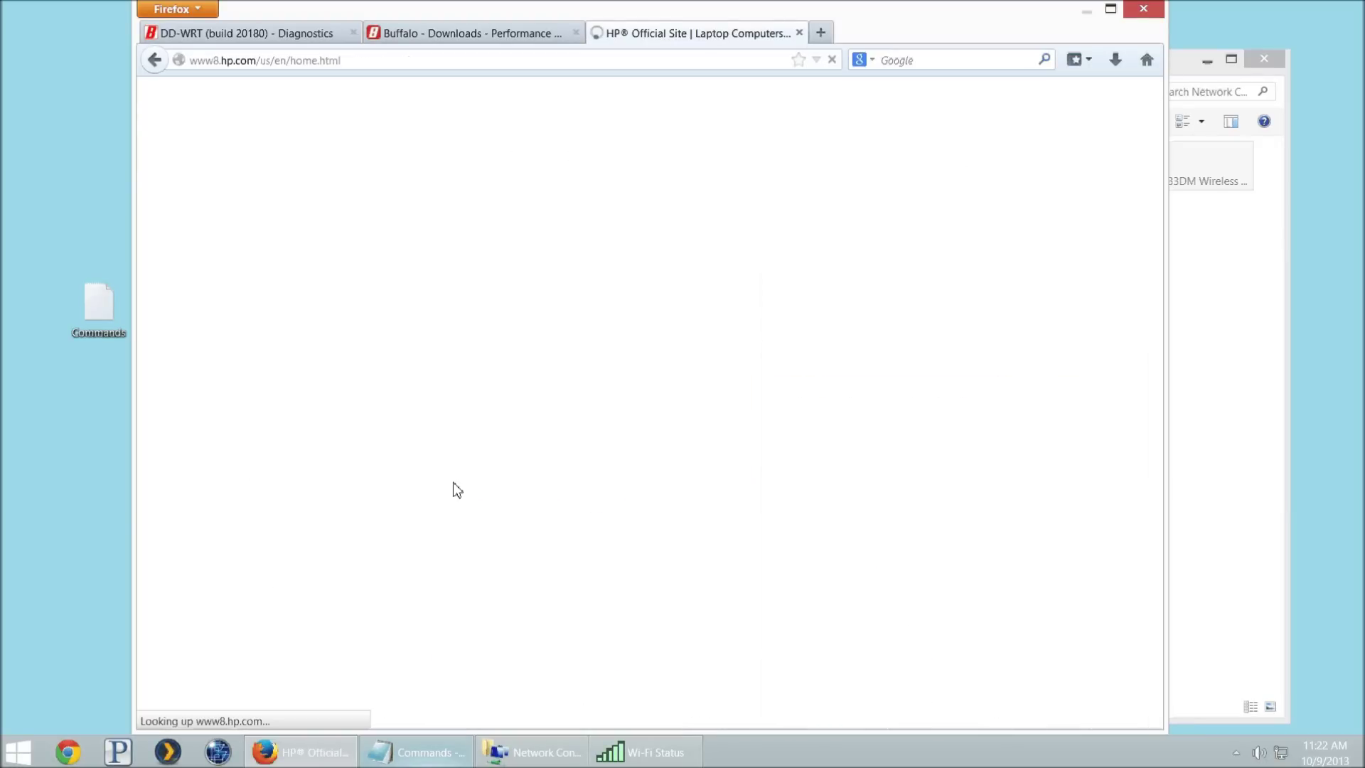
key("ctrl+w")
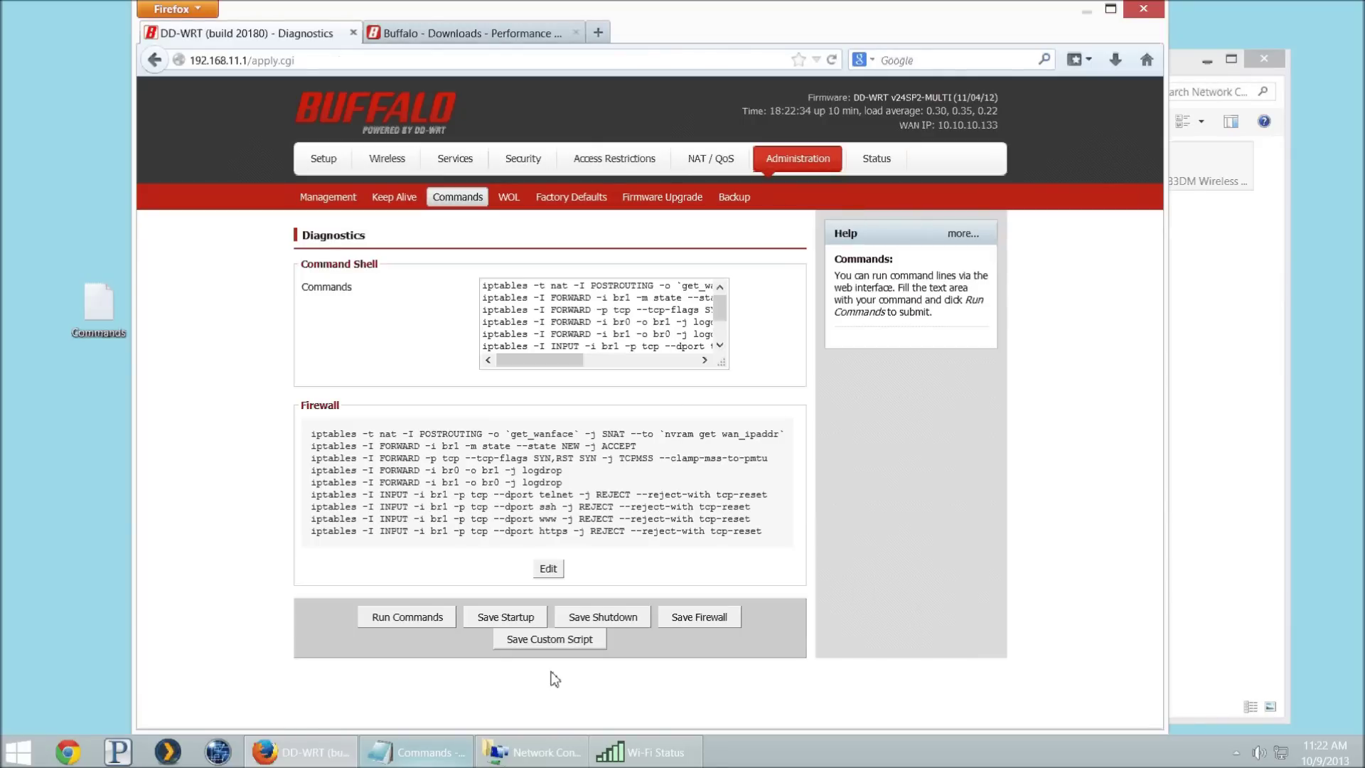
left_click(643, 751)
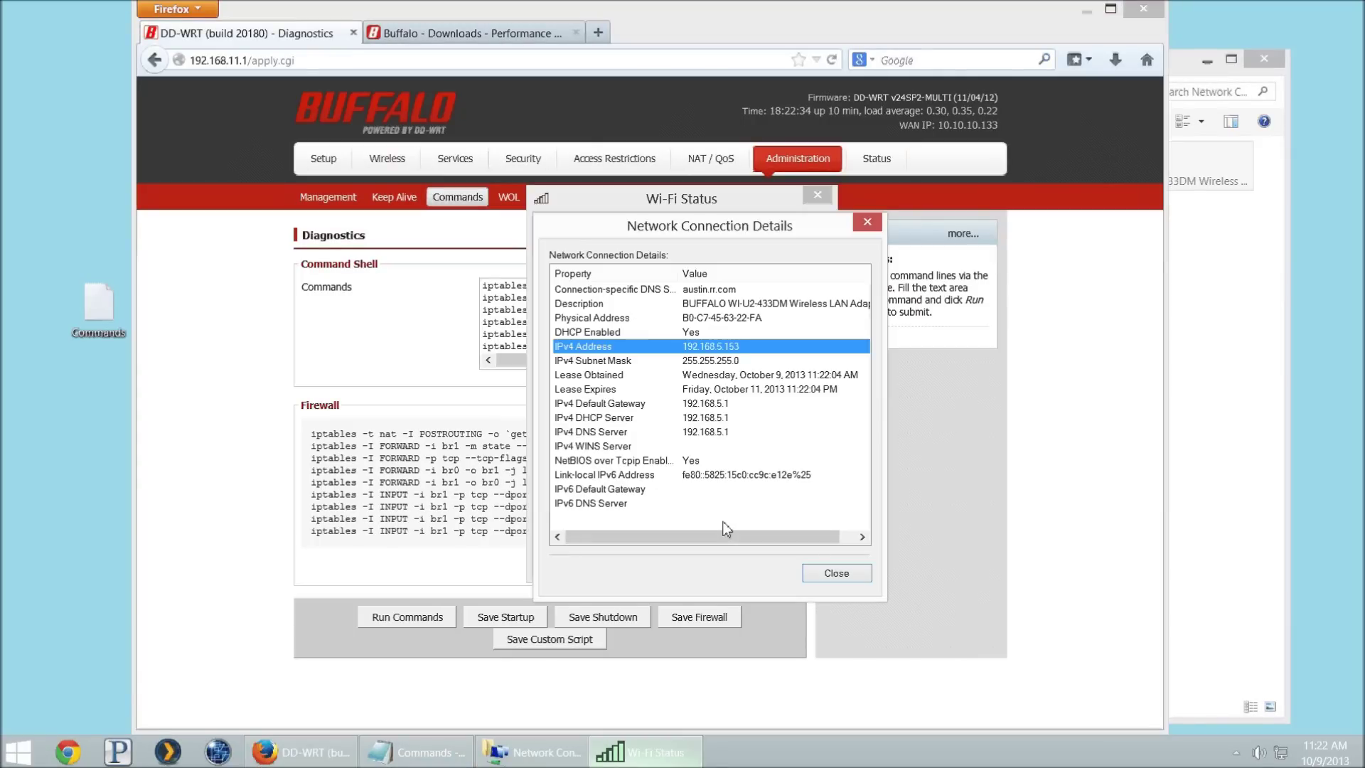